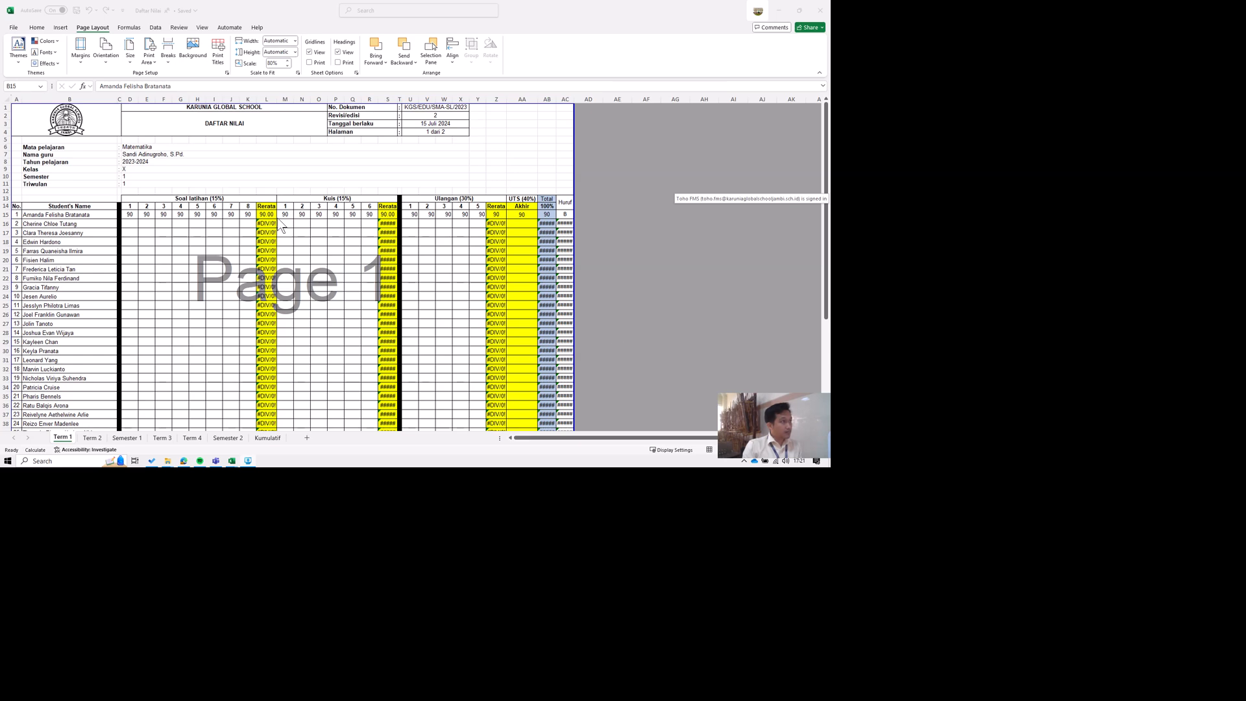
# Check the file name and storage location of the Daftar Nilai workbook.
pyautogui.click(421, 19)
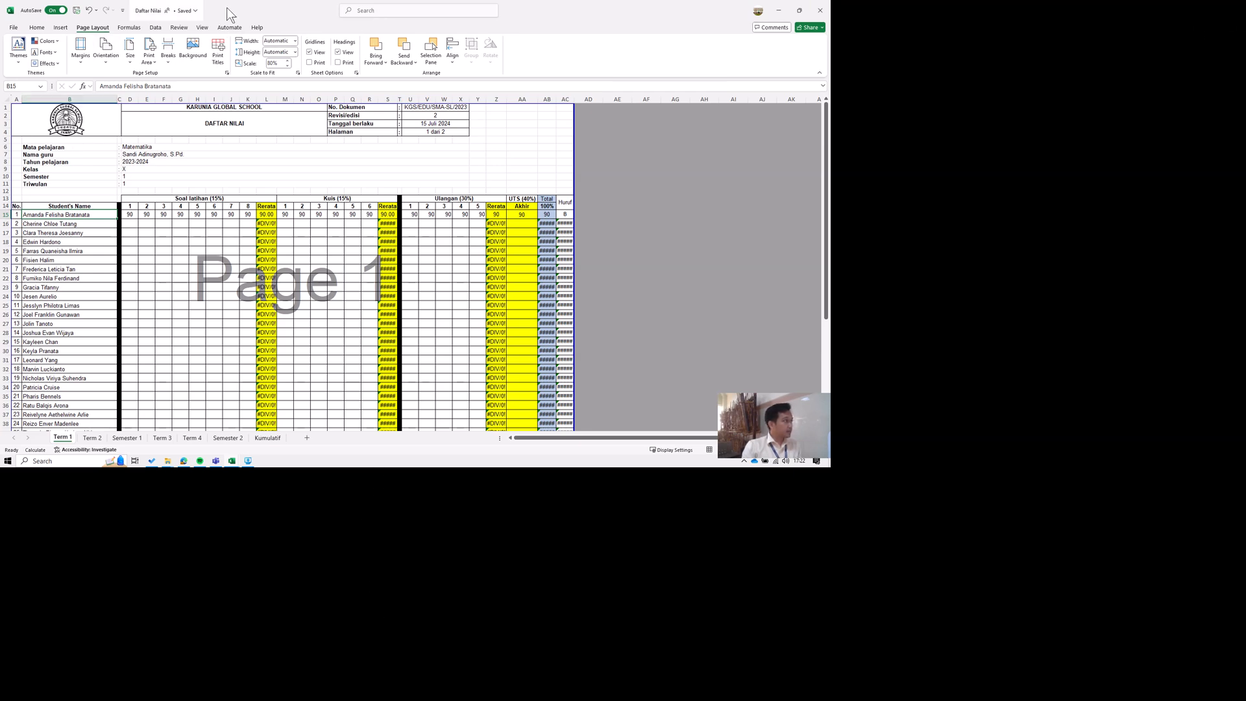
pyautogui.click(192, 10)
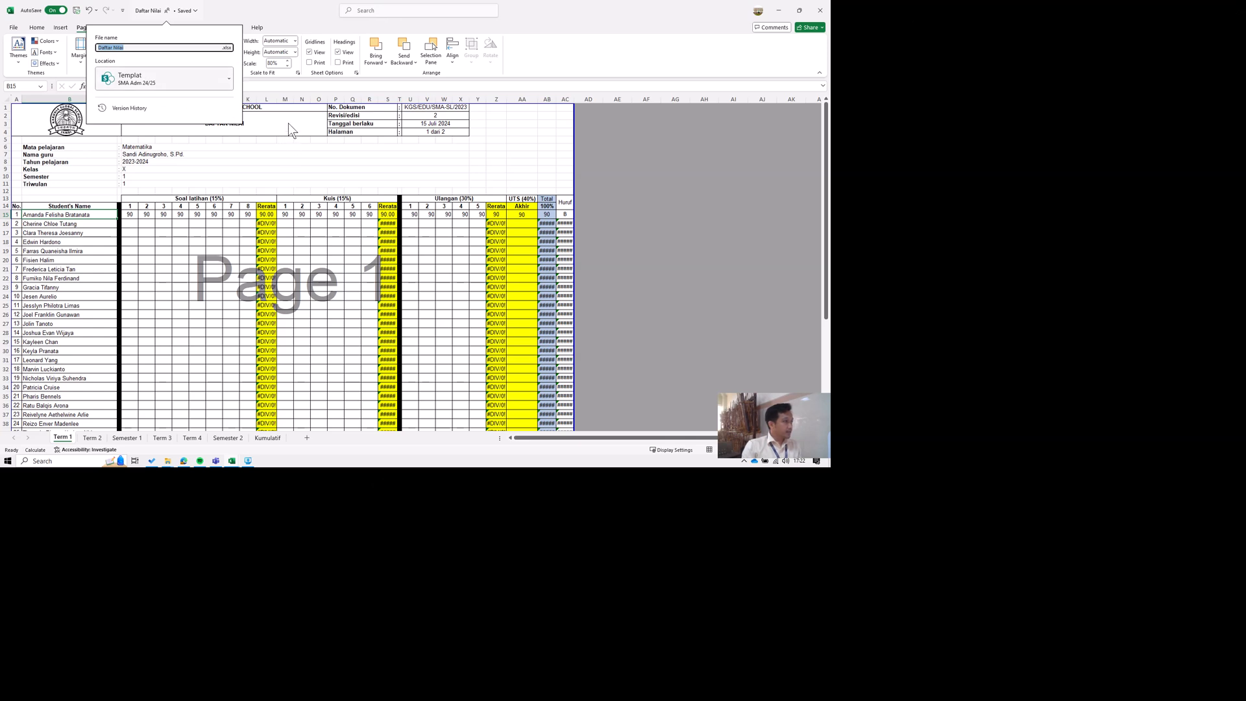
# Switch to Microsoft Teams, open the Templat folder in Class Materials, and show the file actions for Daftar Nilai.xlsx.
pyautogui.click(317, 699)
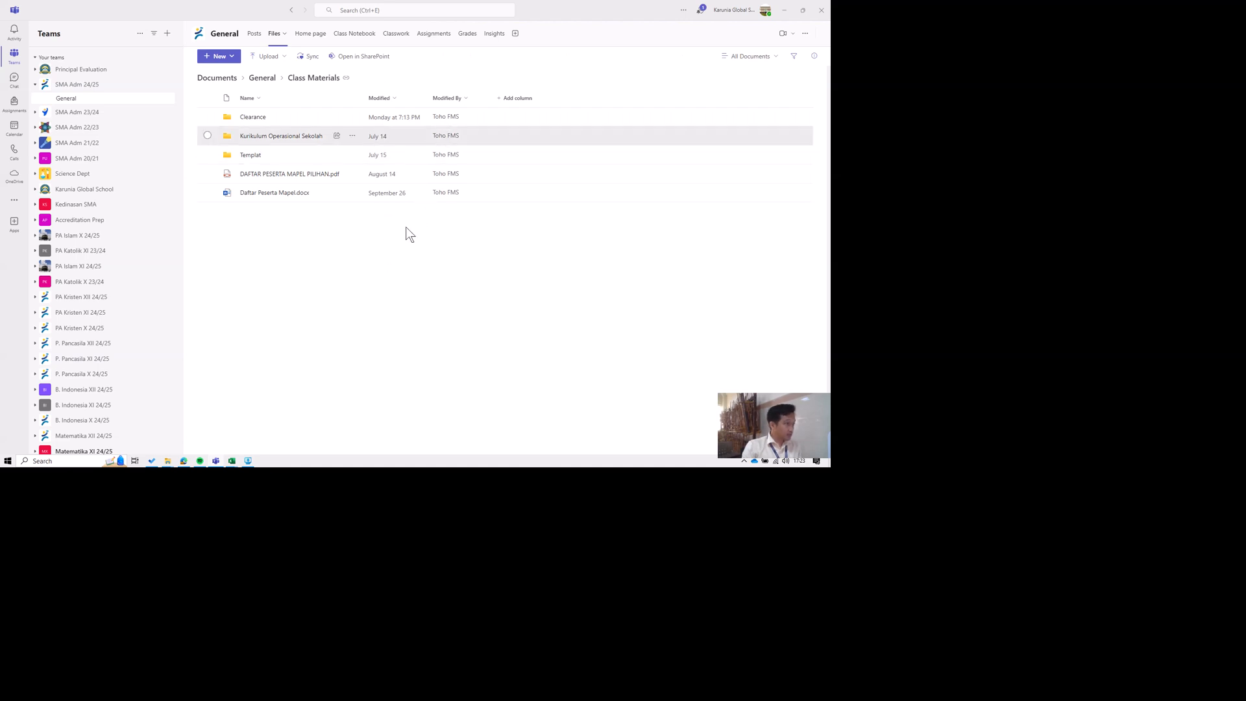
pyautogui.click(257, 76)
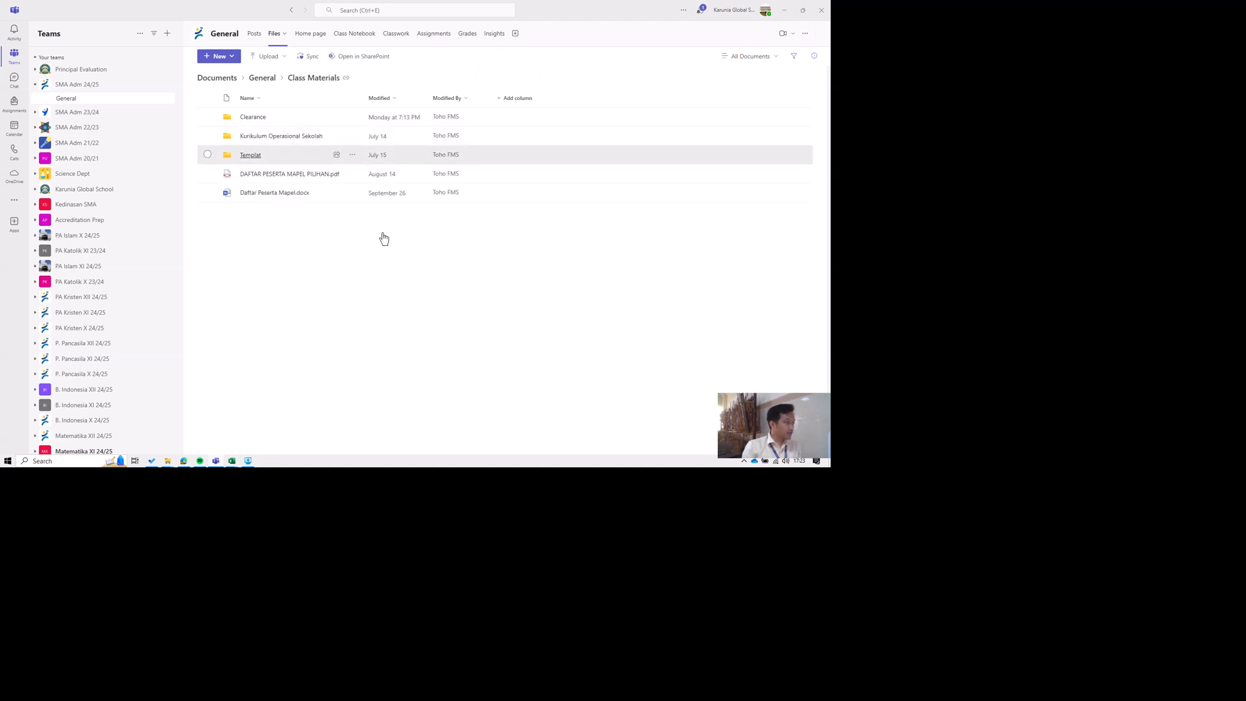
pyautogui.click(255, 155)
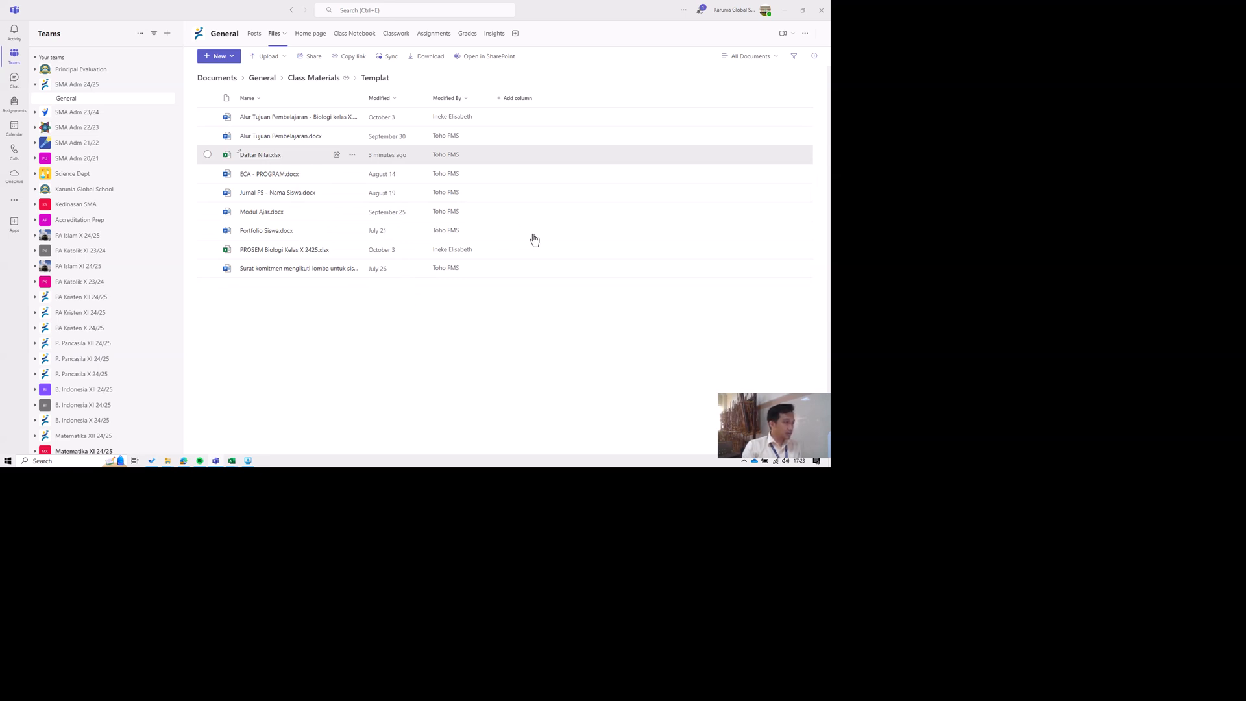
pyautogui.click(353, 155)
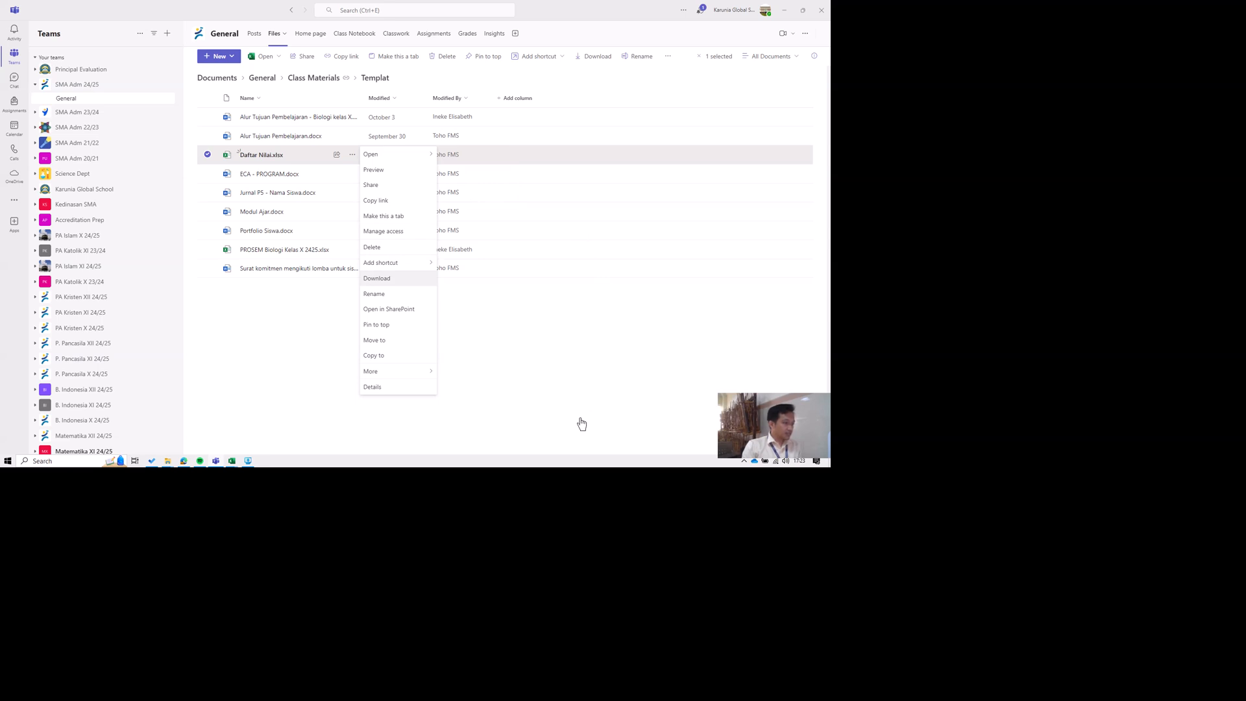
# Close the Daftar Nilai workbook in Excel and dismiss the file actions in Teams.
pyautogui.moveTo(231, 460)
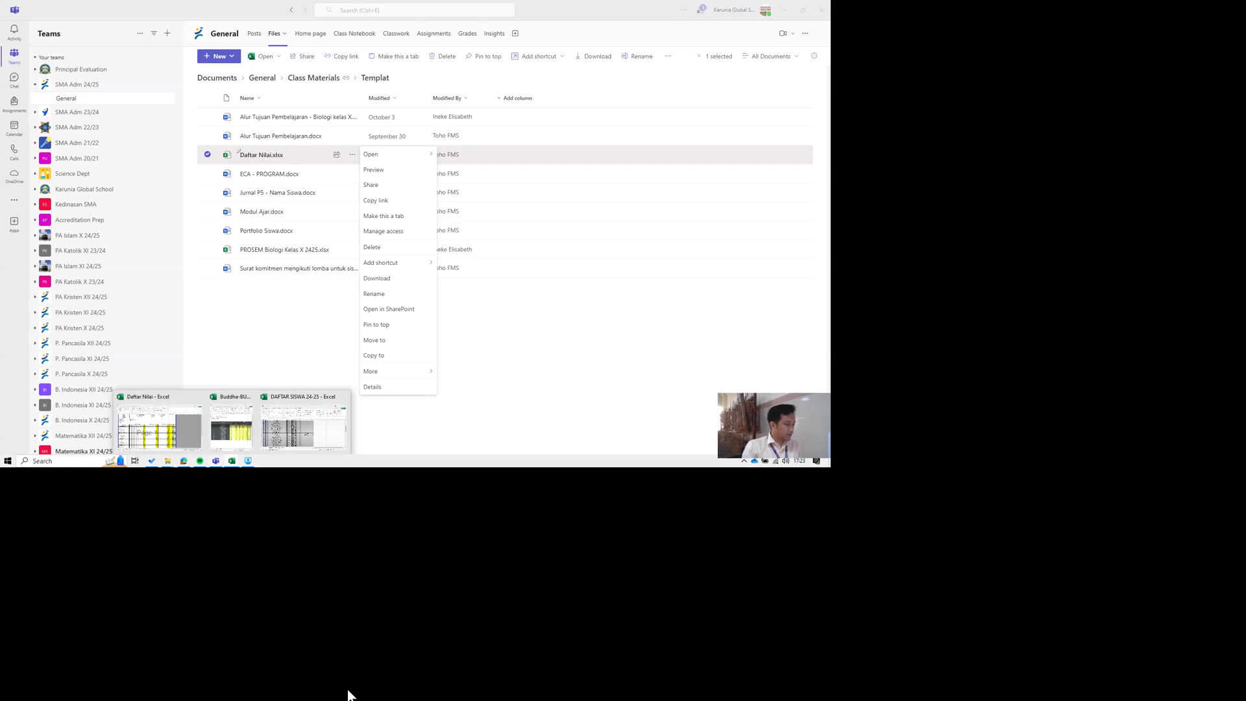
pyautogui.click(147, 418)
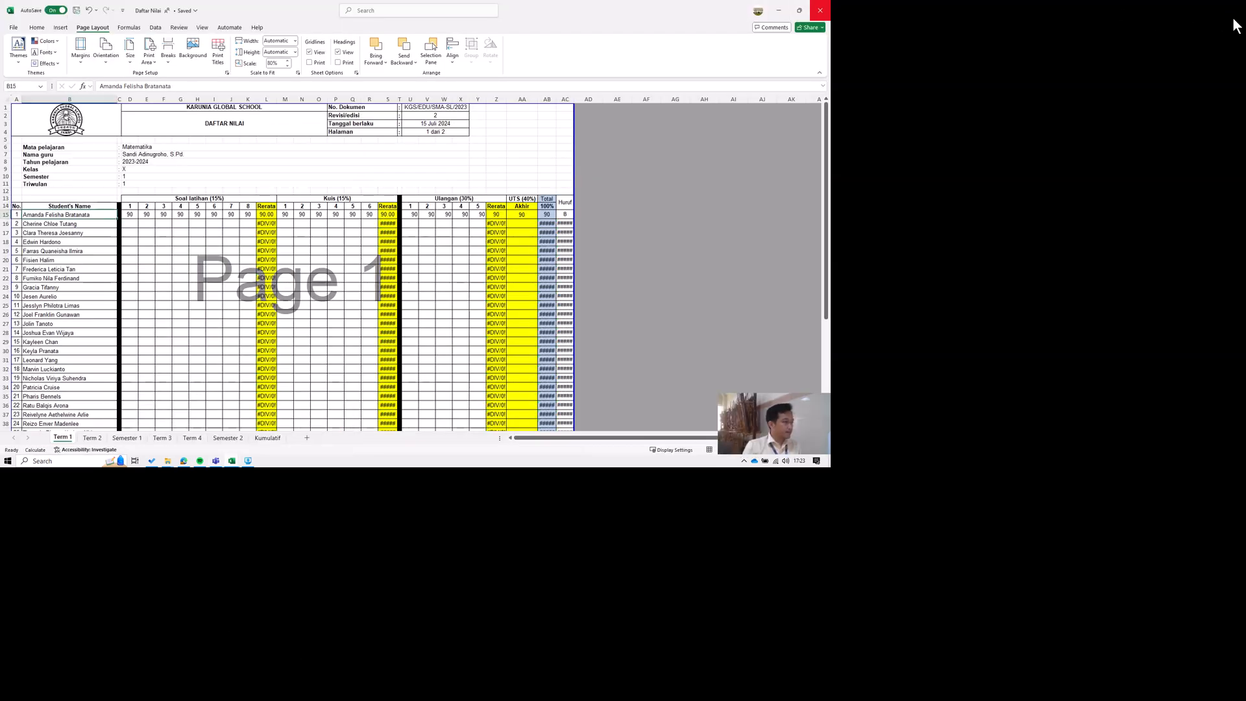
pyautogui.click(820, 10)
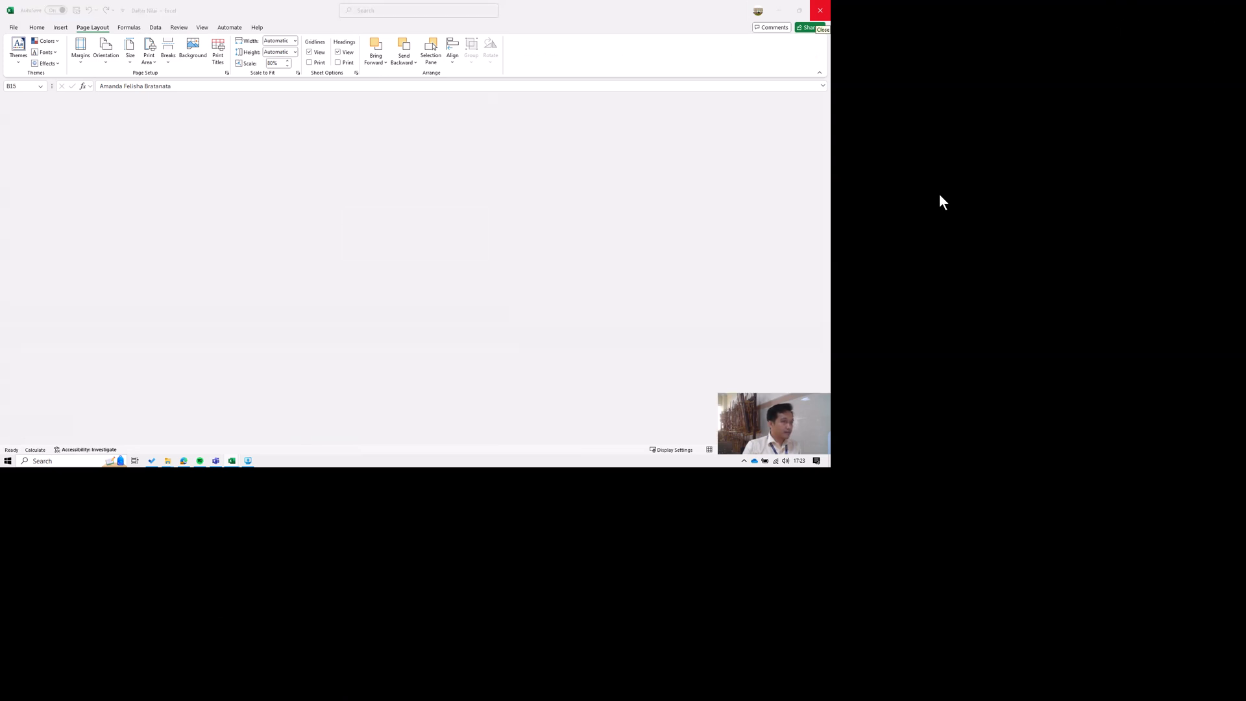
pyautogui.click(571, 426)
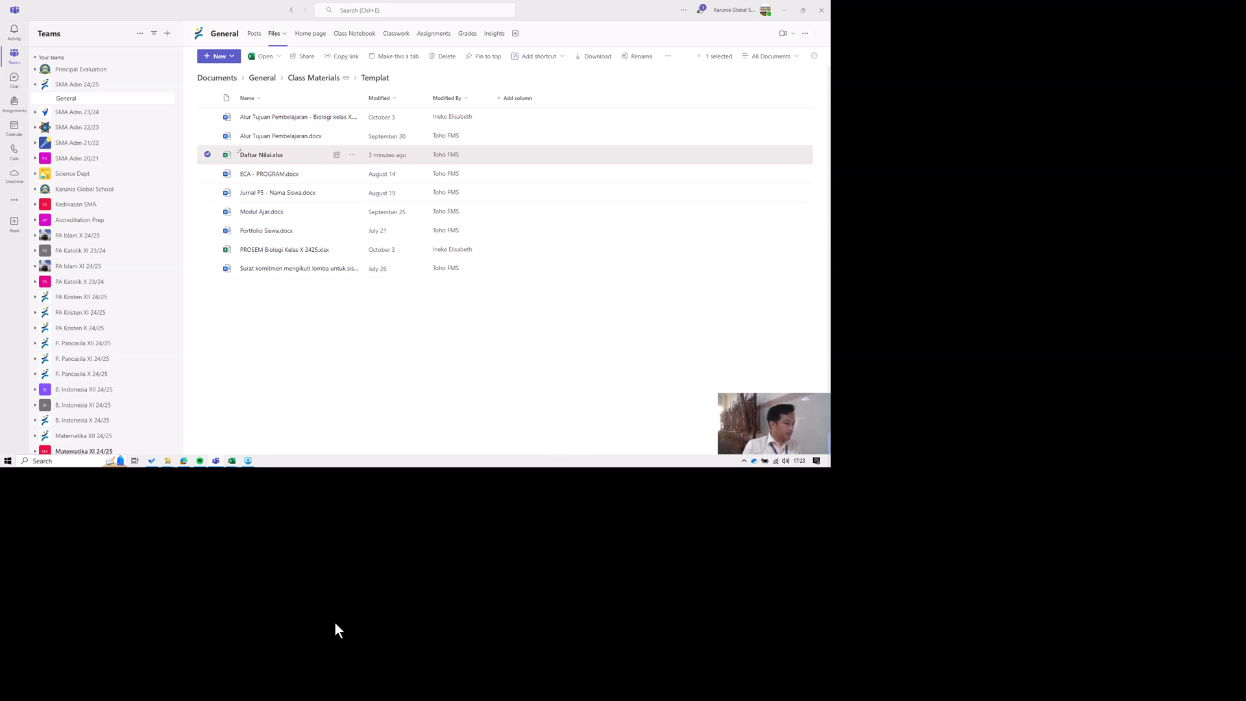
# Switch to the Downloads folder in File Explorer and select the Daftar Nilai workbook.
pyautogui.moveTo(168, 460)
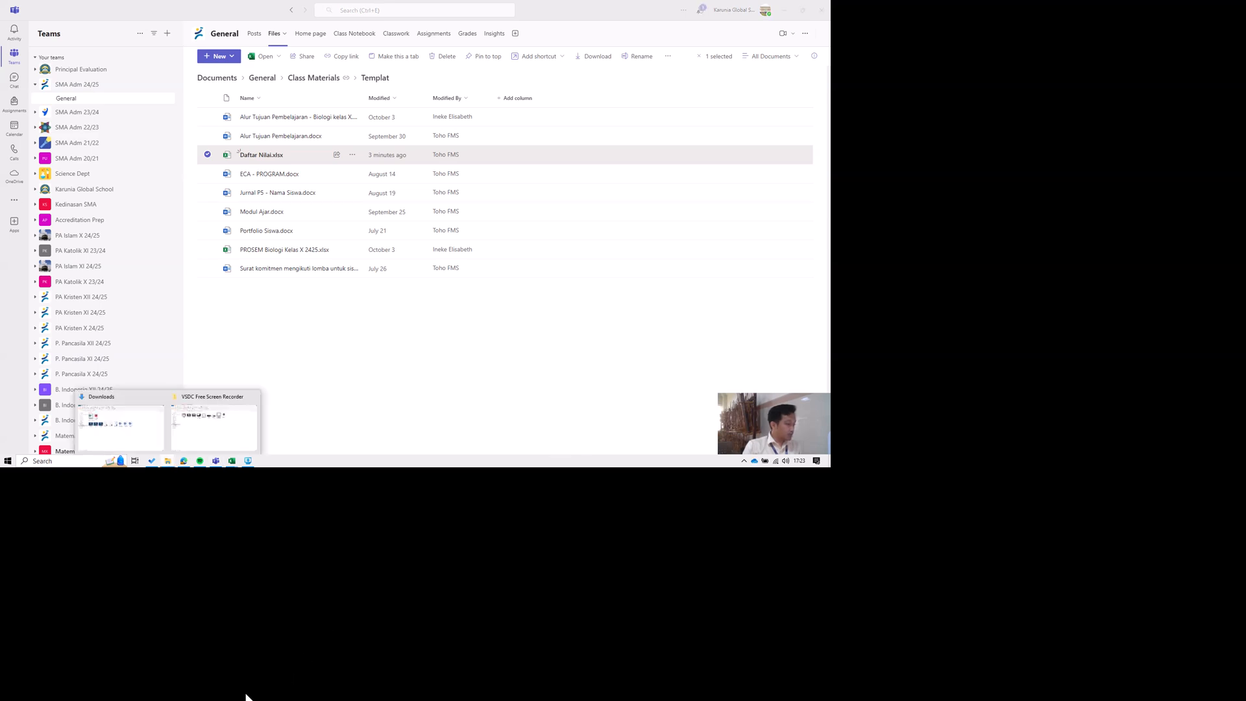
pyautogui.click(131, 431)
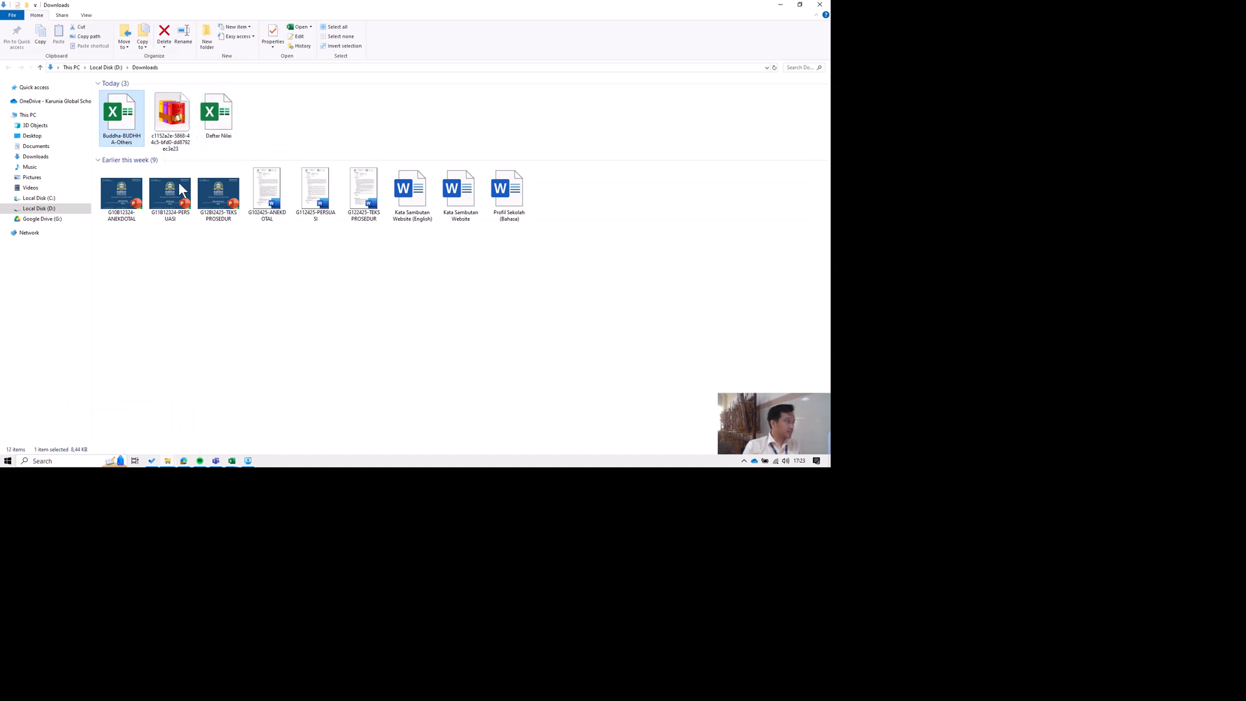
pyautogui.click(337, 169)
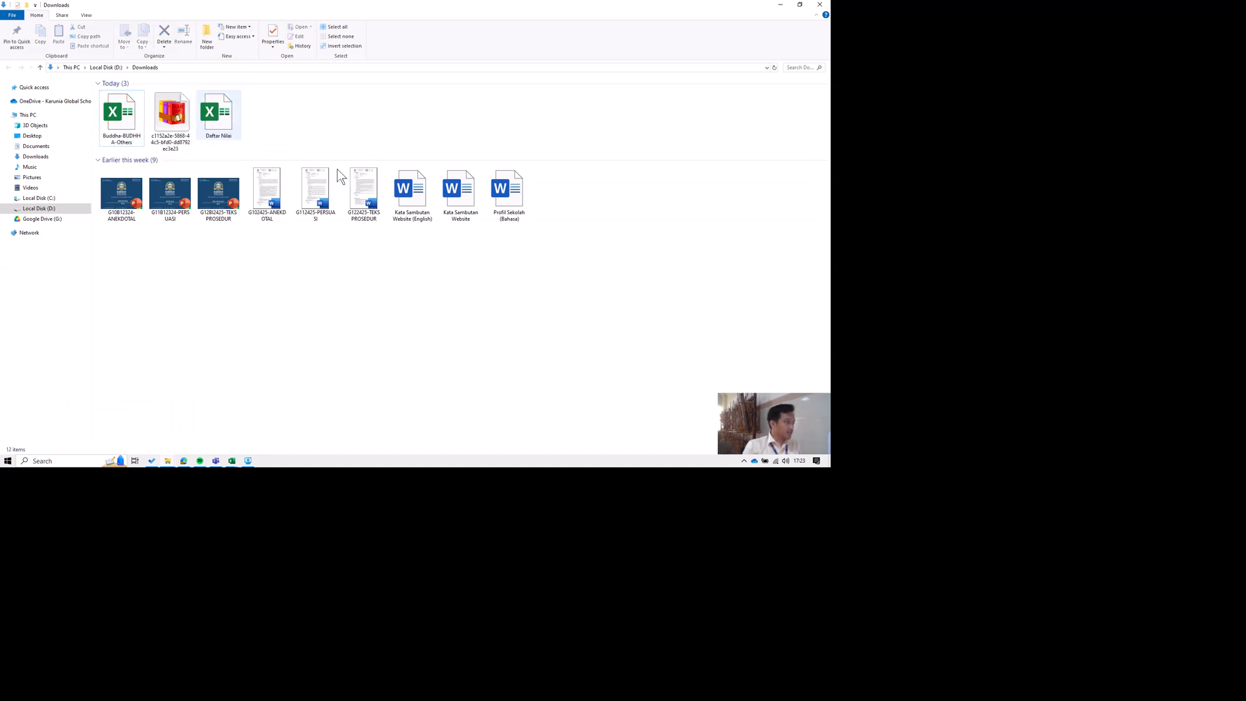
pyautogui.click(225, 113)
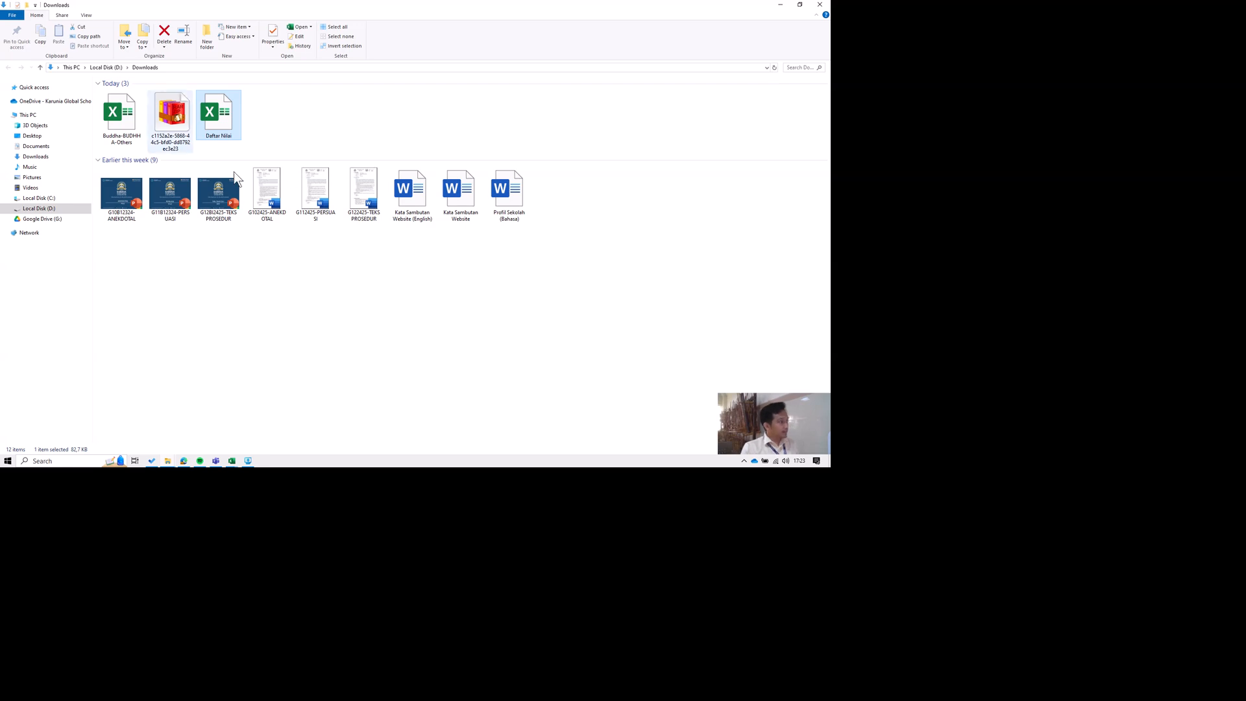
# Try to delete the Buddha-BUDHHA-Others workbook from the Downloads folder.
pyautogui.click(124, 114)
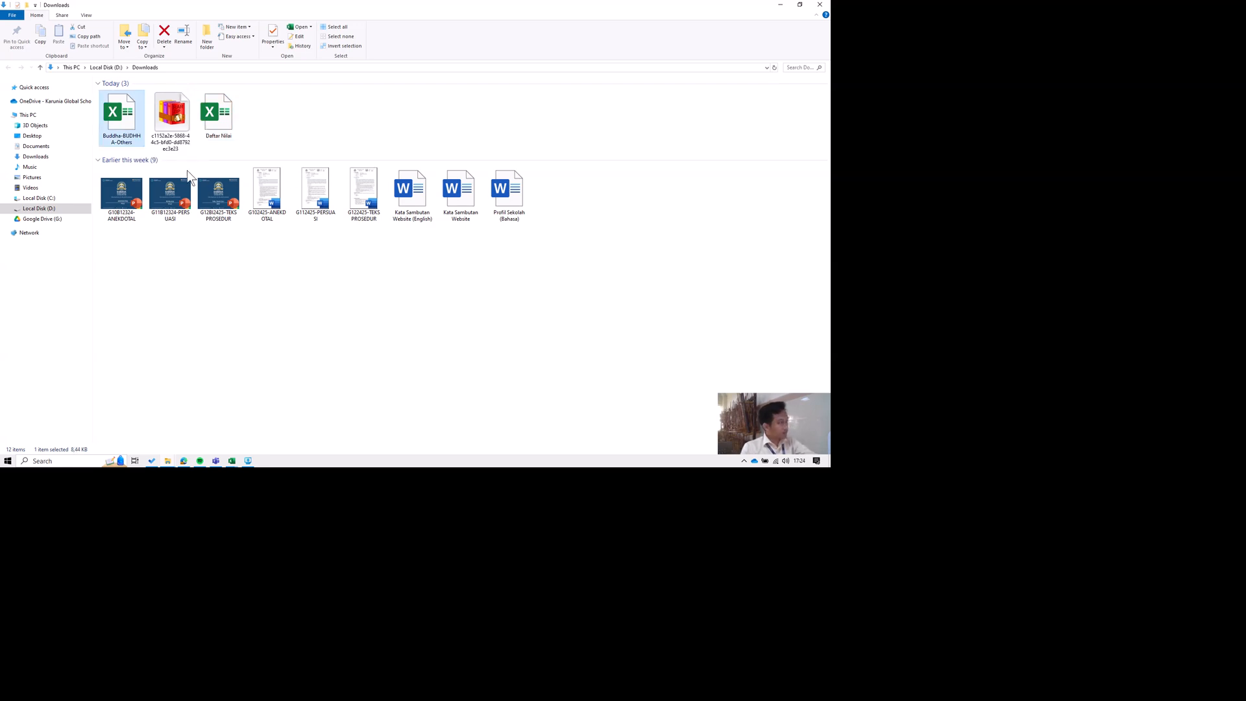
pyautogui.press('Delete')
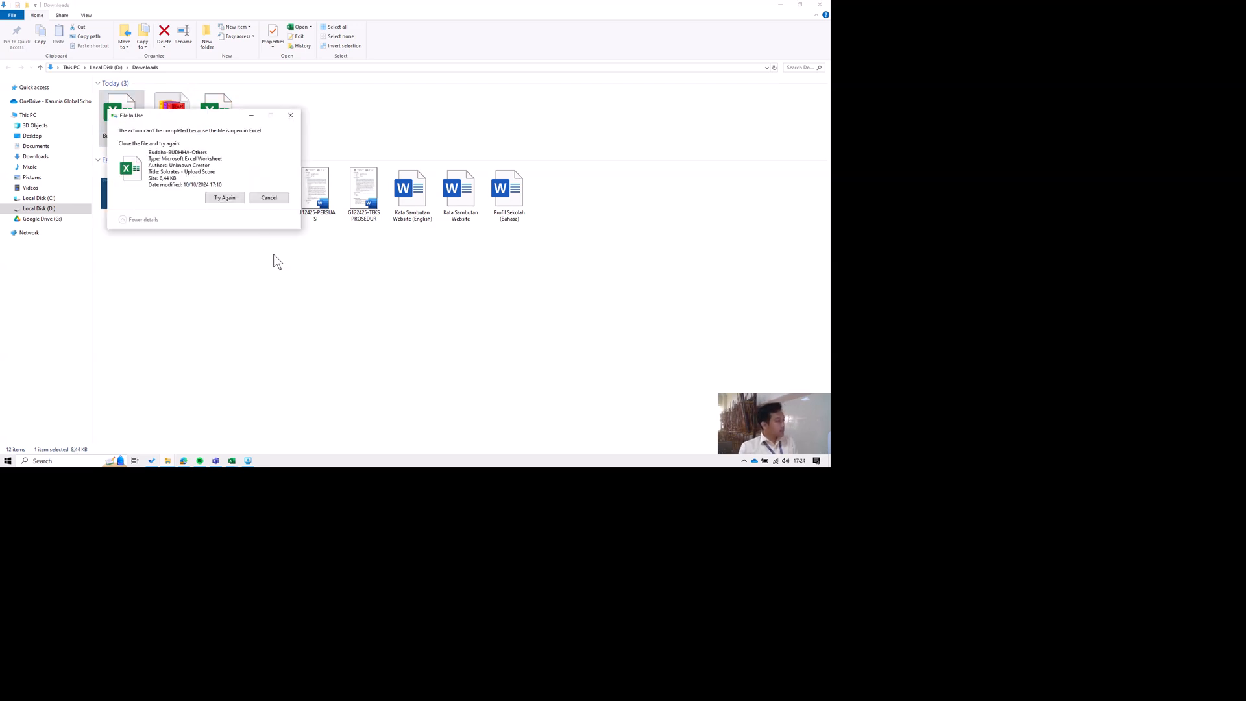
pyautogui.click(233, 197)
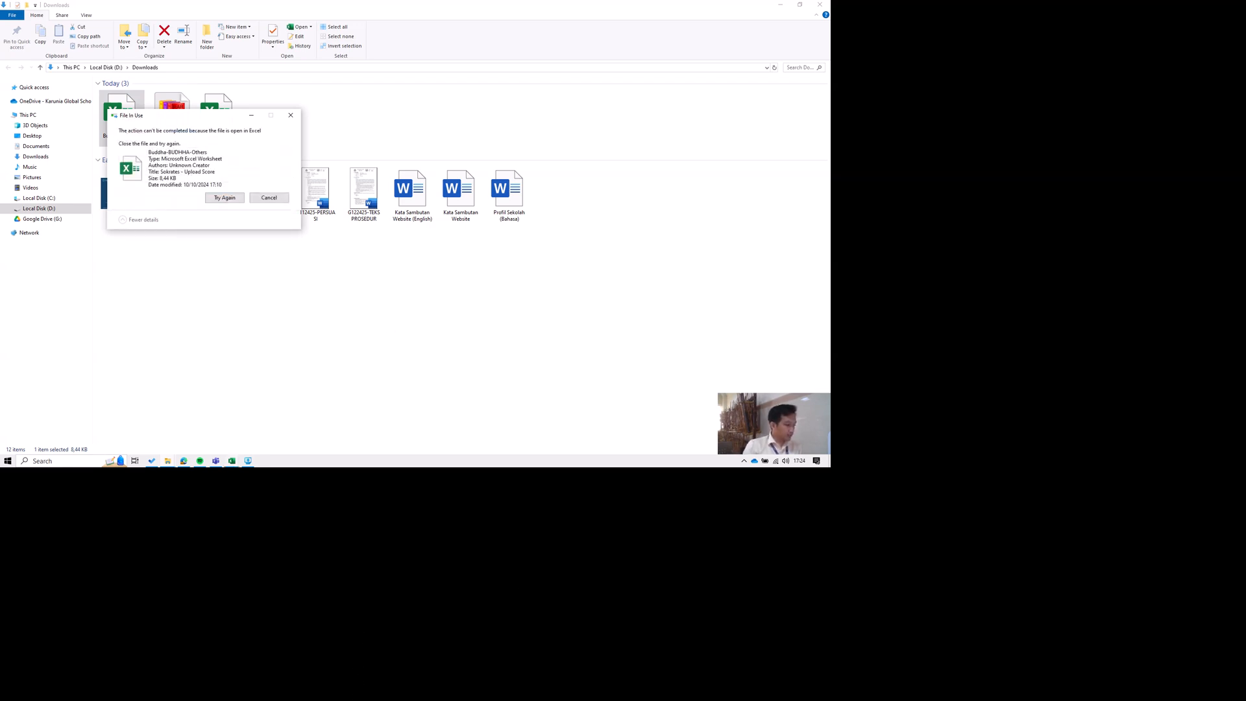
# Close the two remaining Excel workbooks, Buddha-BUDHHA-Others and DAFTAR SISWA 24-25.
pyautogui.click(232, 460)
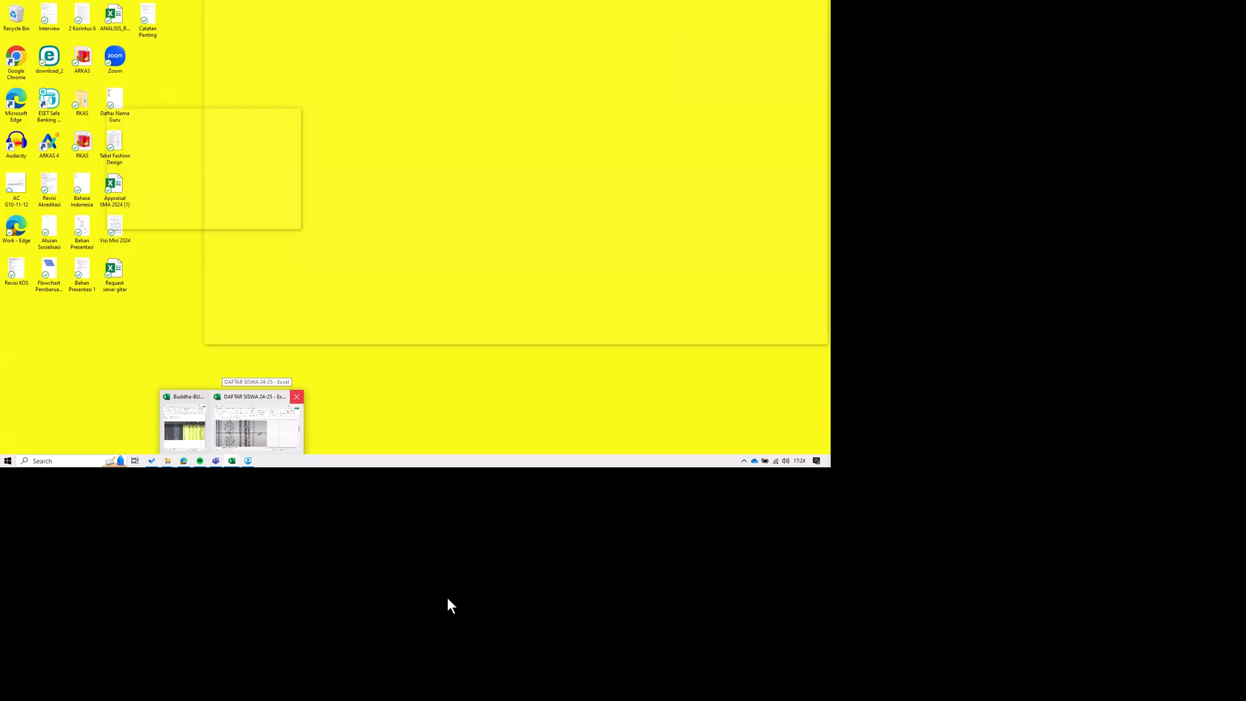
pyautogui.click(202, 396)
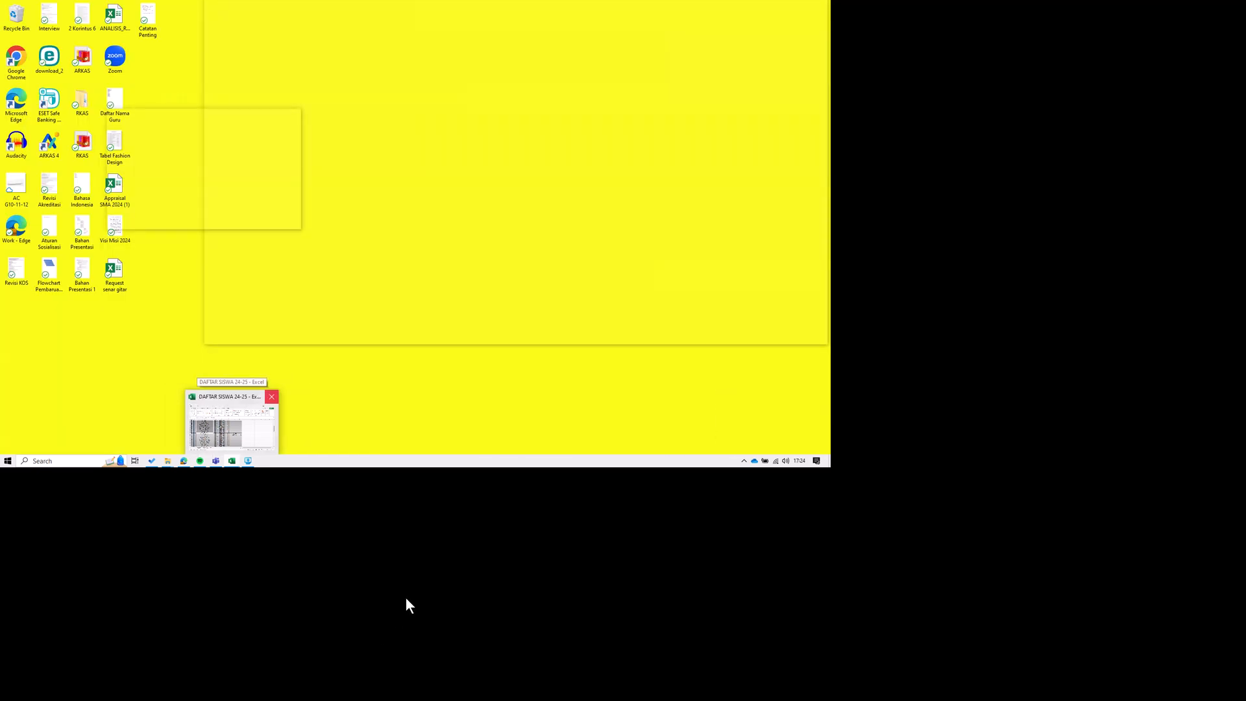
pyautogui.click(271, 396)
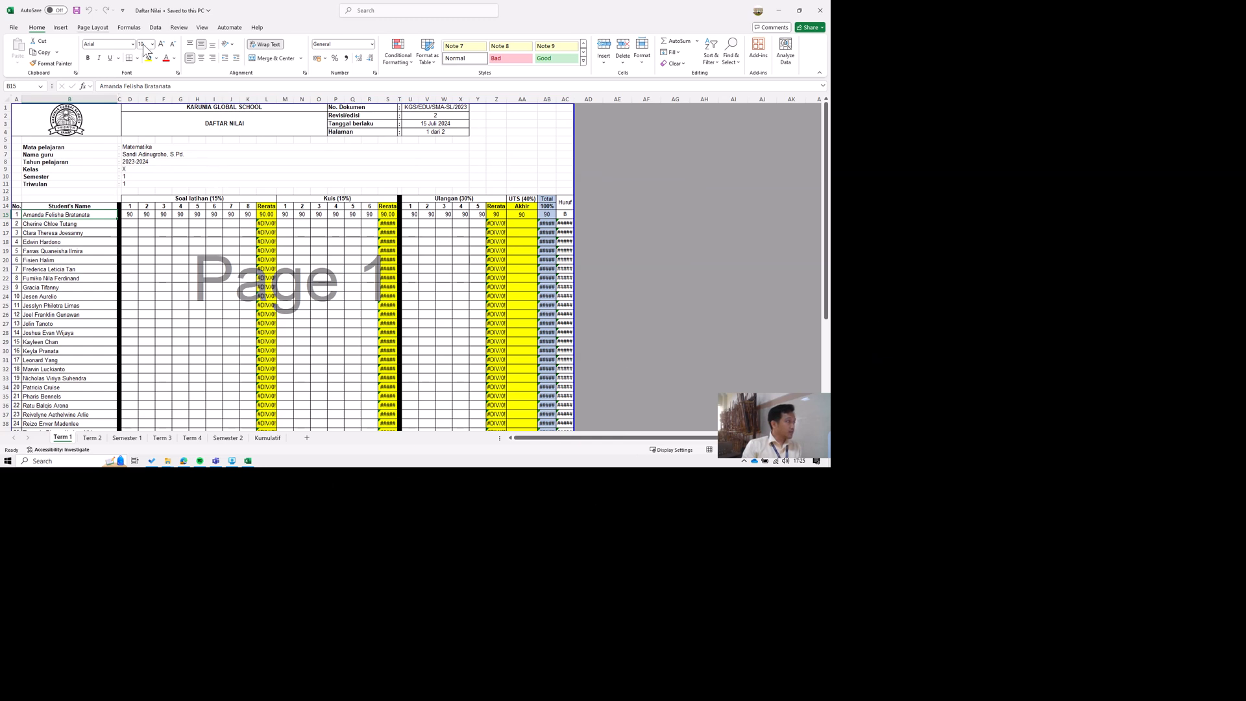
# Set the Term 1 sheet's page orientation to Landscape and check the available paper sizes, including 8.5 x 13 in.
pyautogui.click(94, 28)
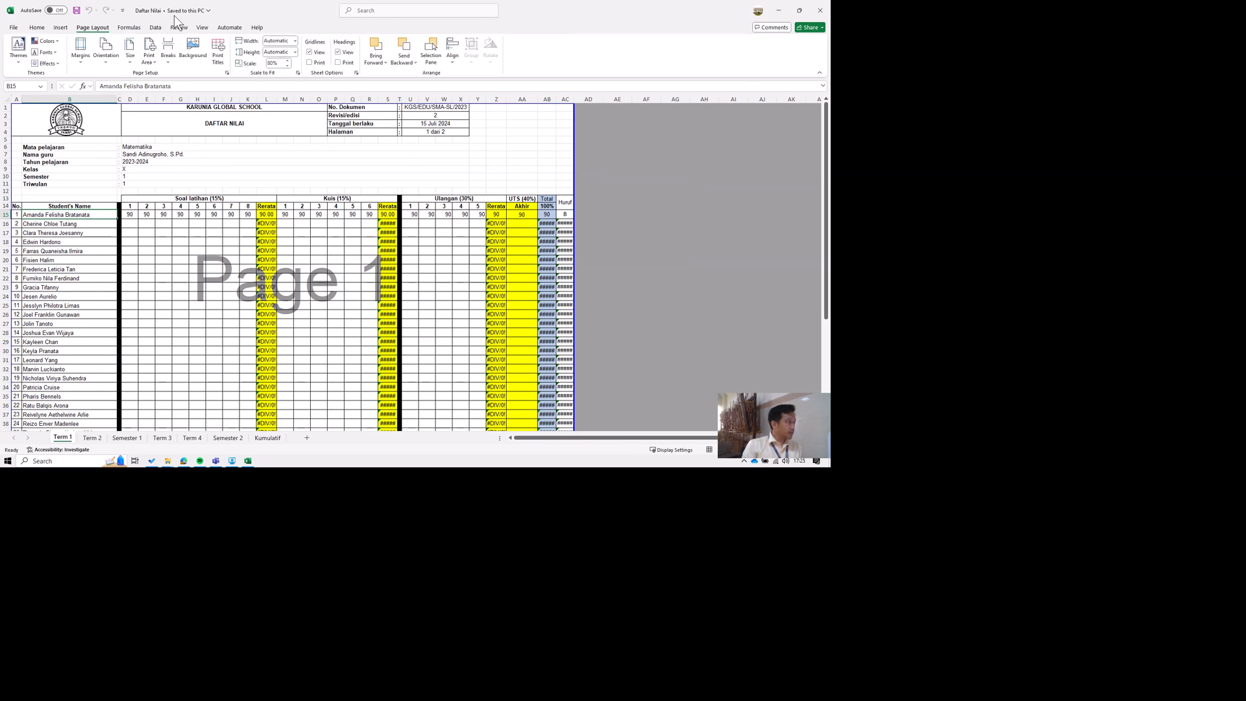
pyautogui.click(108, 60)
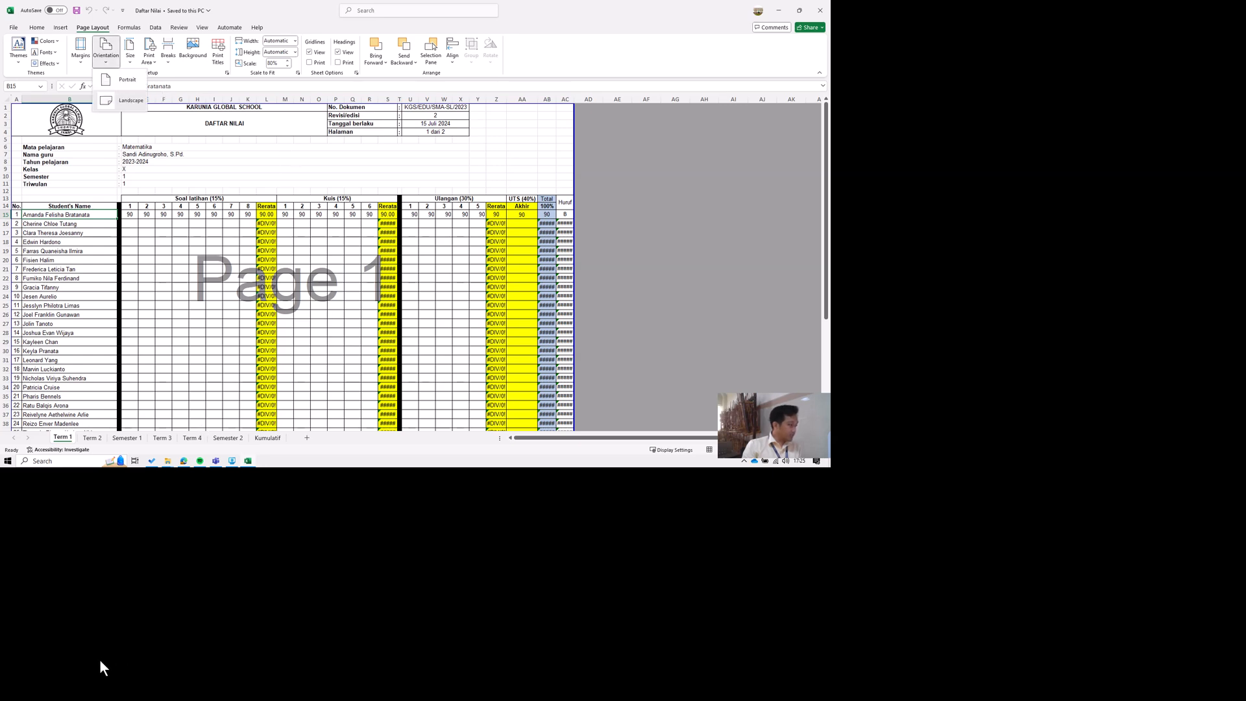
pyautogui.click(128, 100)
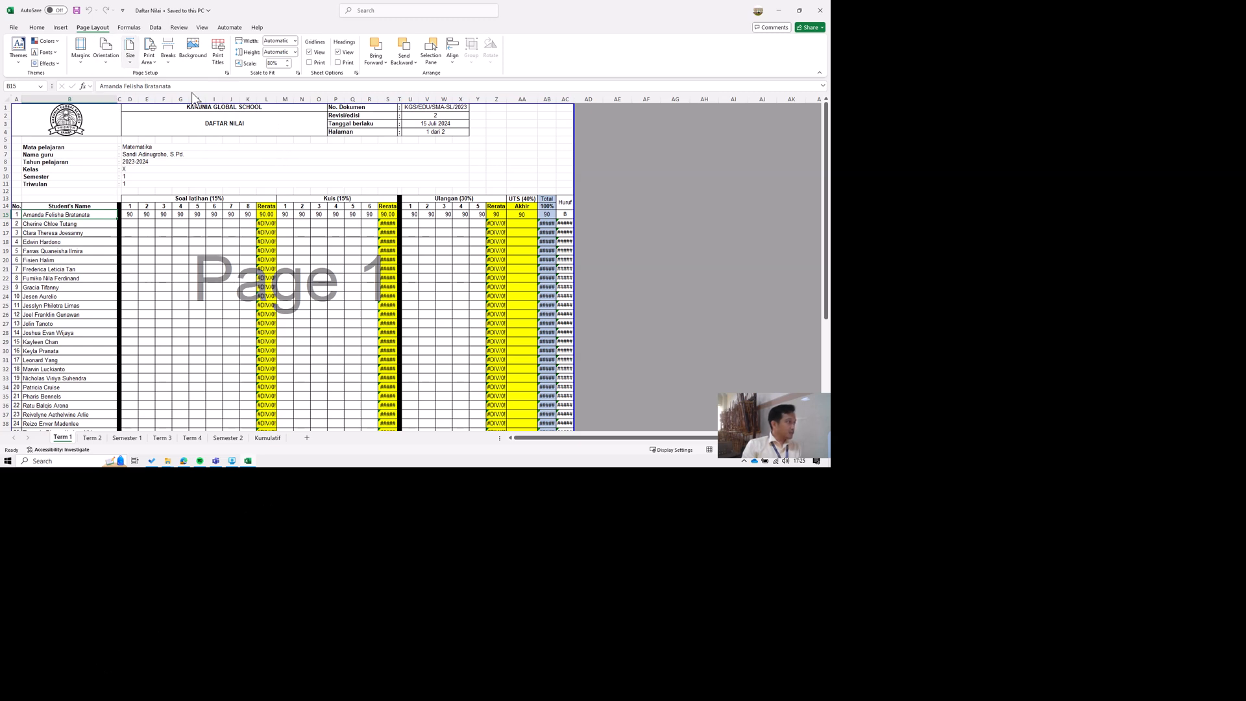
pyautogui.click(128, 60)
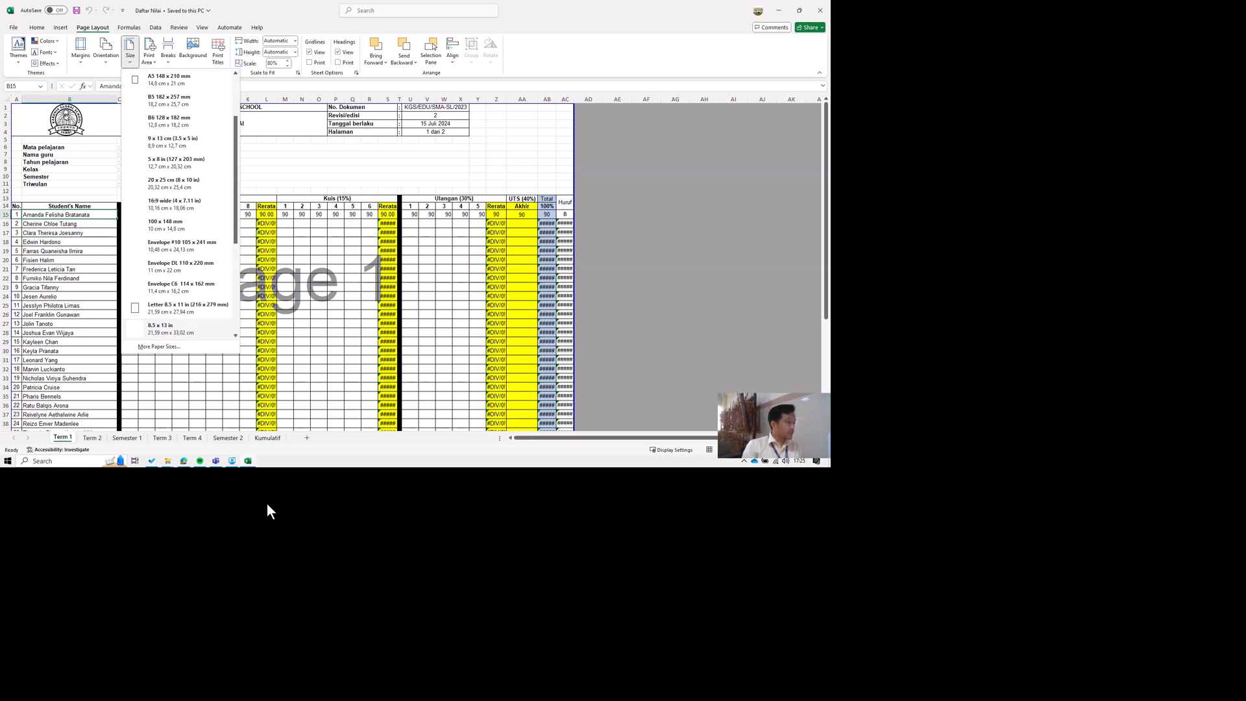
pyautogui.press('Escape')
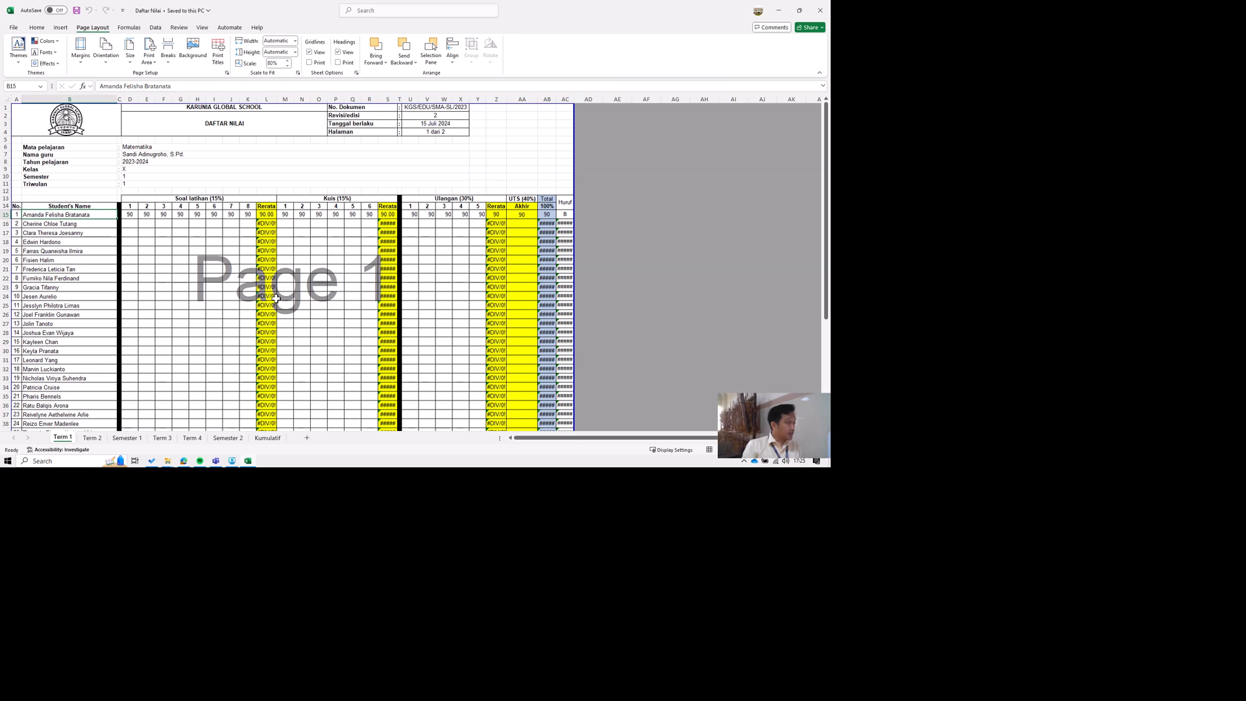
# Go through the assessment headings in row 13 and change the UTS heading in cell AA13 to PTS (40%).
pyautogui.click(199, 199)
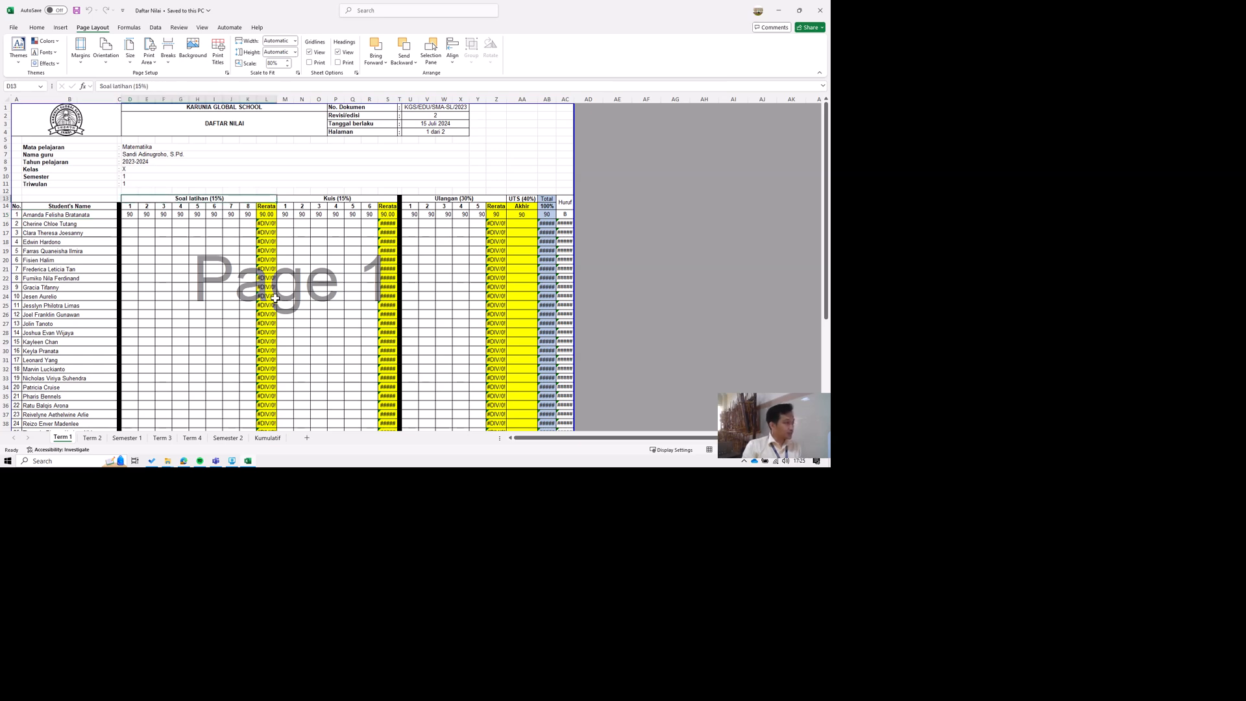
pyautogui.press('Right')
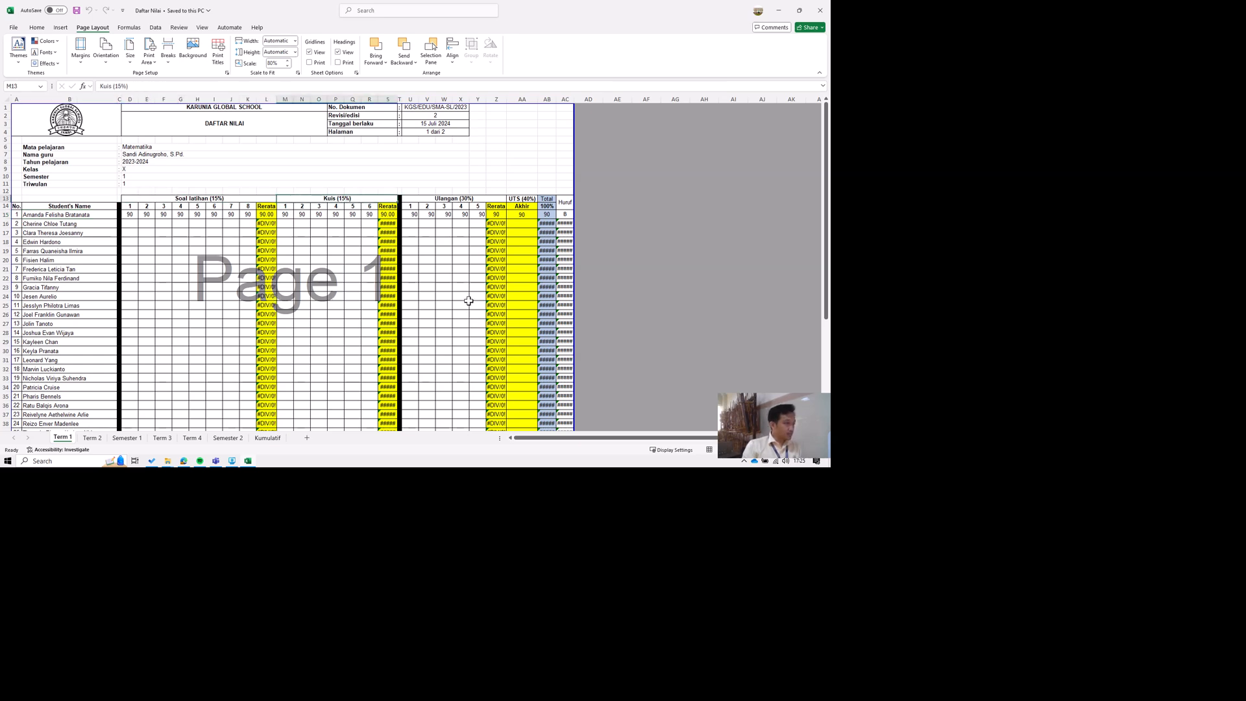
pyautogui.press('Right')
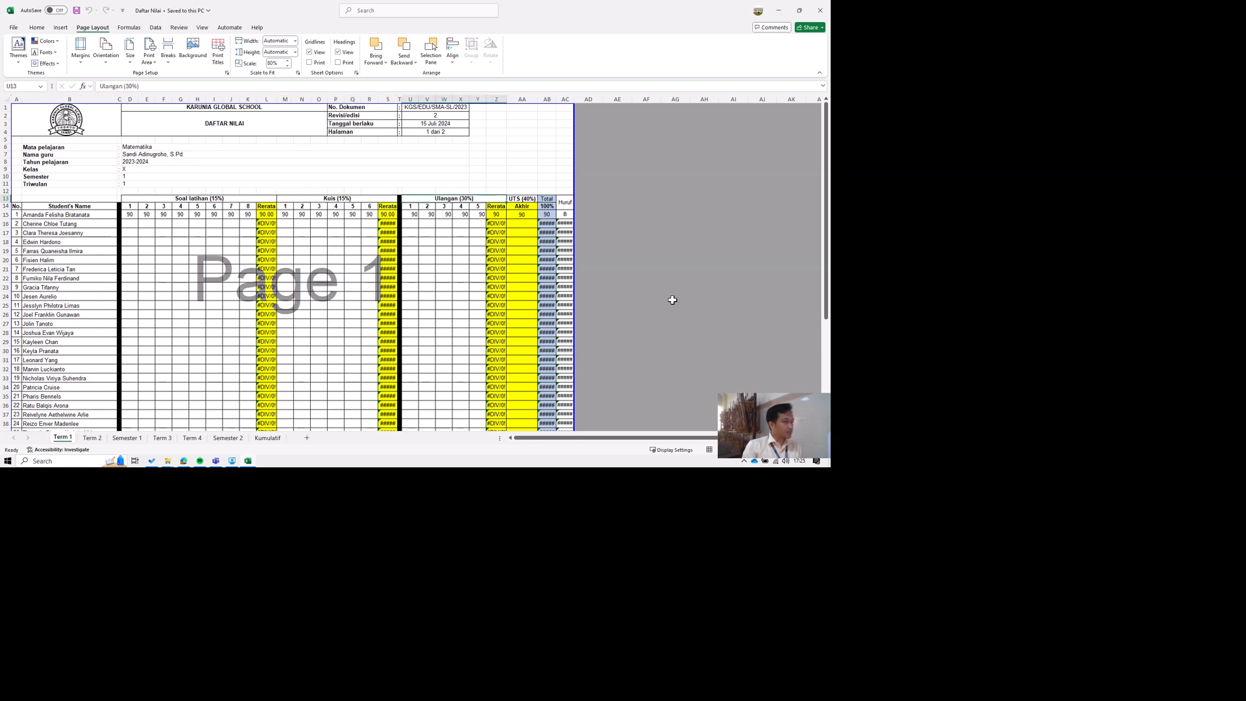
pyautogui.press('Right')
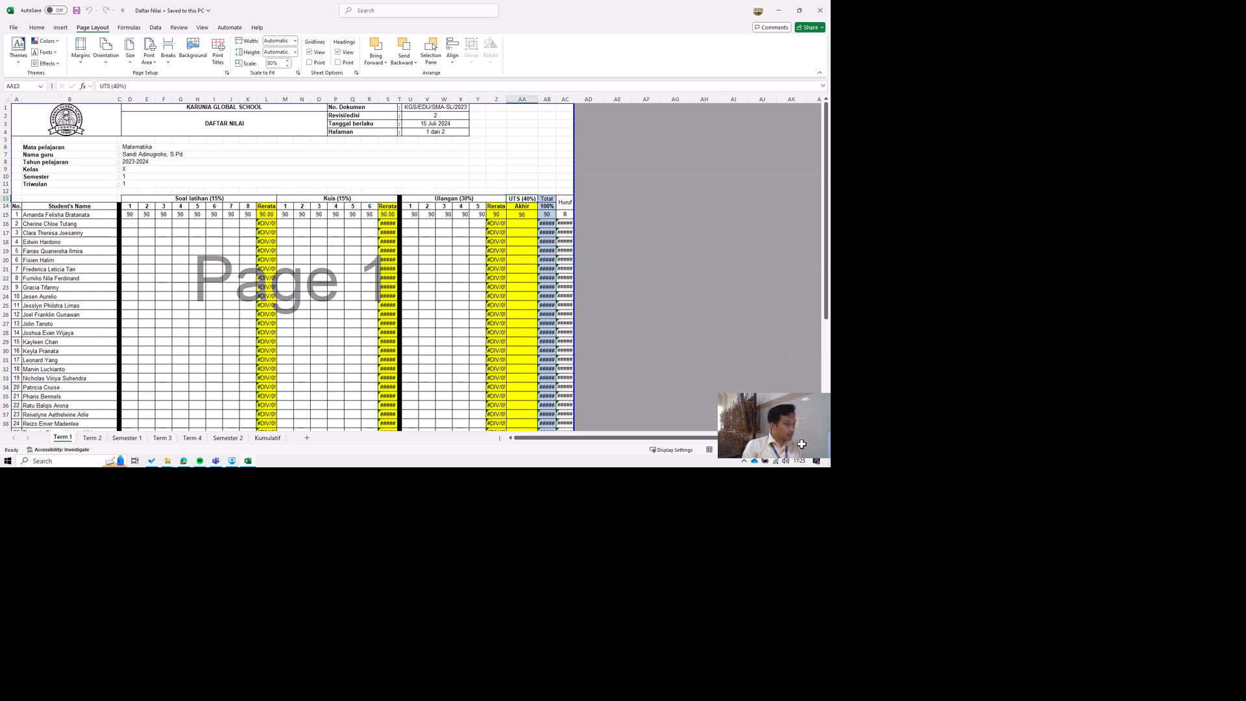
pyautogui.press('F2')
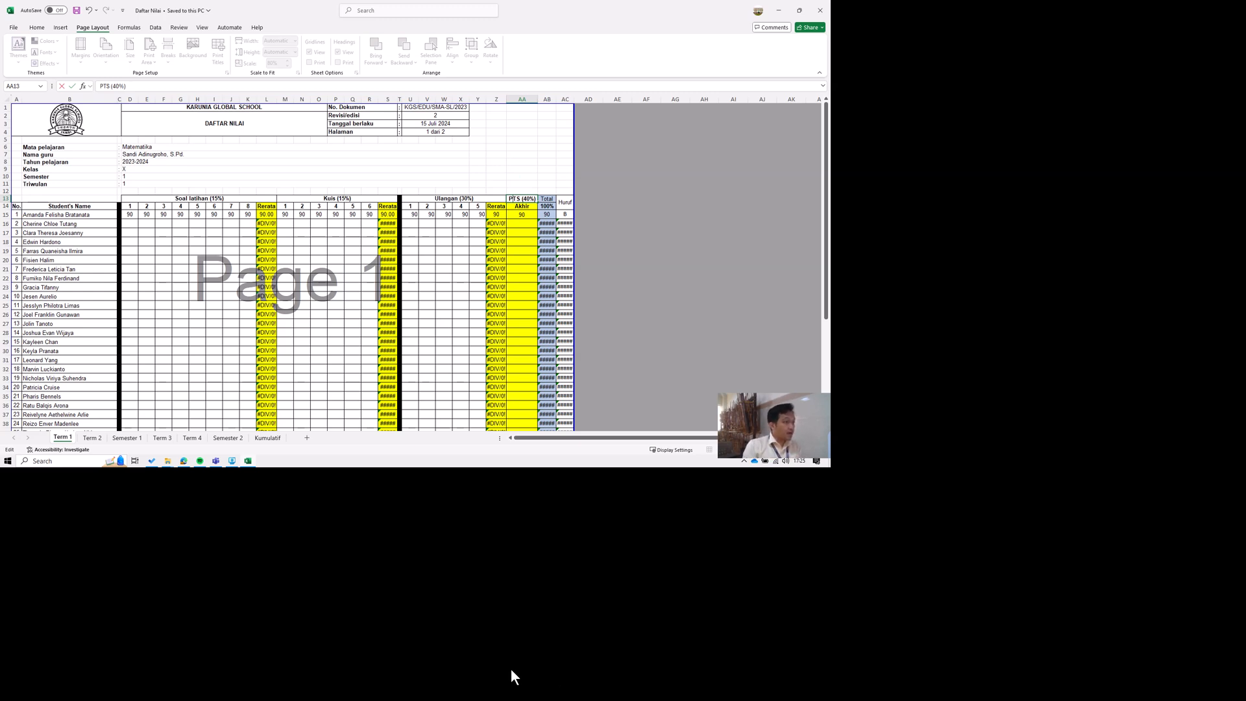
pyautogui.click(516, 177)
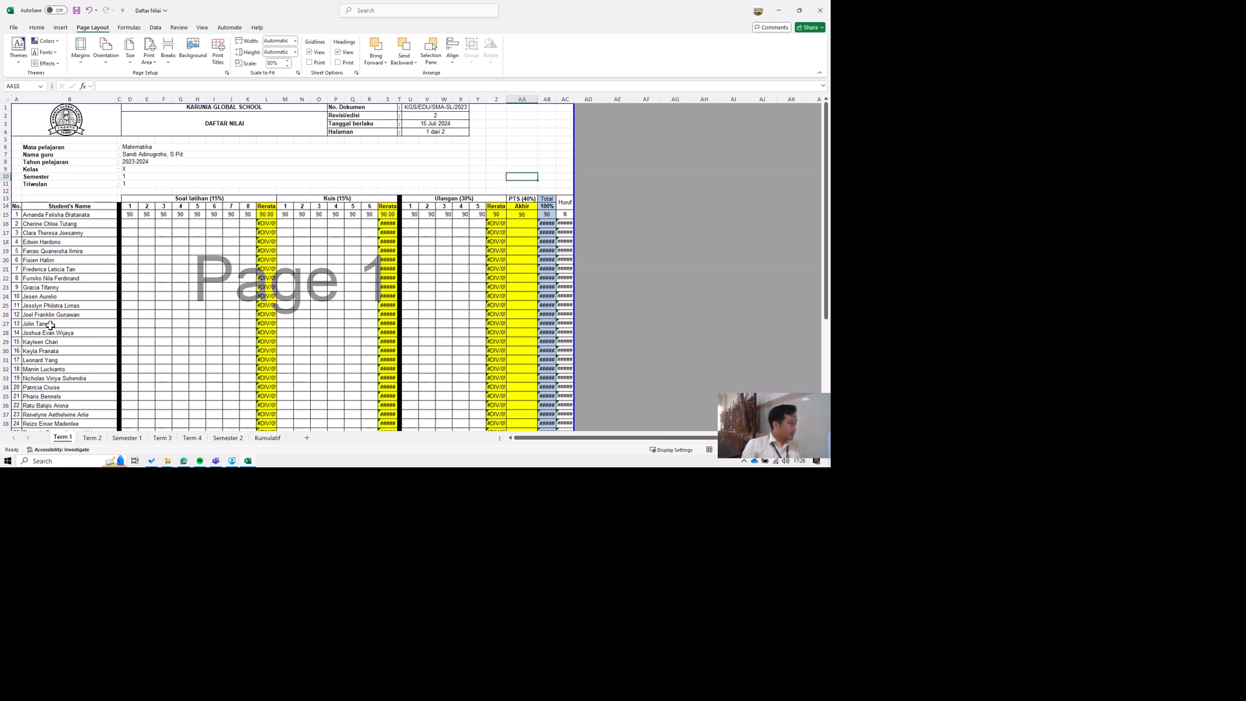
# Review the subject, teacher, school year, class, semester and term entries in D6 to D11, and the signature block below the student list.
pyautogui.click(196, 148)
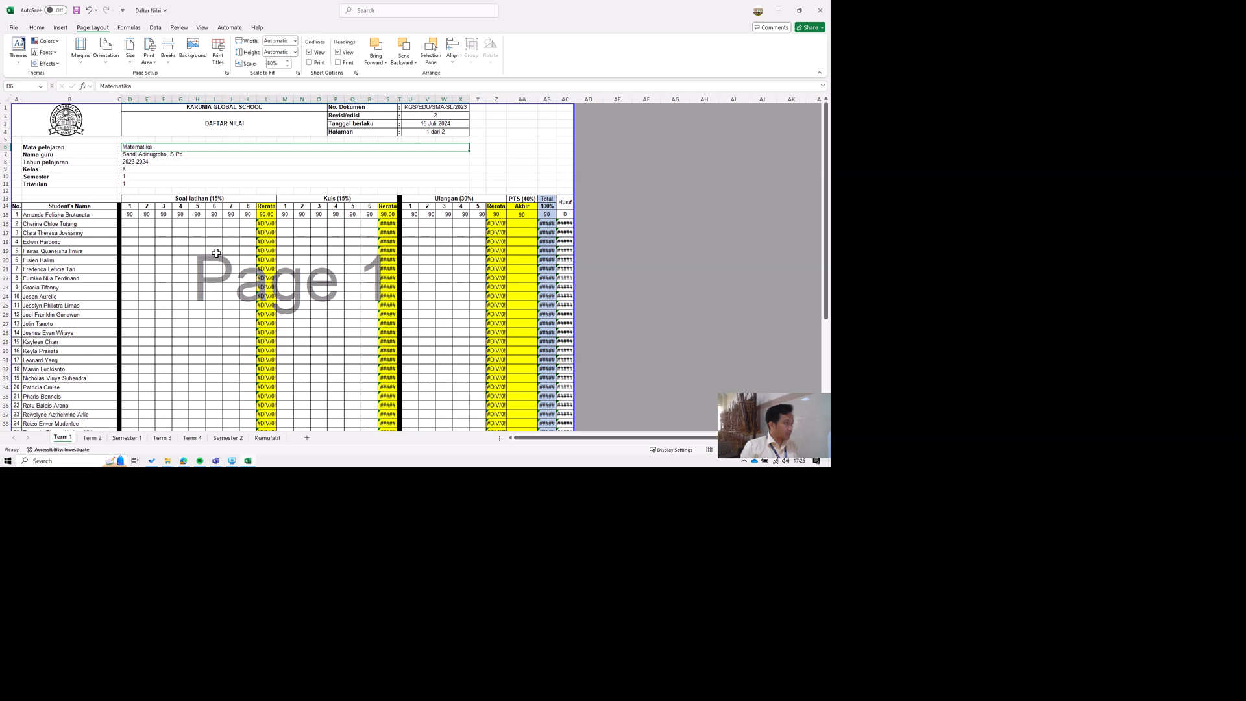
pyautogui.press('Down')
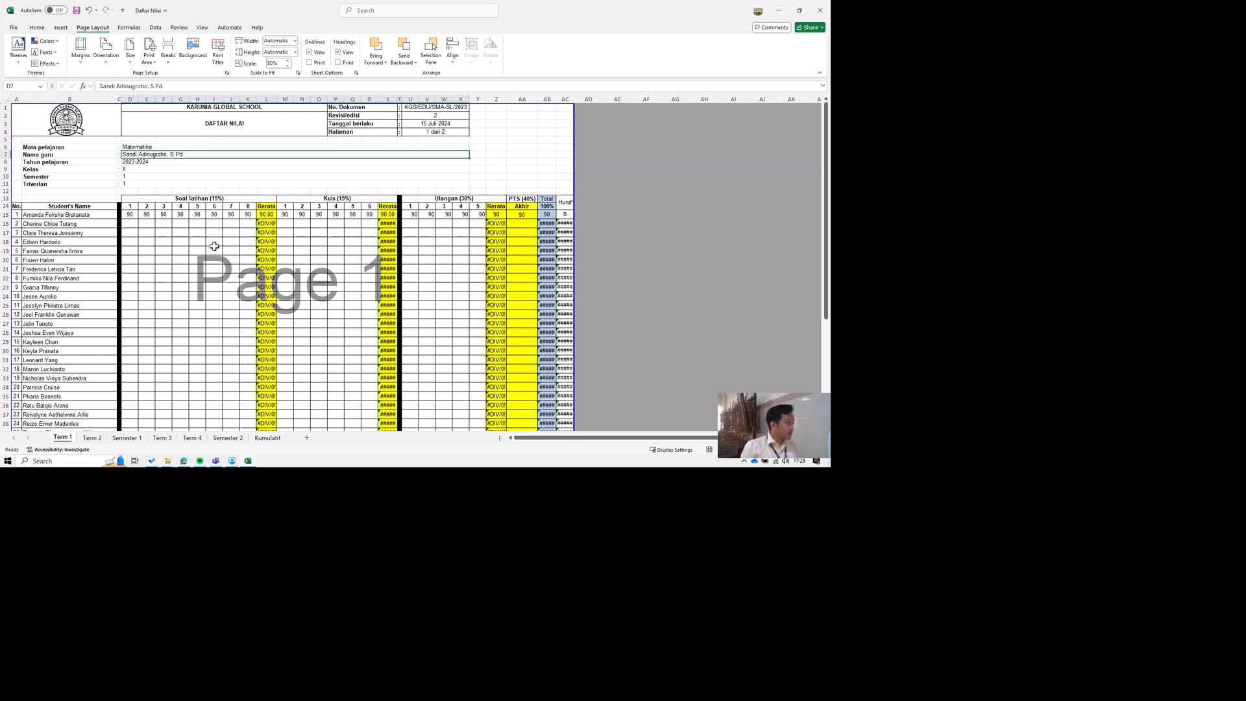
pyautogui.press('Down')
pyautogui.press('Down')
pyautogui.press('Down')
pyautogui.press('Down')
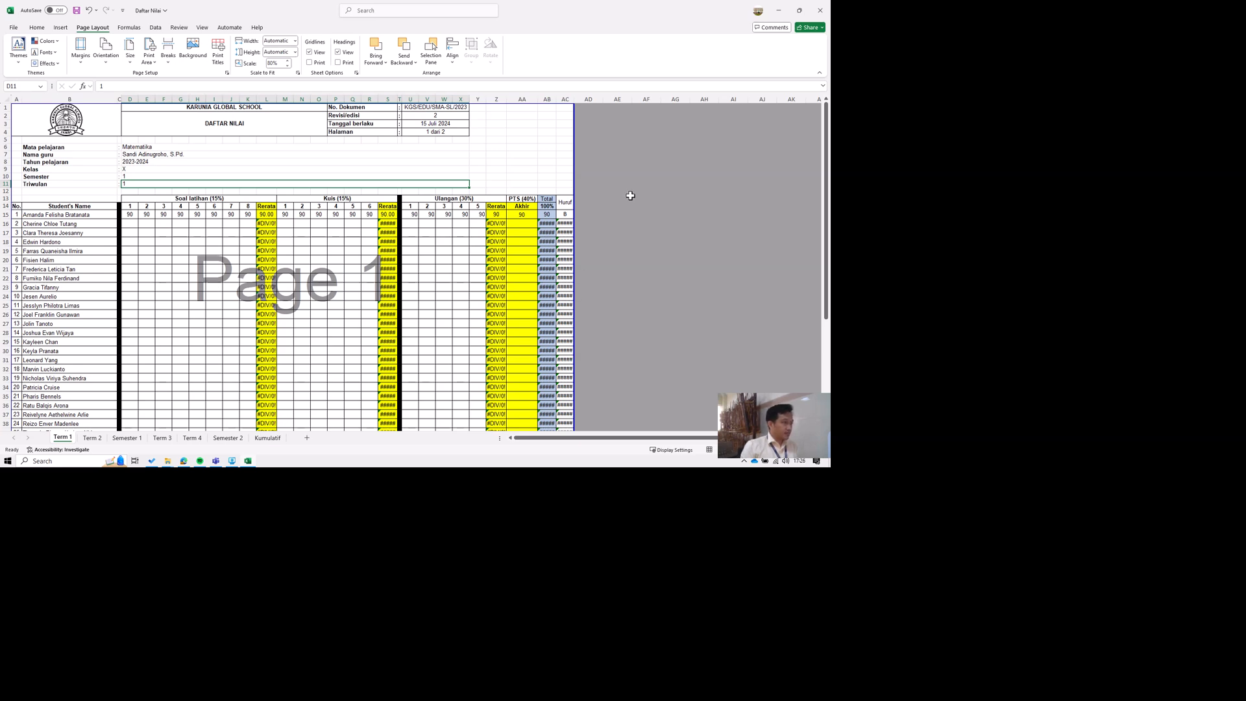
pyautogui.hotkey('ctrl', 'Up')
pyautogui.scroll(-10, 555, 305)
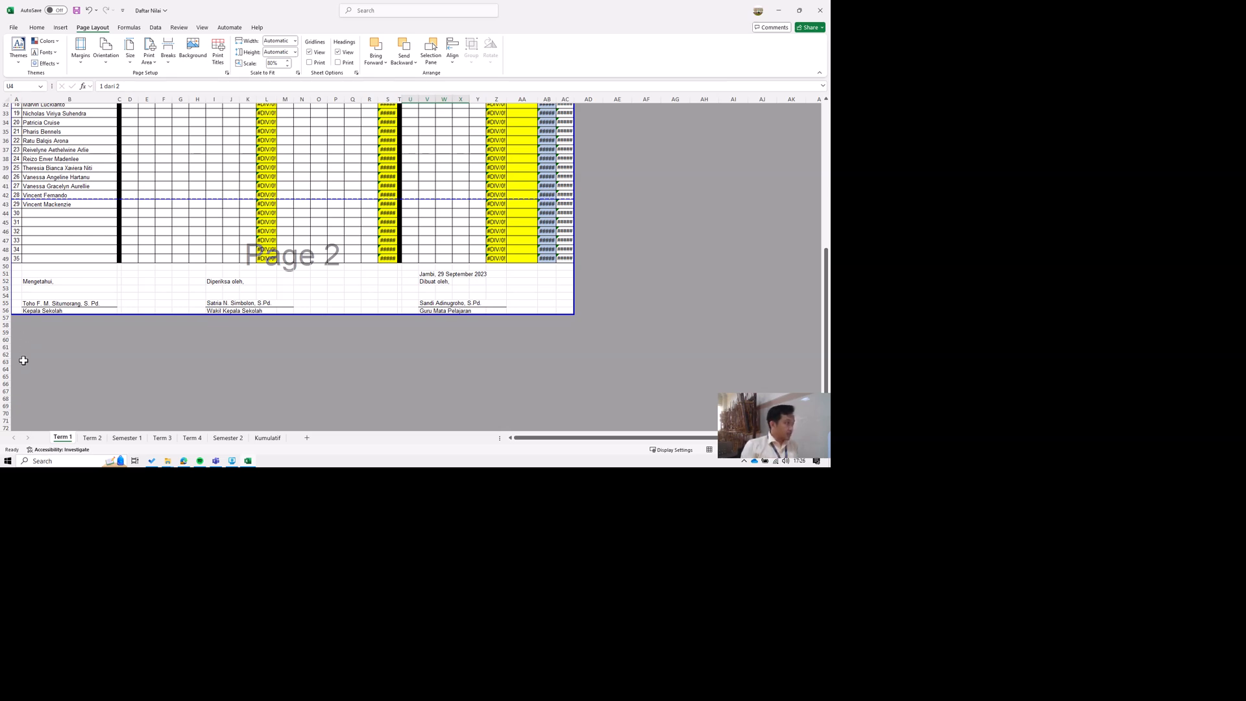
# Switch to the Sokrates school site in the browser and open the Nilai Akademik (Academic Score) page.
pyautogui.click(17, 259)
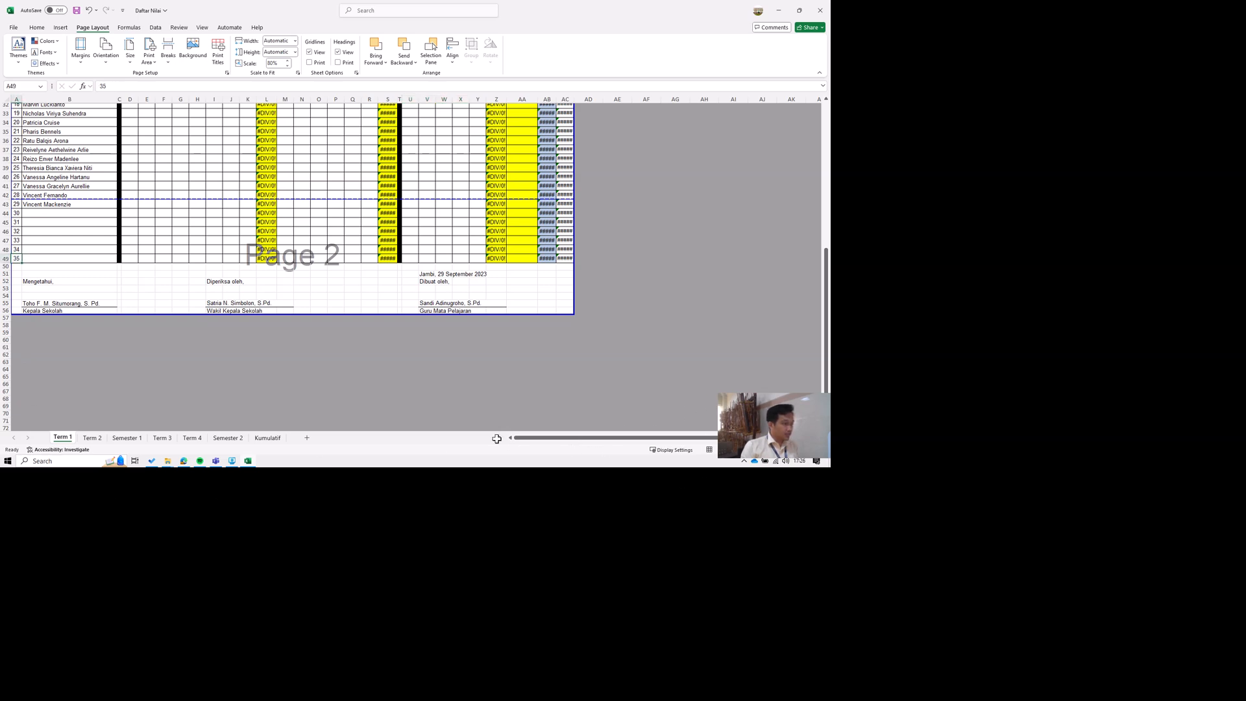
pyautogui.scroll(10, 495, 438)
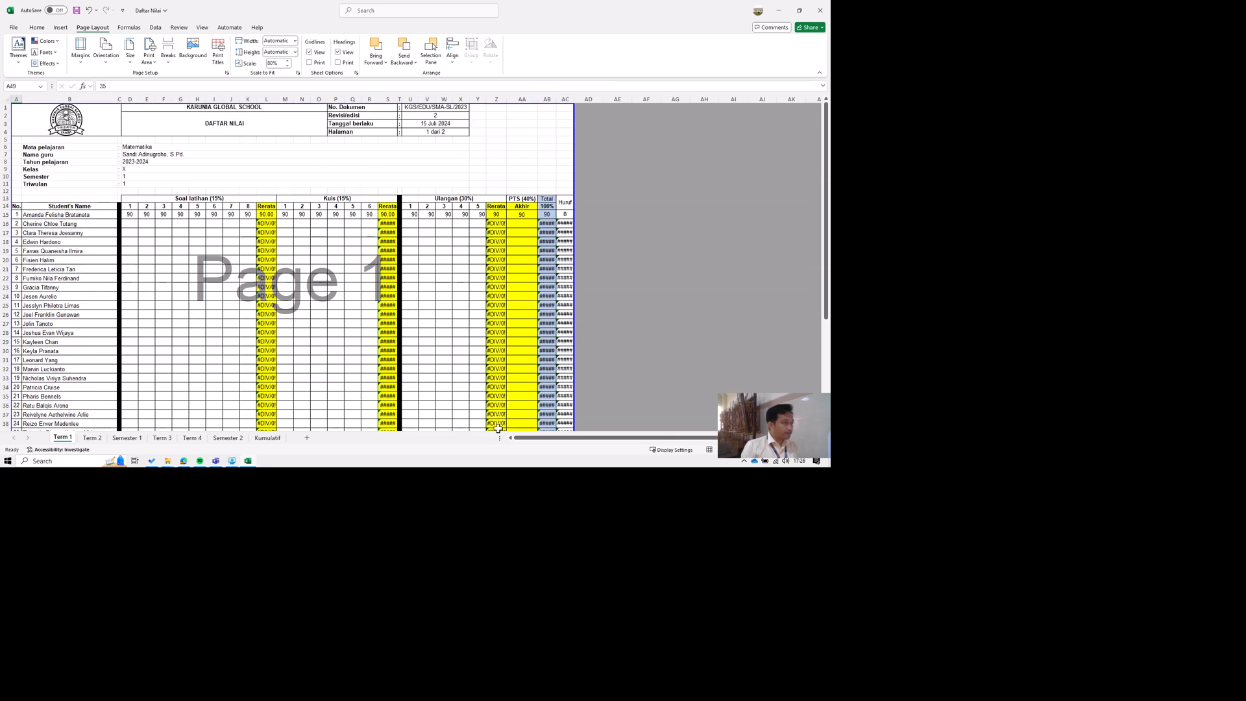
pyautogui.click(275, 695)
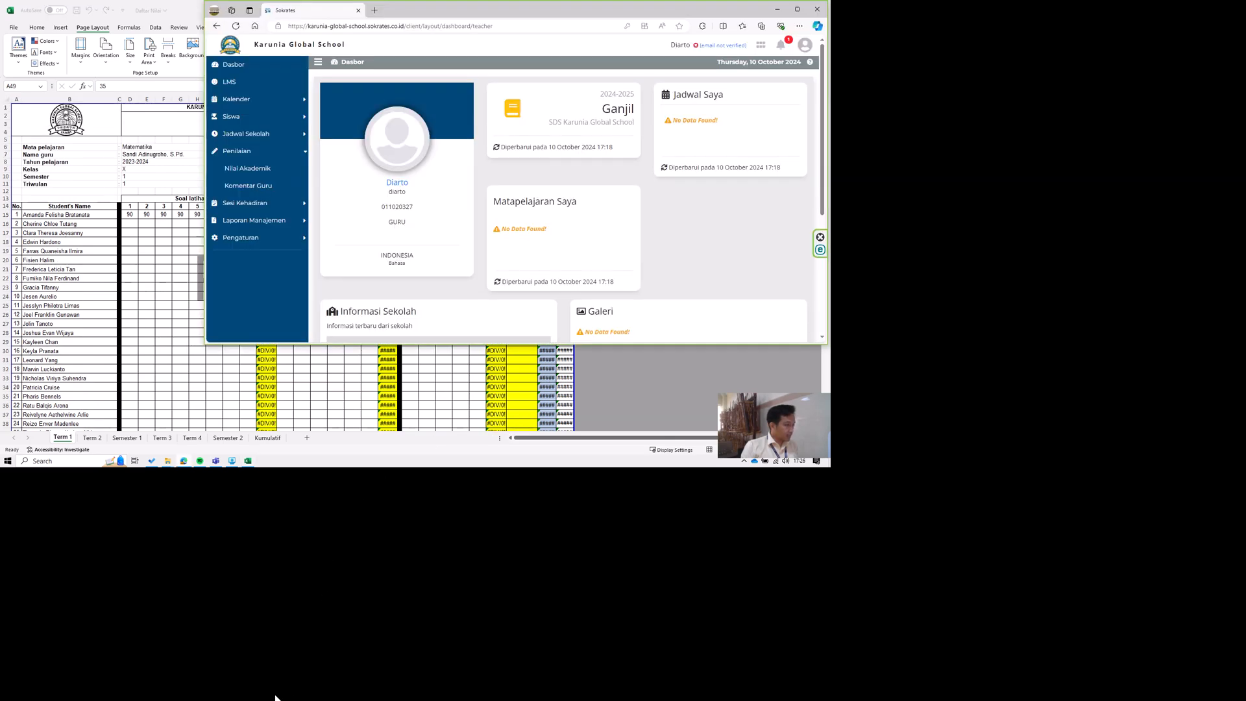
pyautogui.click(1201, 14)
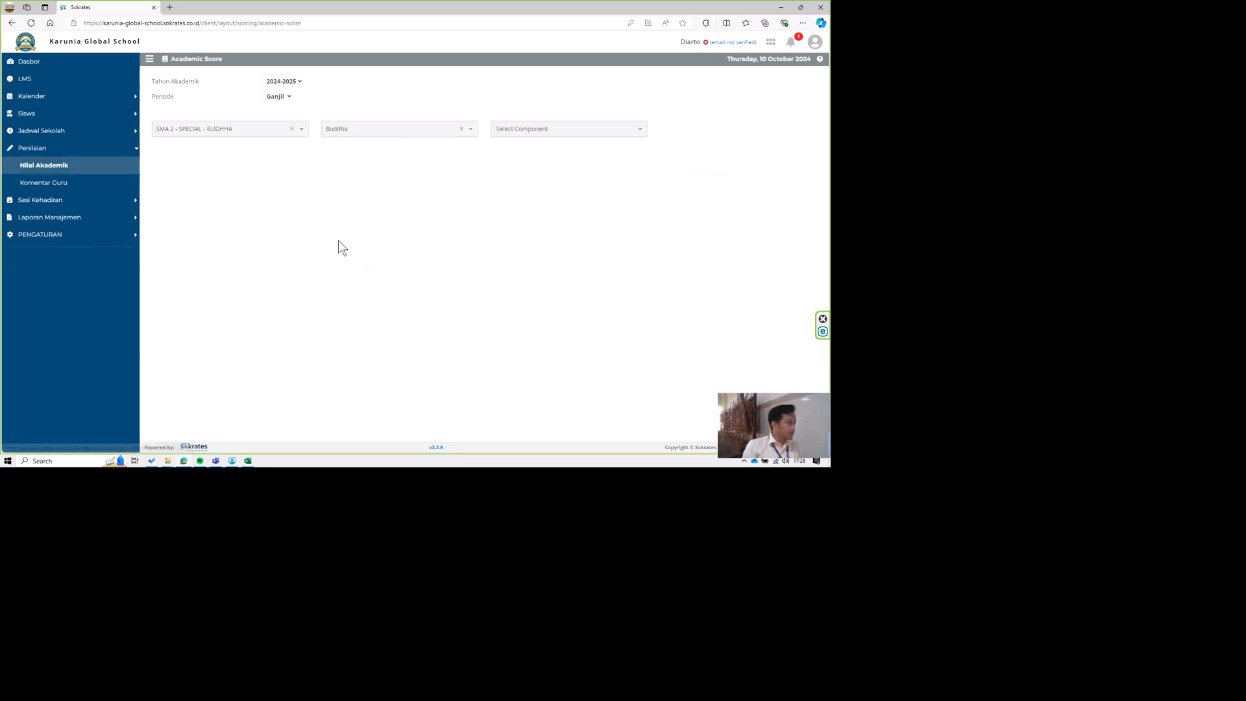
# Filter the academic scores to class SMA 1 - SPECIAL - BUDHHA, subject Buddha and component Others.
pyautogui.click(237, 131)
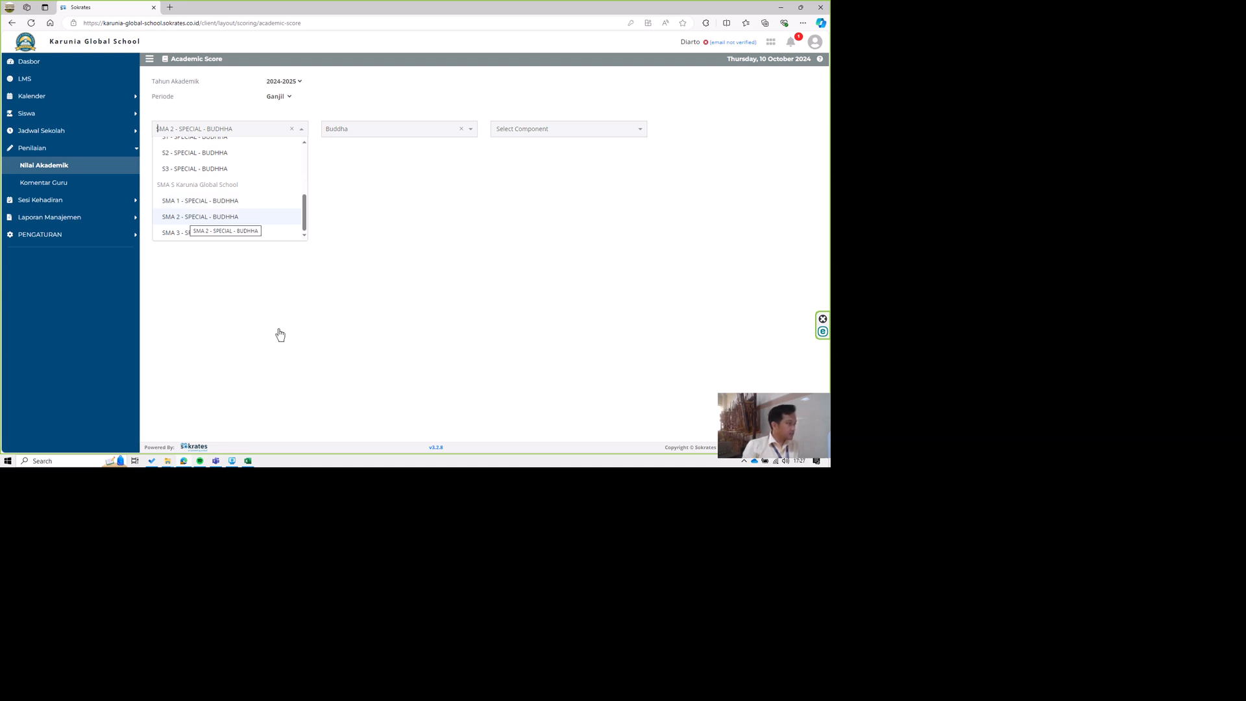
pyautogui.click(181, 201)
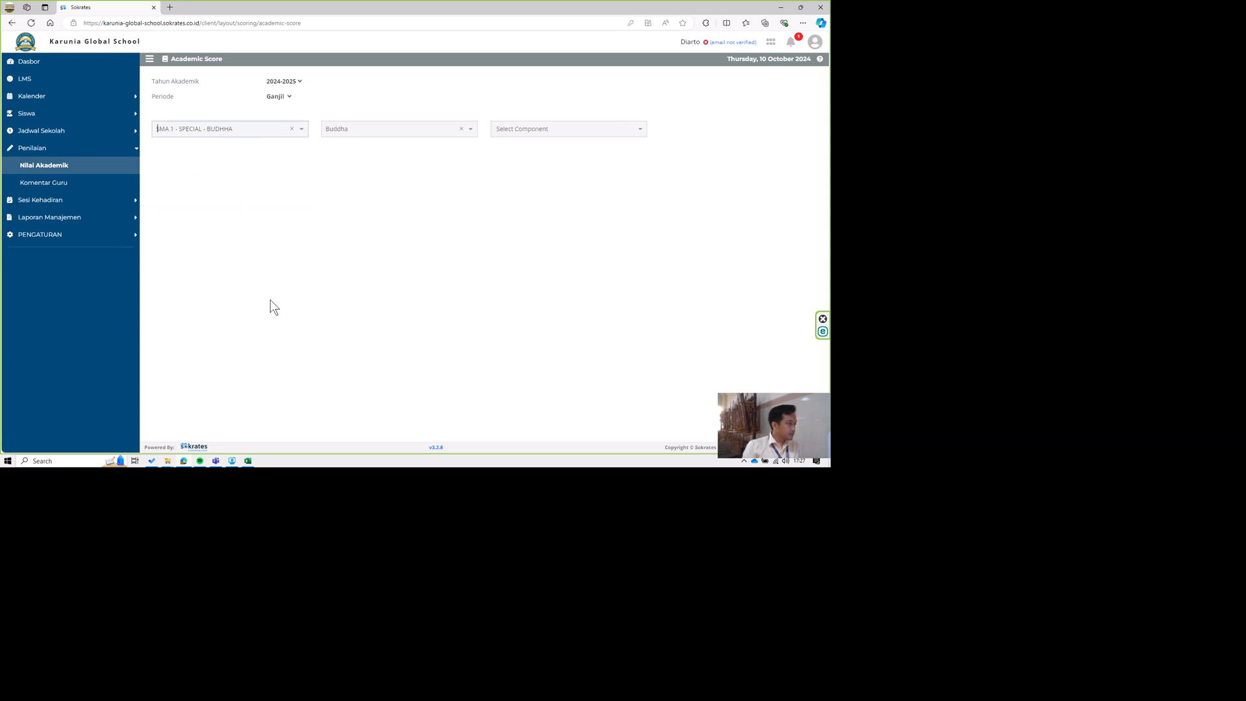
pyautogui.click(369, 124)
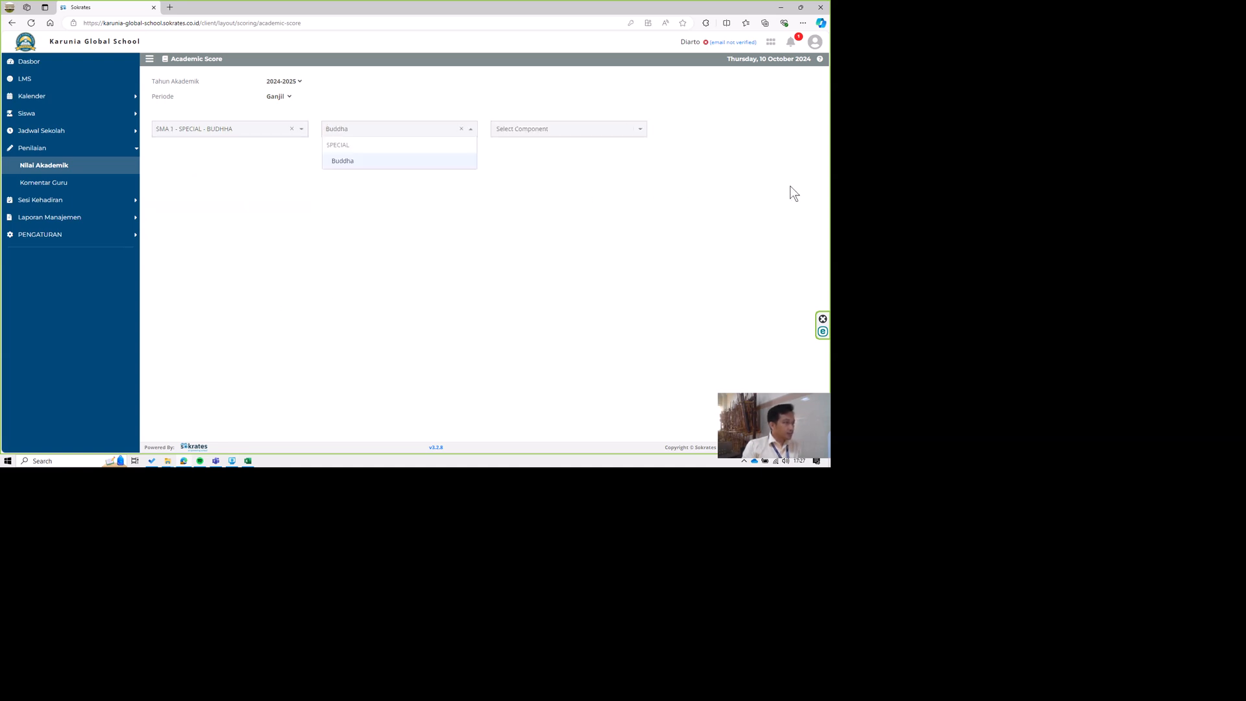
pyautogui.click(529, 126)
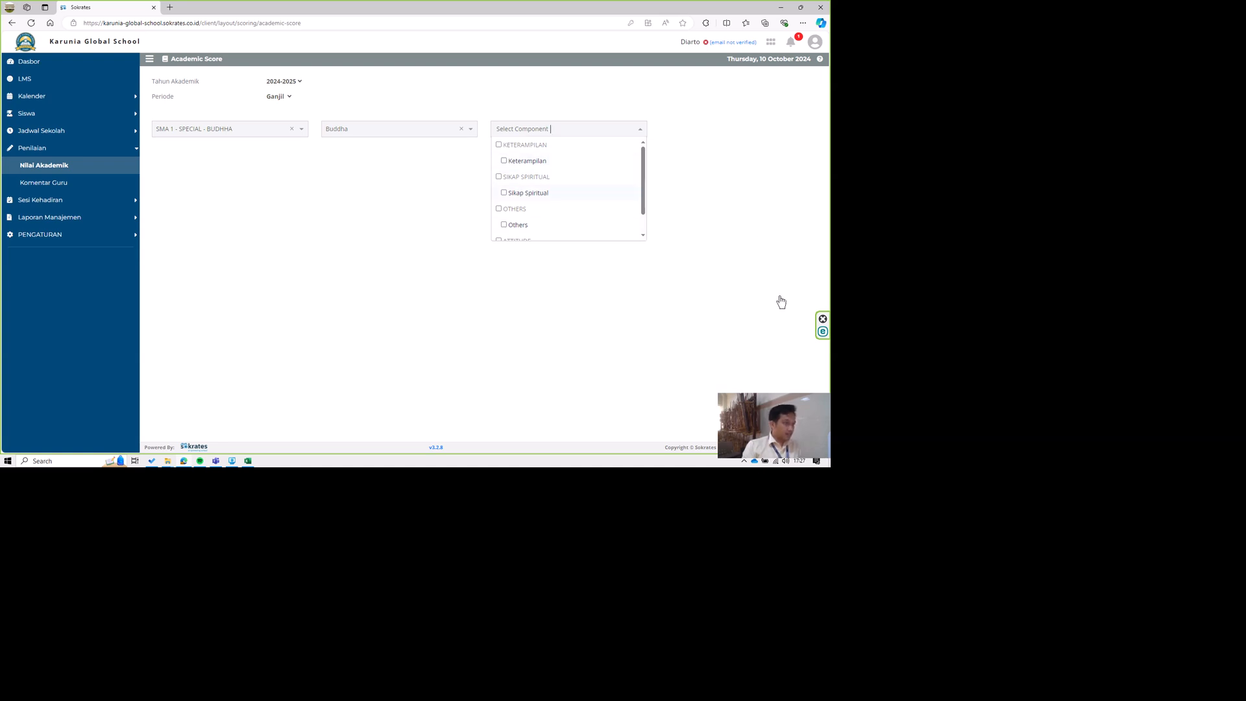
pyautogui.scroll(-1, 509, 195)
pyautogui.click(497, 185)
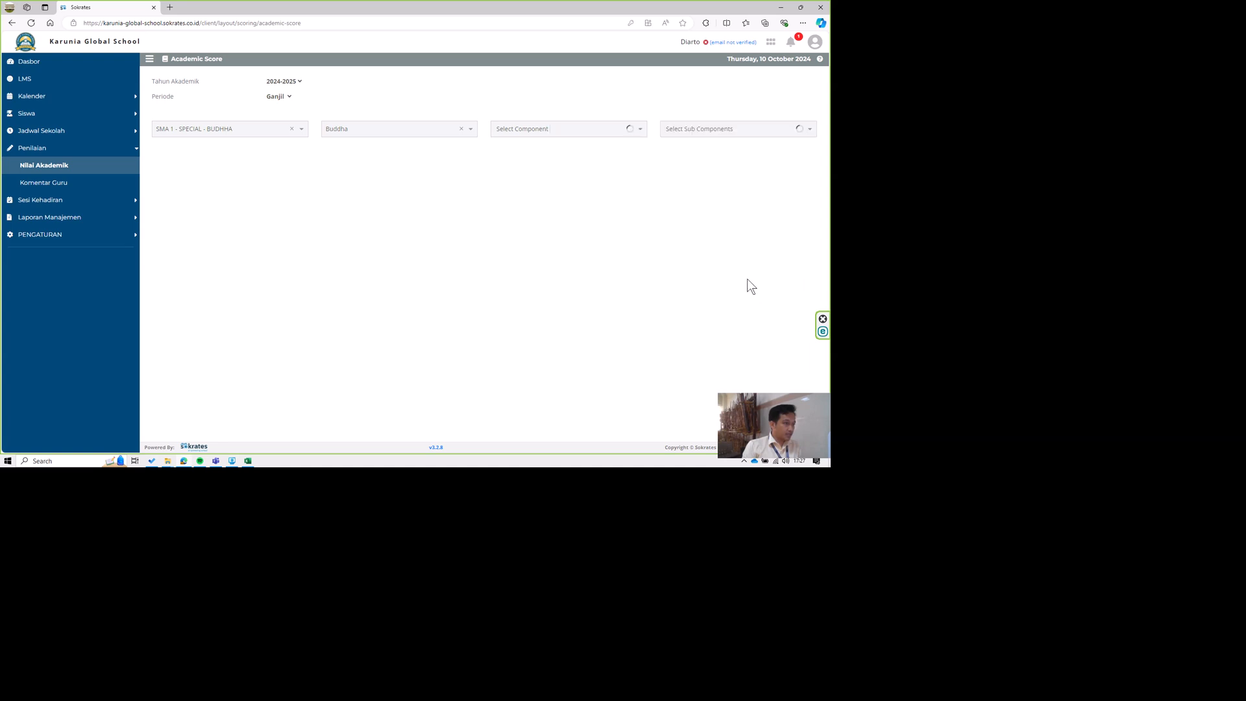
# Choose Term 1 as the sub component and include all of its indicators to load the score table.
pyautogui.click(671, 132)
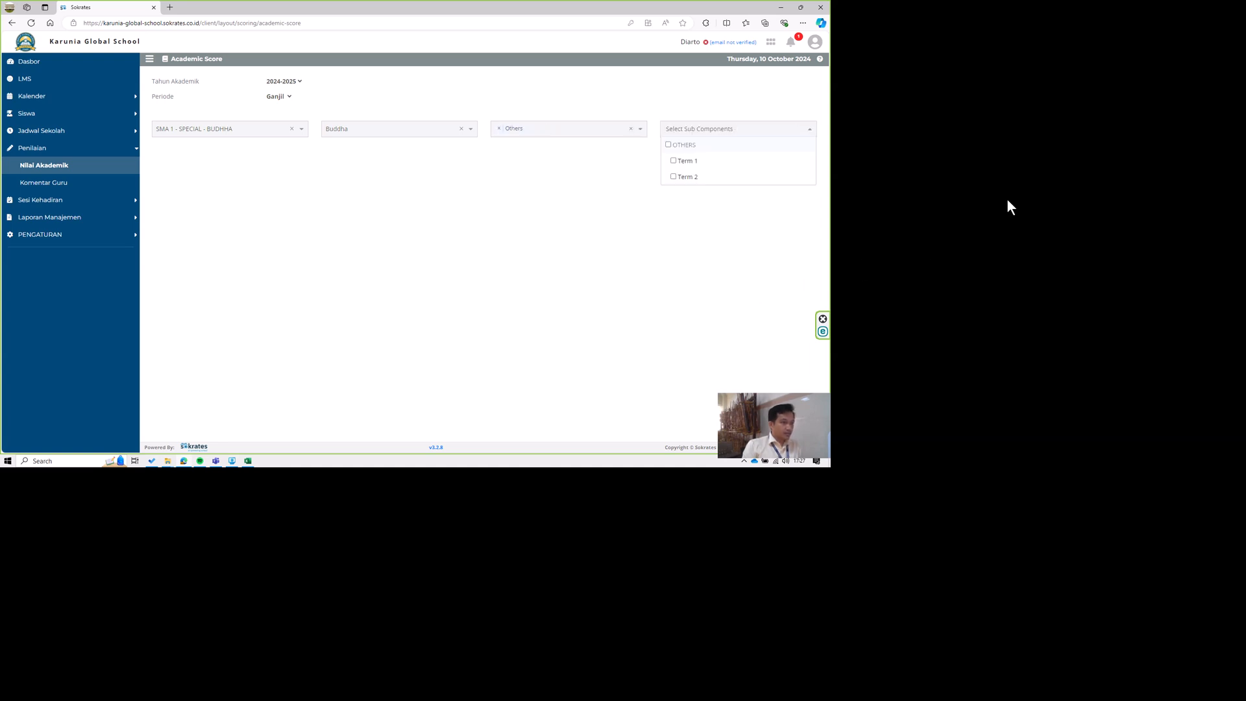
pyautogui.click(674, 161)
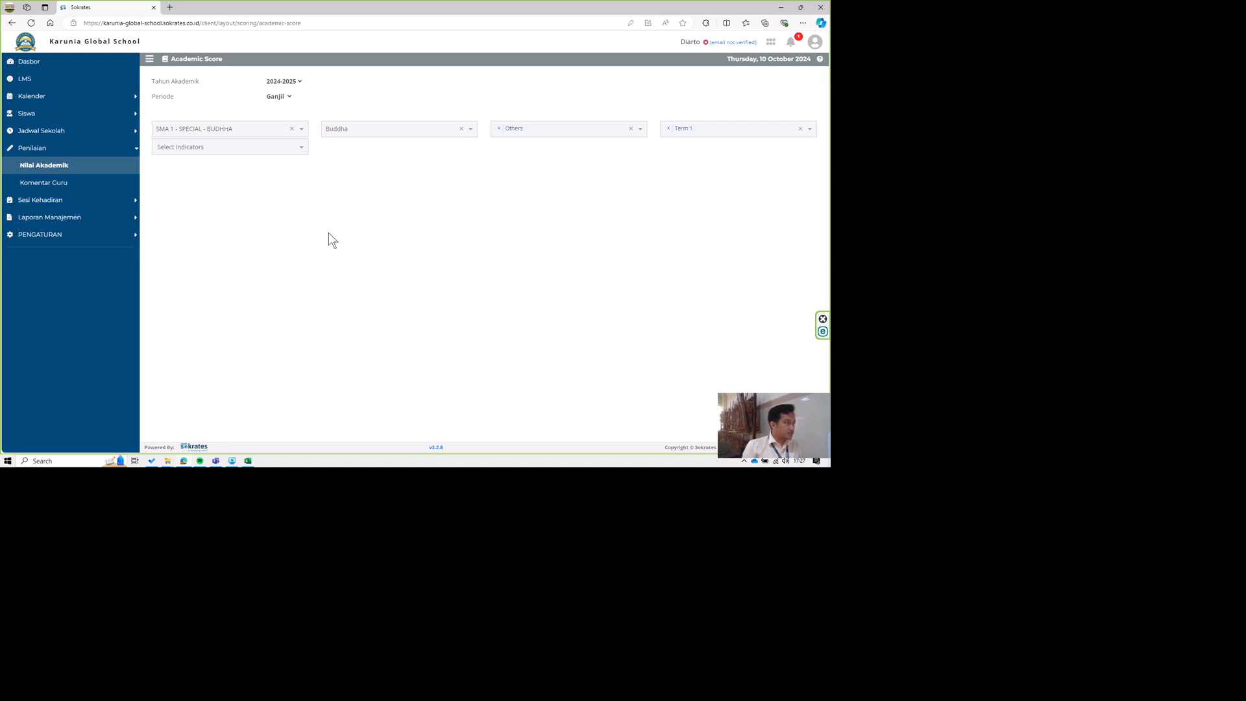
pyautogui.click(220, 148)
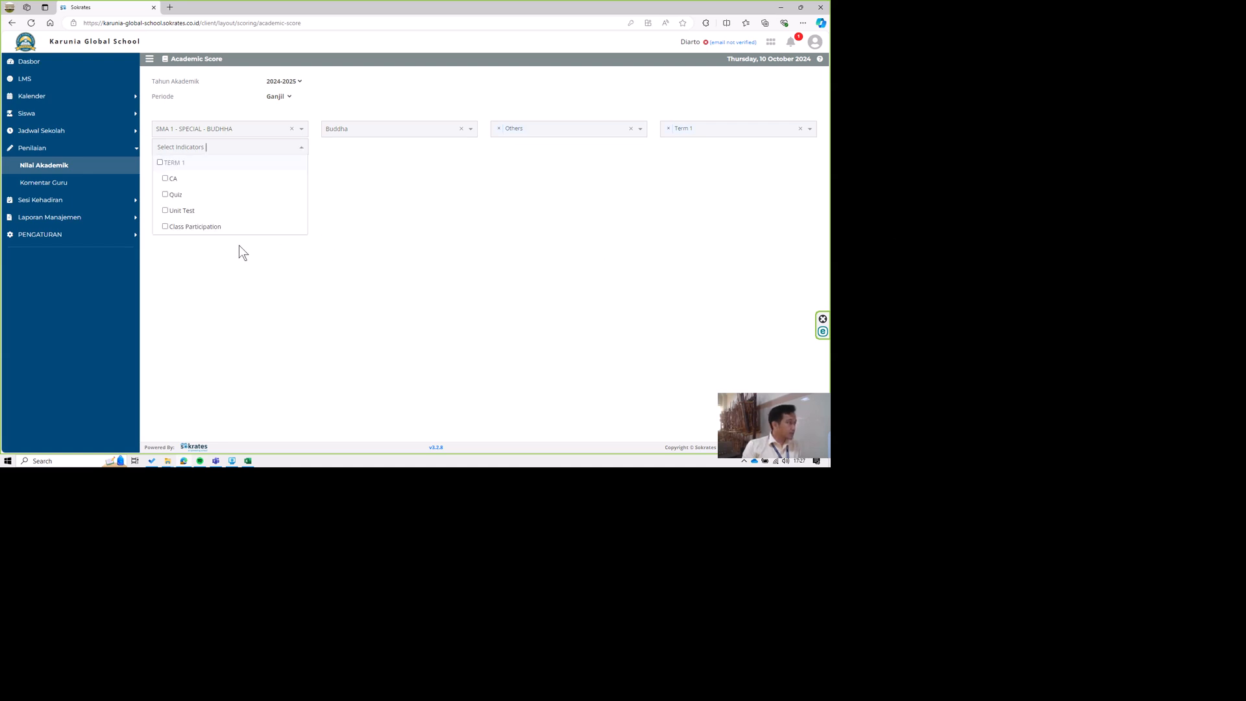
pyautogui.click(161, 163)
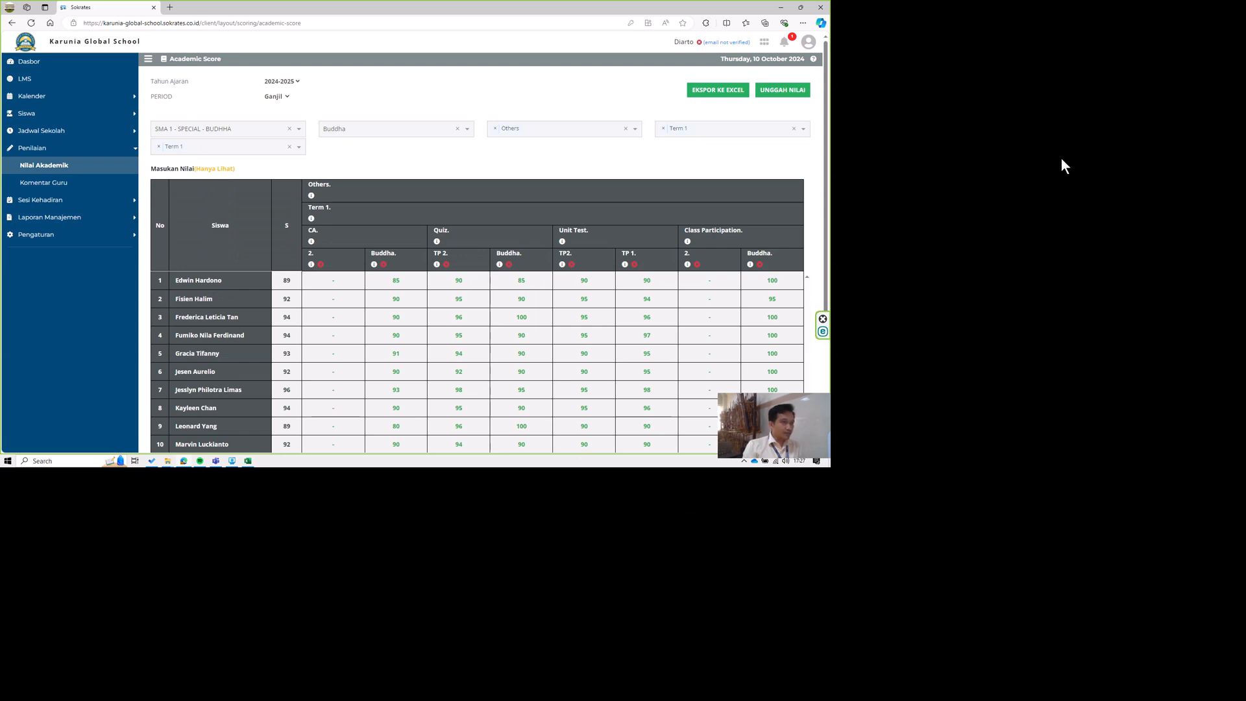
# Export the Term 1 scores to Excel and open the Buddha-BUDHHA-Others workbook from the Downloads folder.
pyautogui.click(714, 91)
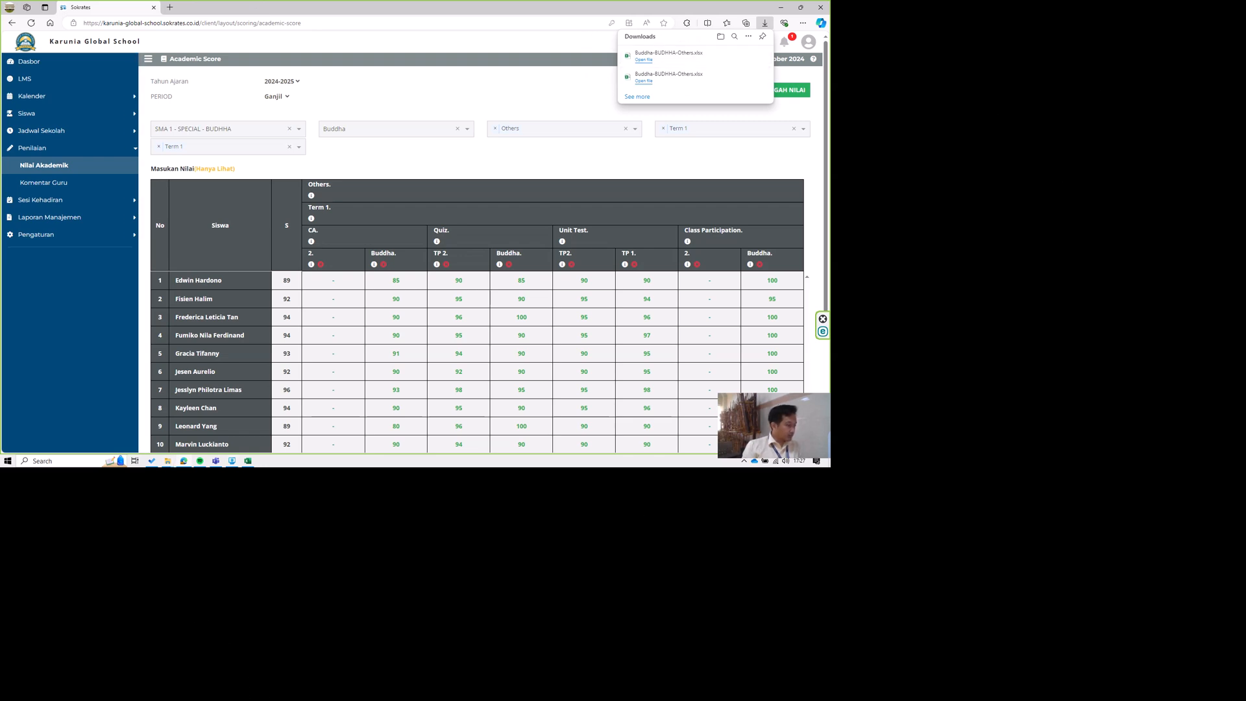
pyautogui.moveTo(253, 697)
pyautogui.click(145, 439)
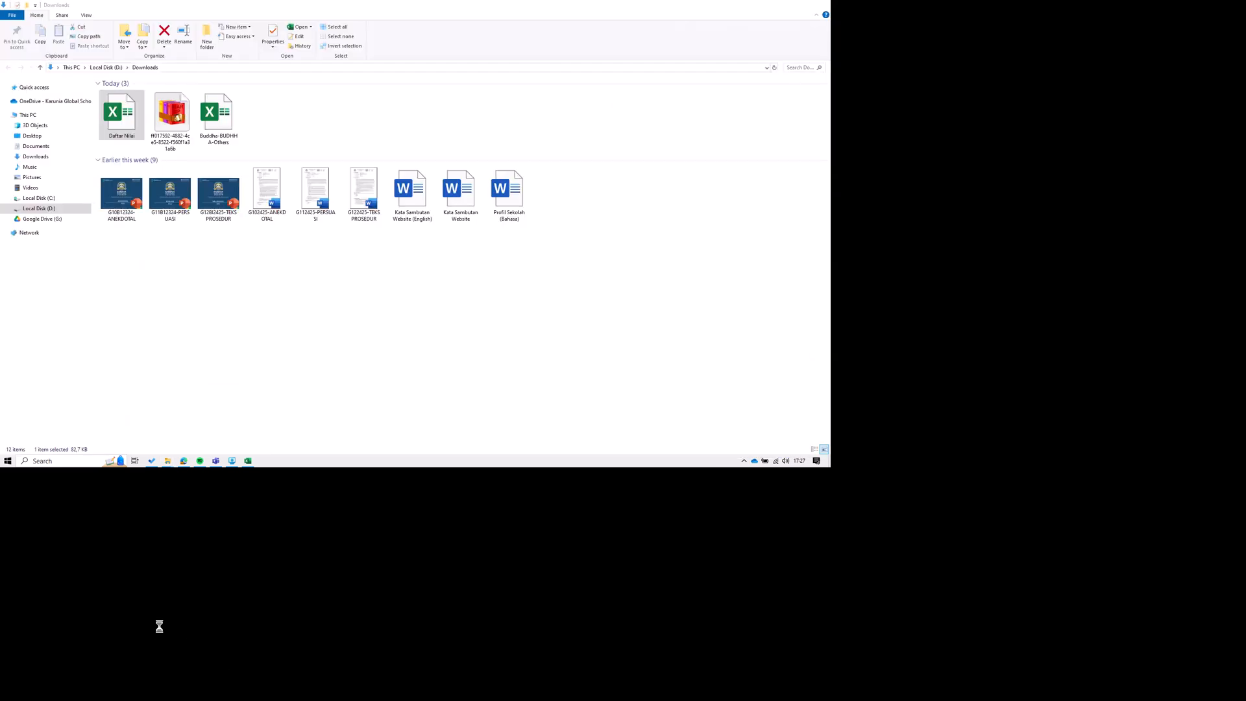
pyautogui.rightClick(316, 411)
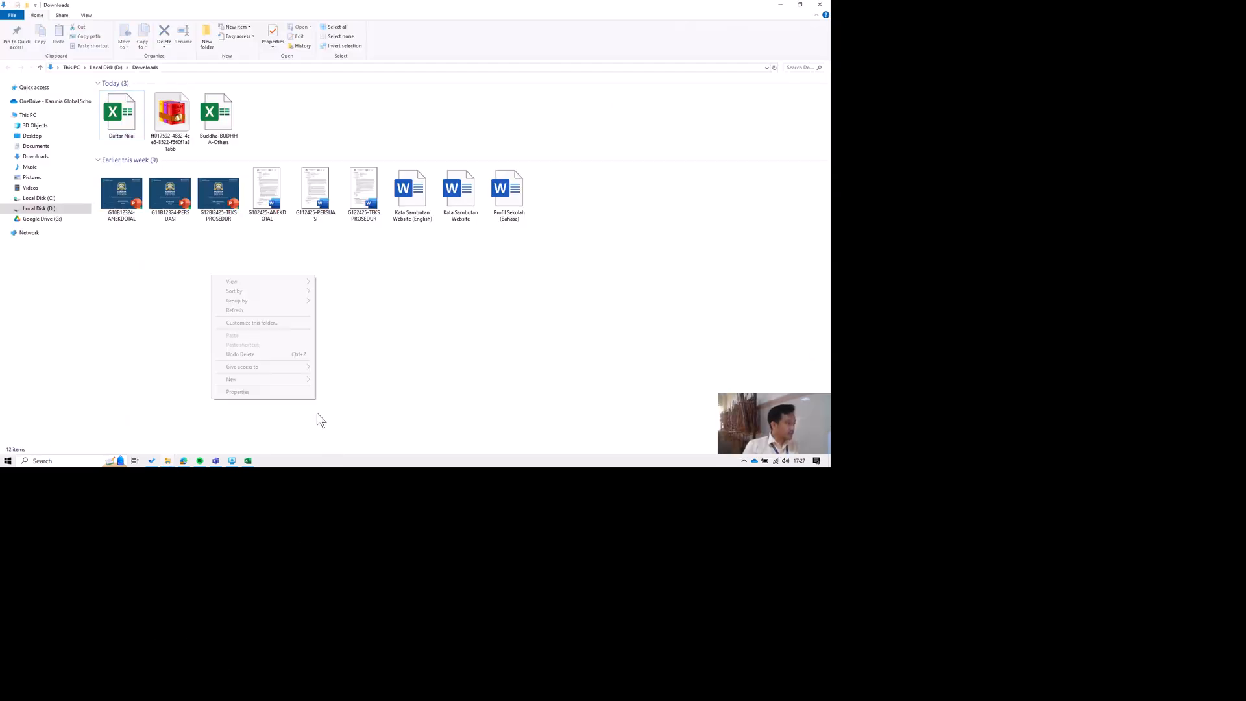
pyautogui.click(360, 468)
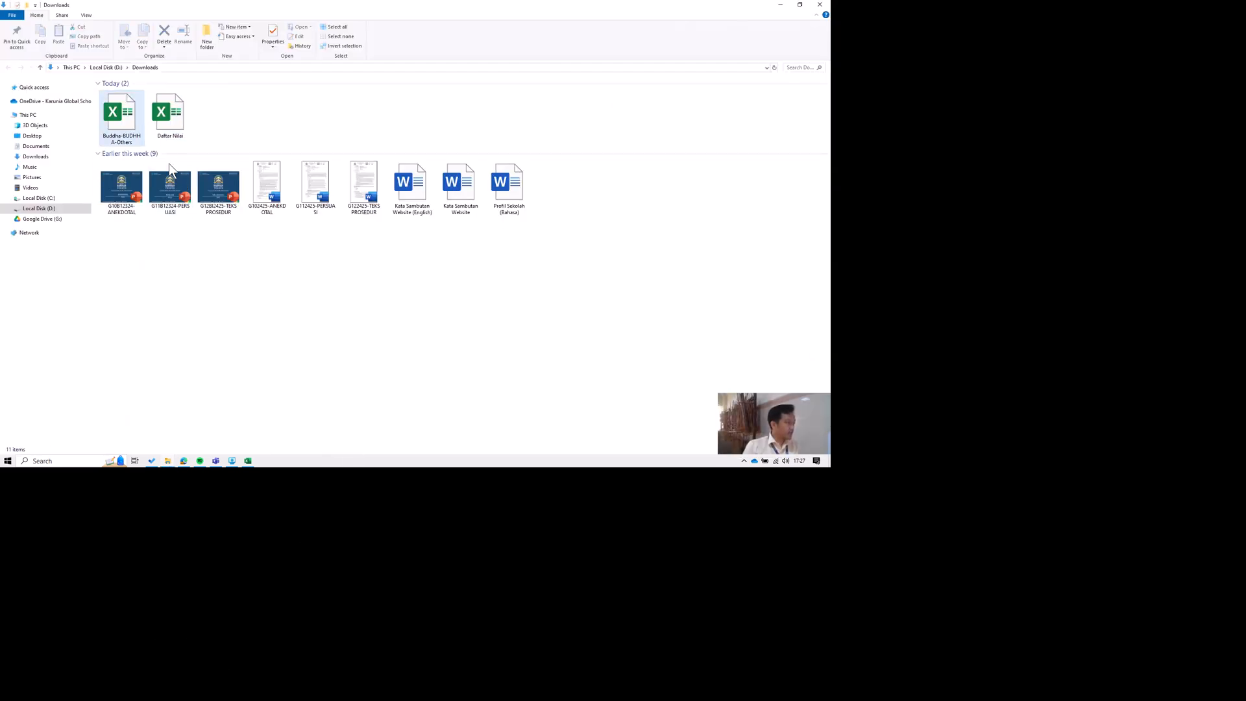
pyautogui.doubleClick(113, 112)
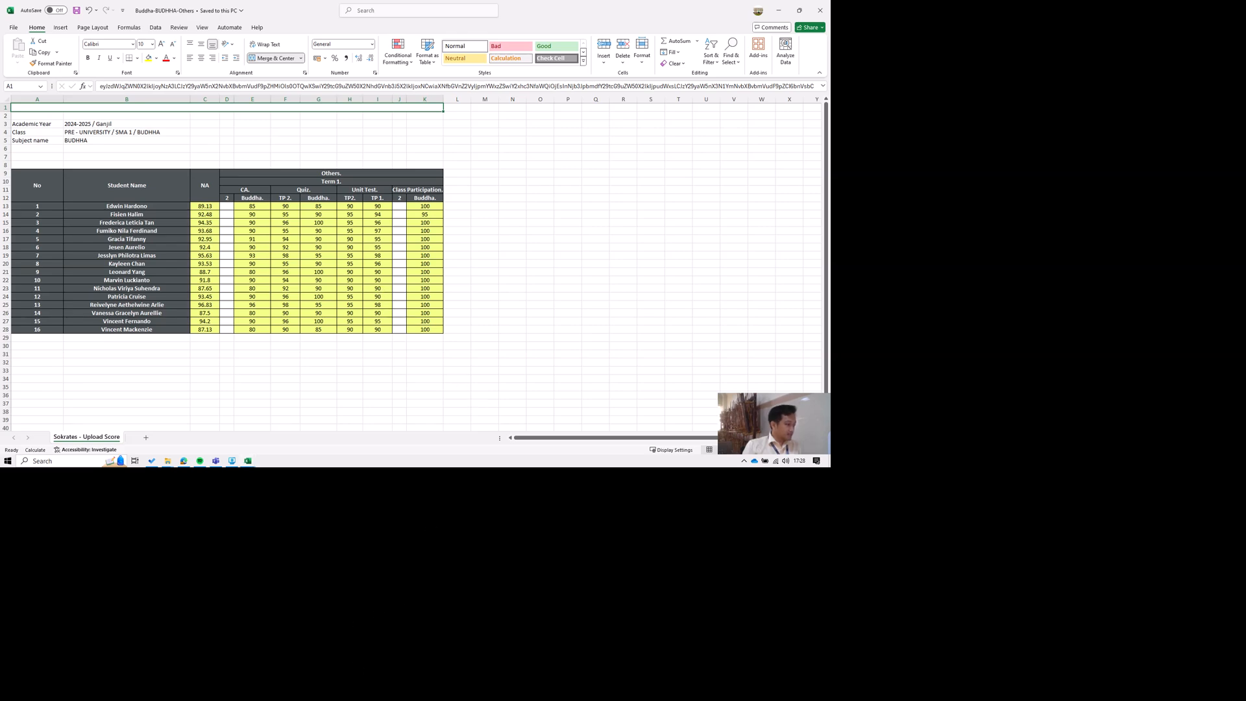
# Switch to the Daftar Nilai workbook and review the Soal latihan, Ulangan and PTS assessment headings in row 13.
pyautogui.moveTo(373, 696)
pyautogui.click(312, 640)
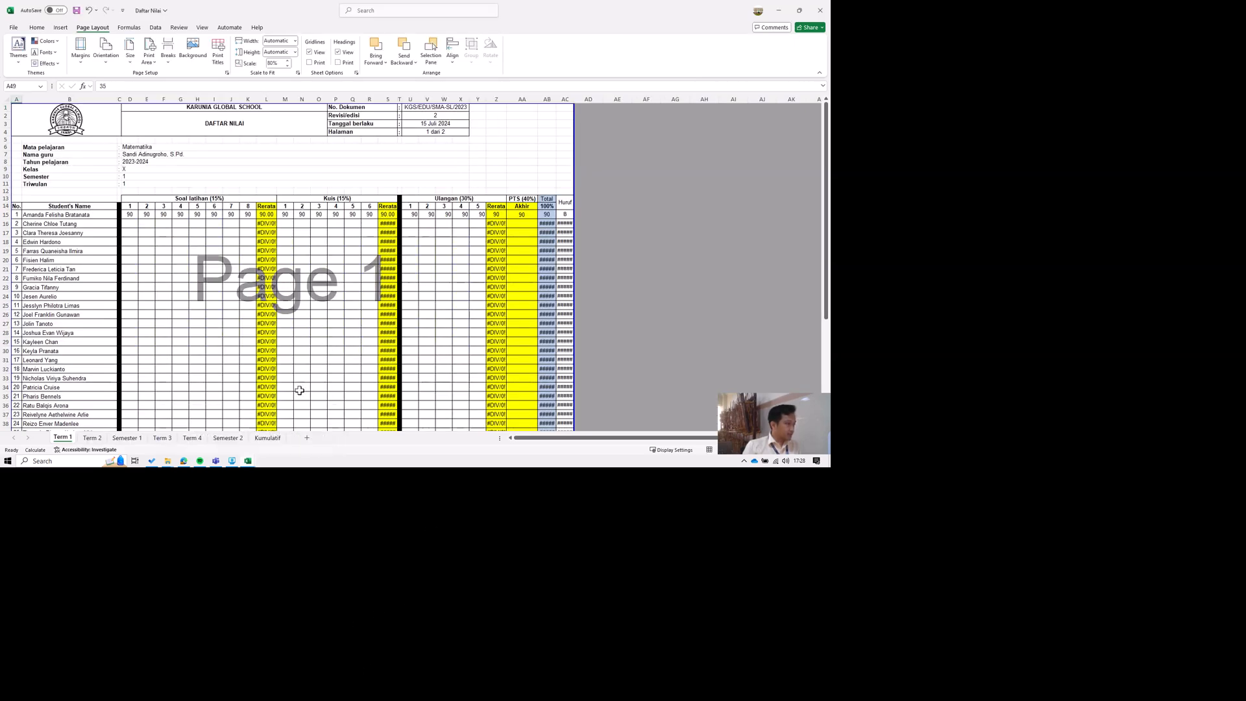
pyautogui.click(245, 295)
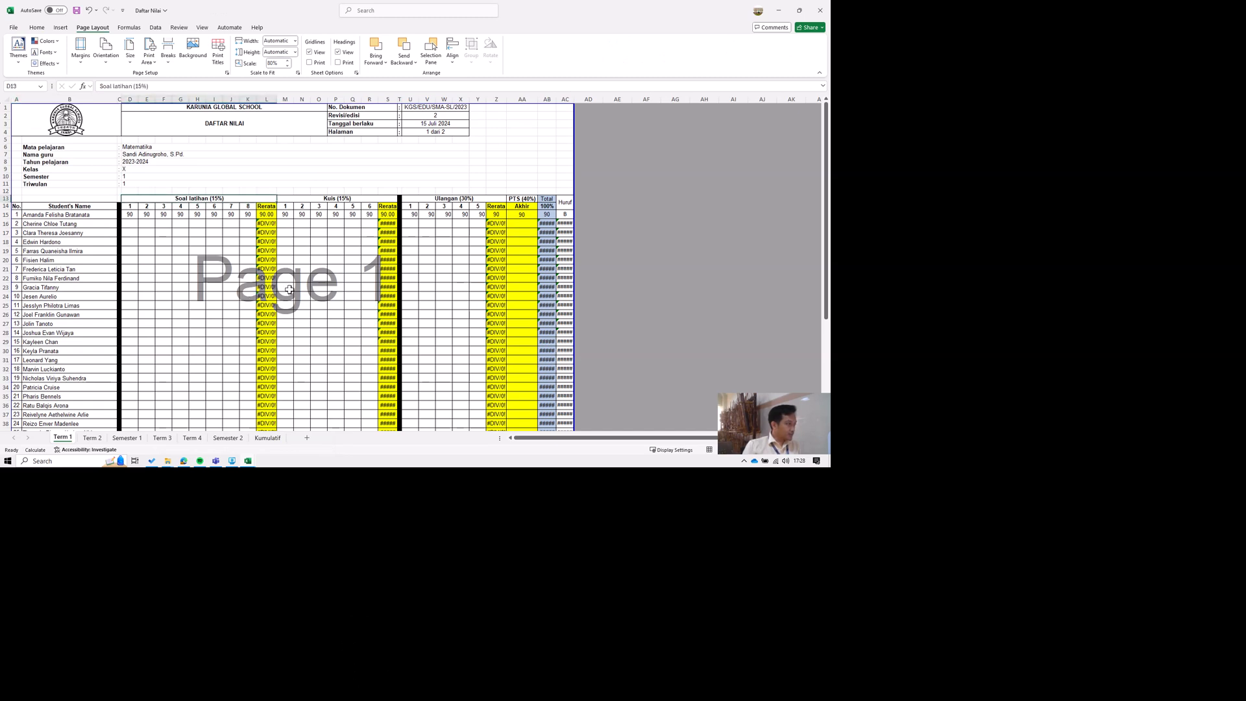
pyautogui.click(512, 301)
pyautogui.click(698, 298)
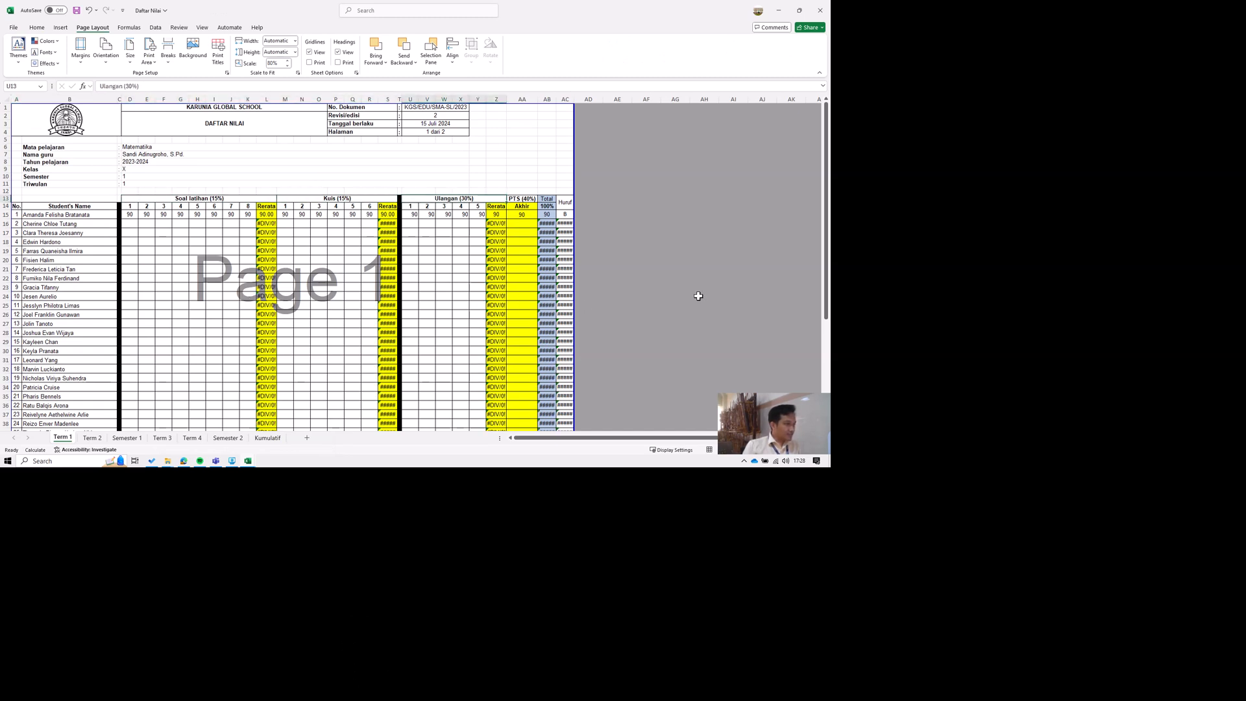
pyautogui.click(775, 297)
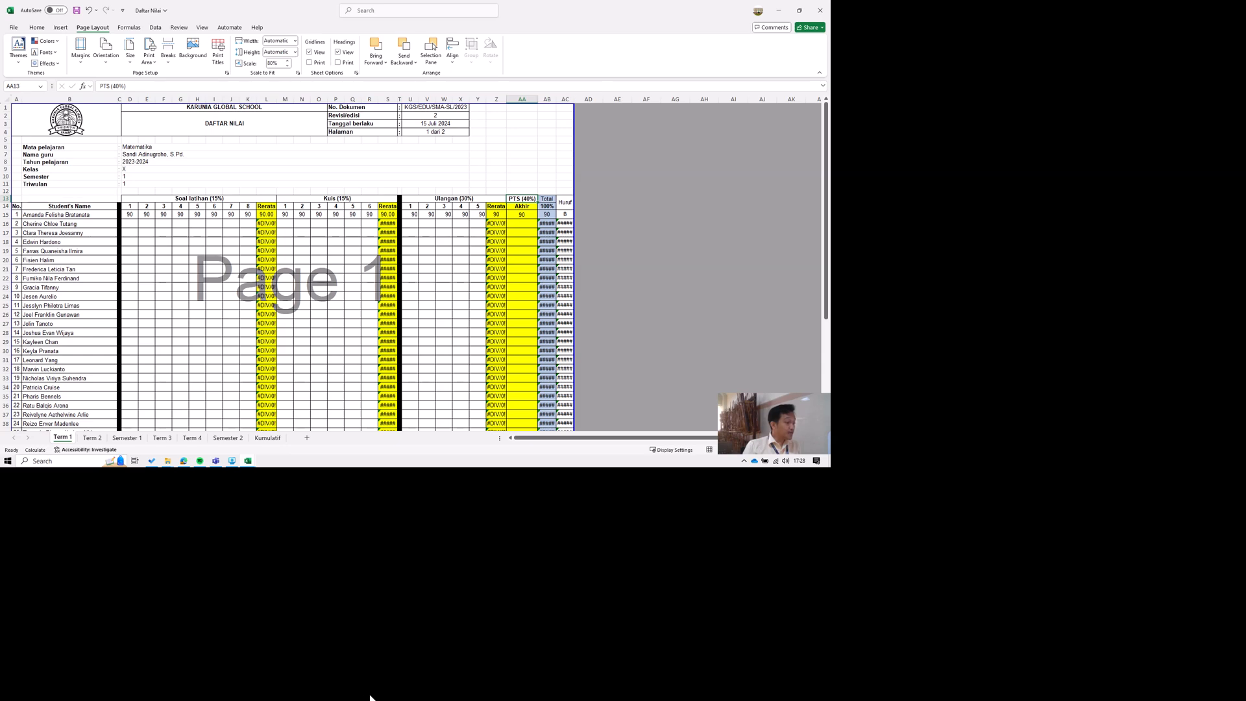
# Return to the Buddha-BUDHHA-Others workbook and compare its Class Participation, Unit Test, Quiz and CA headings and student name column.
pyautogui.moveTo(375, 697)
pyautogui.click(430, 655)
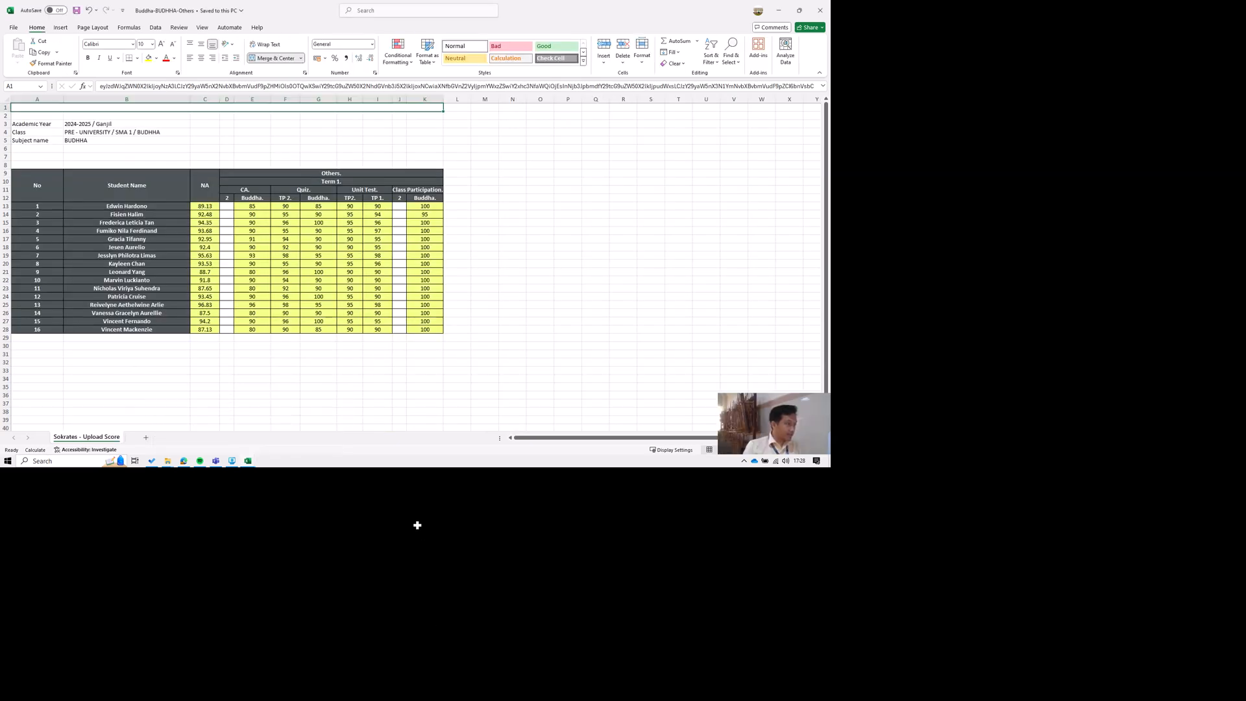
pyautogui.click(611, 283)
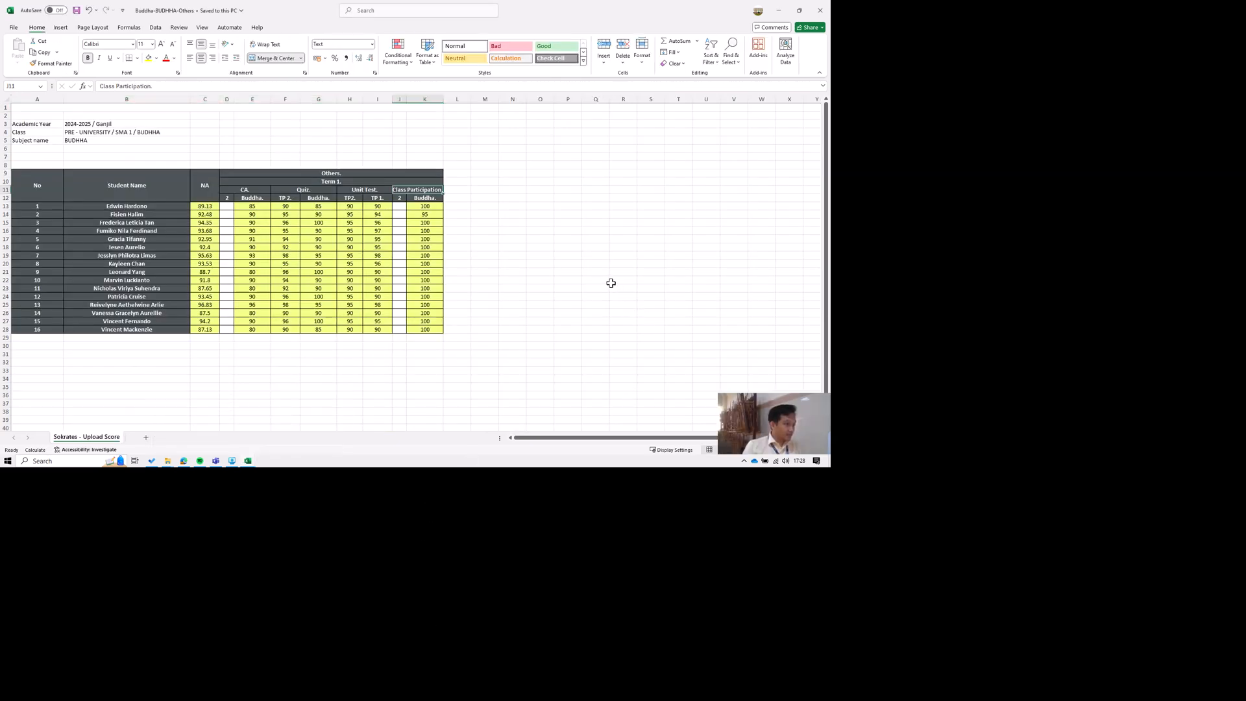
pyautogui.press('Left')
pyautogui.press('Left')
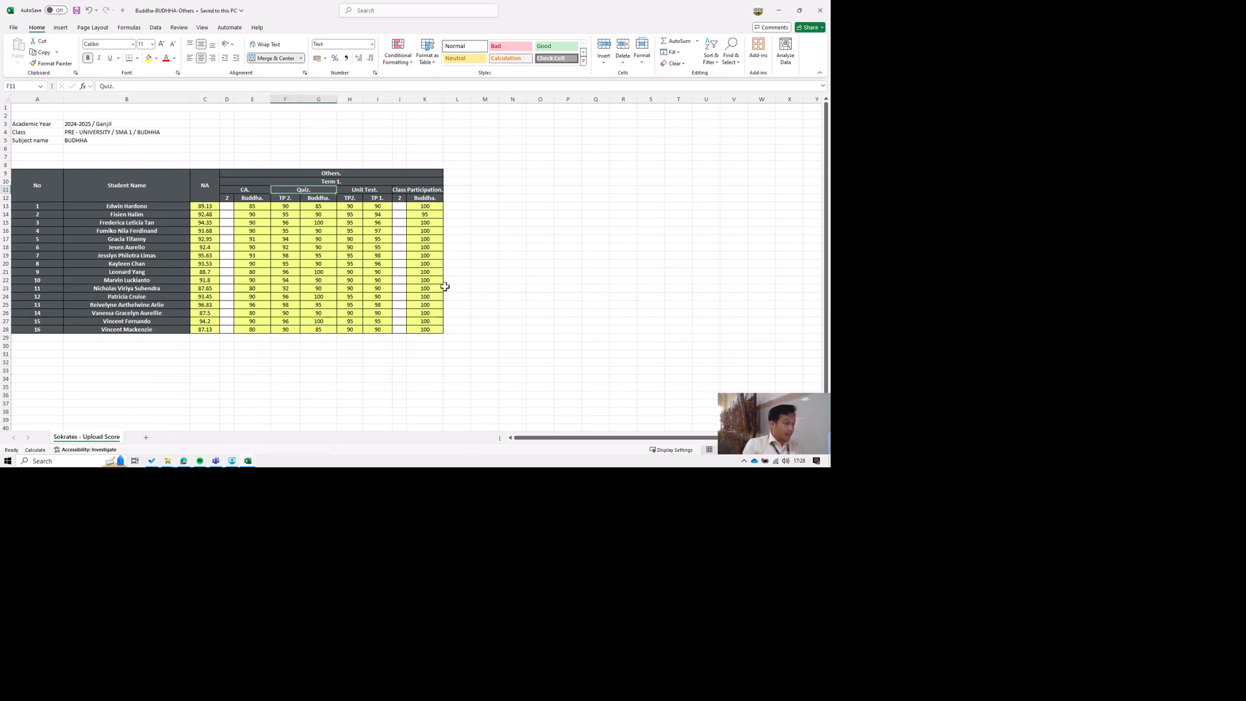
pyautogui.press('Right')
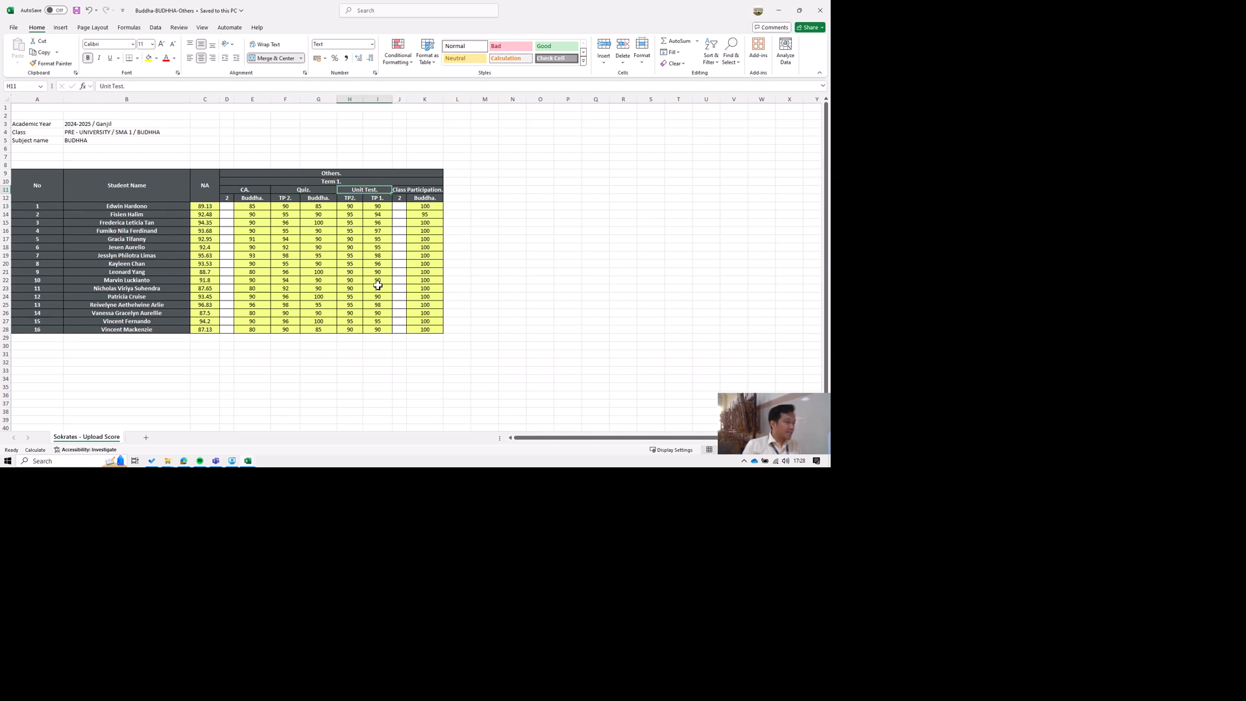
pyautogui.press('Left')
pyautogui.press('Left')
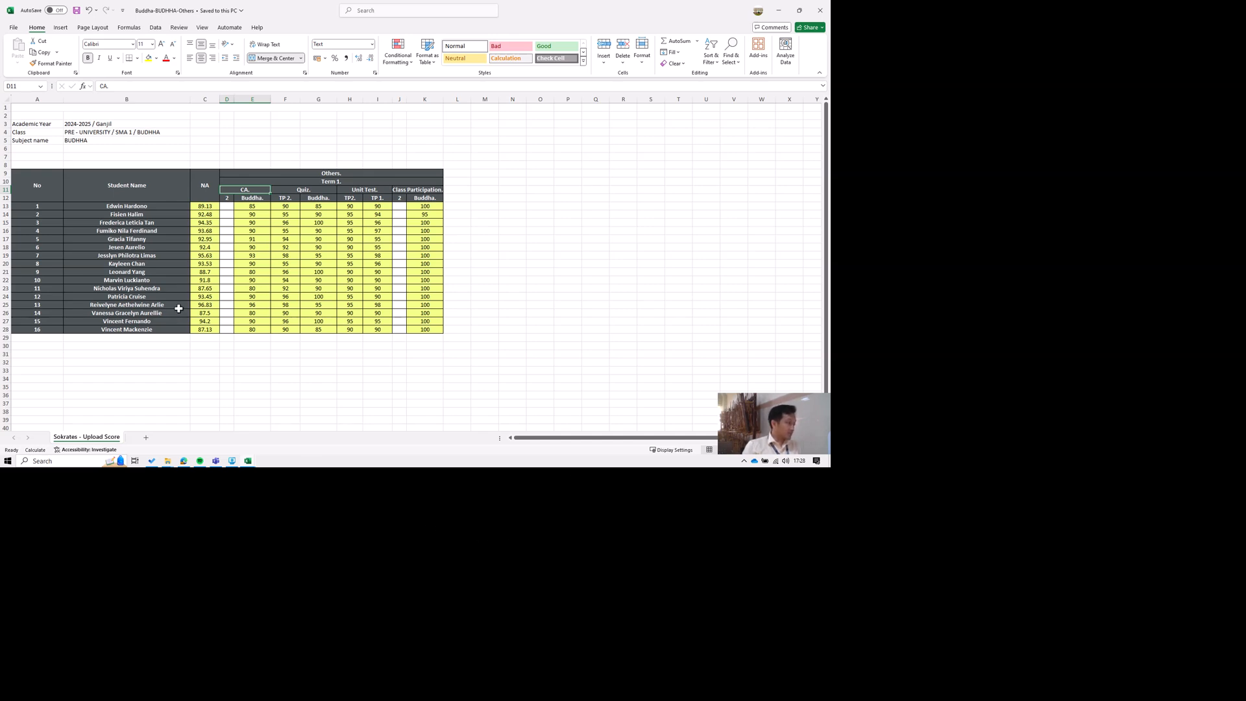
pyautogui.click(119, 206)
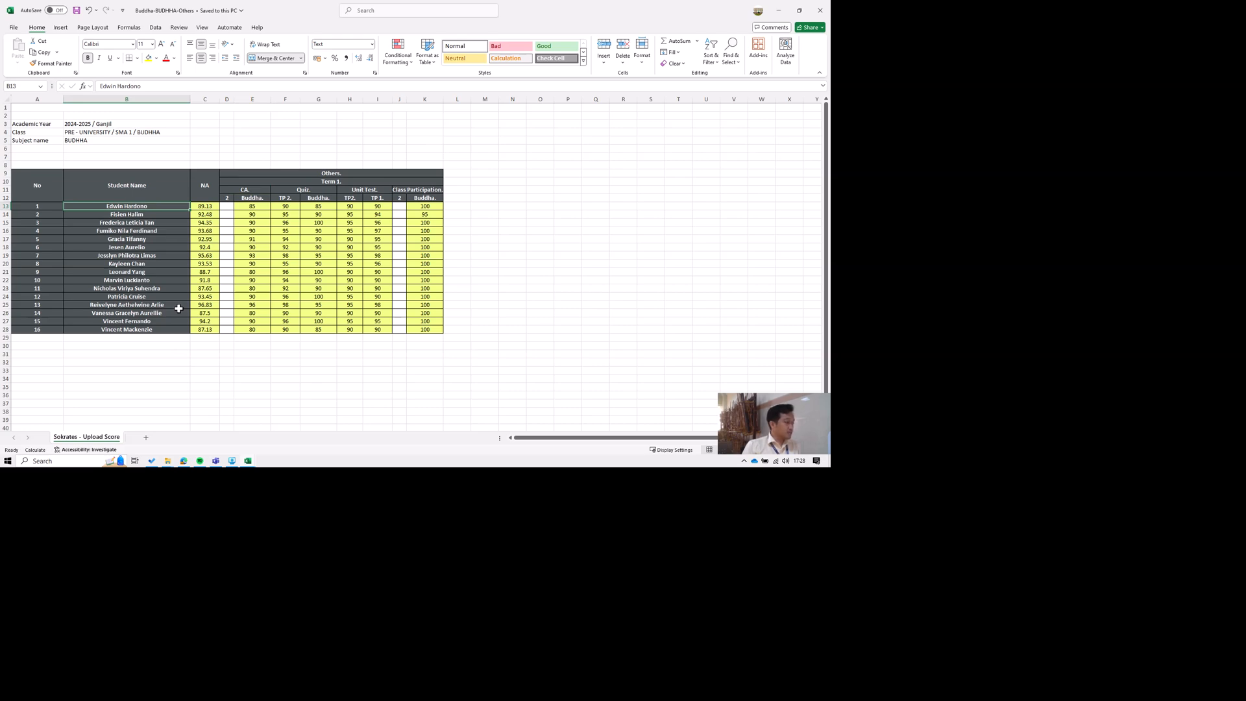
# Clear the existing student names from B15:B43 on the Term 1 sheet of the Daftar Nilai workbook.
pyautogui.click(248, 461)
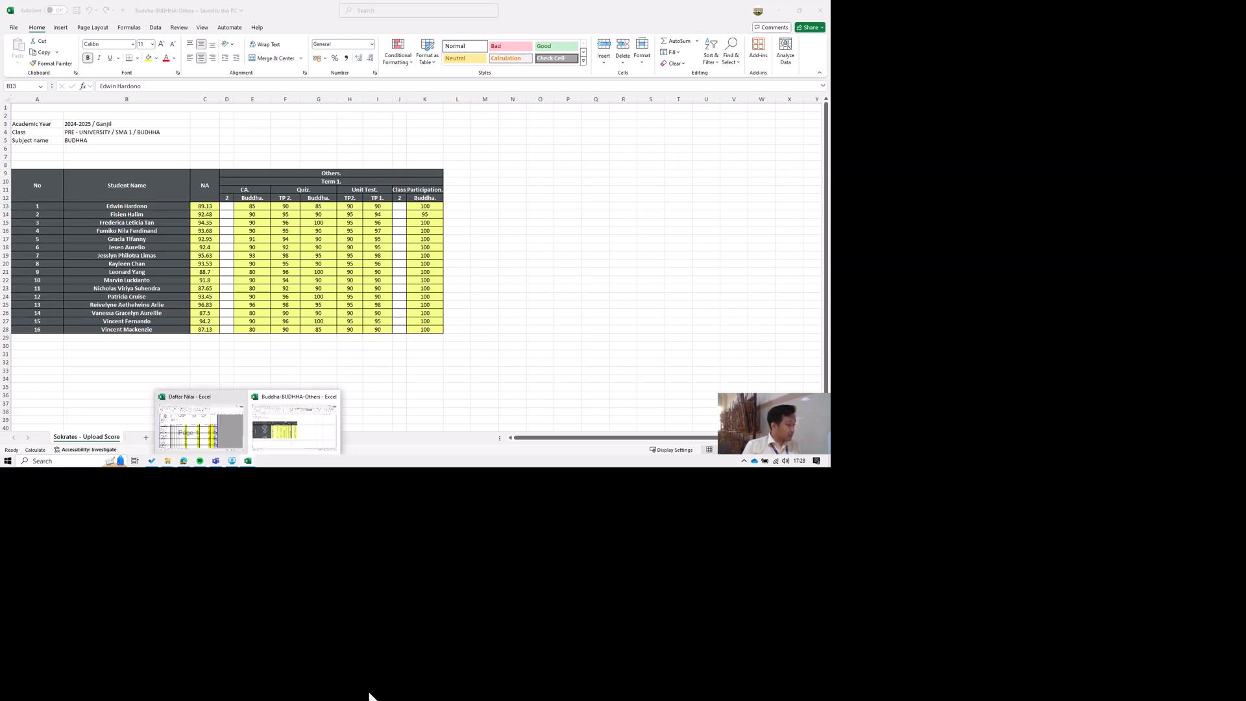
pyautogui.click(203, 426)
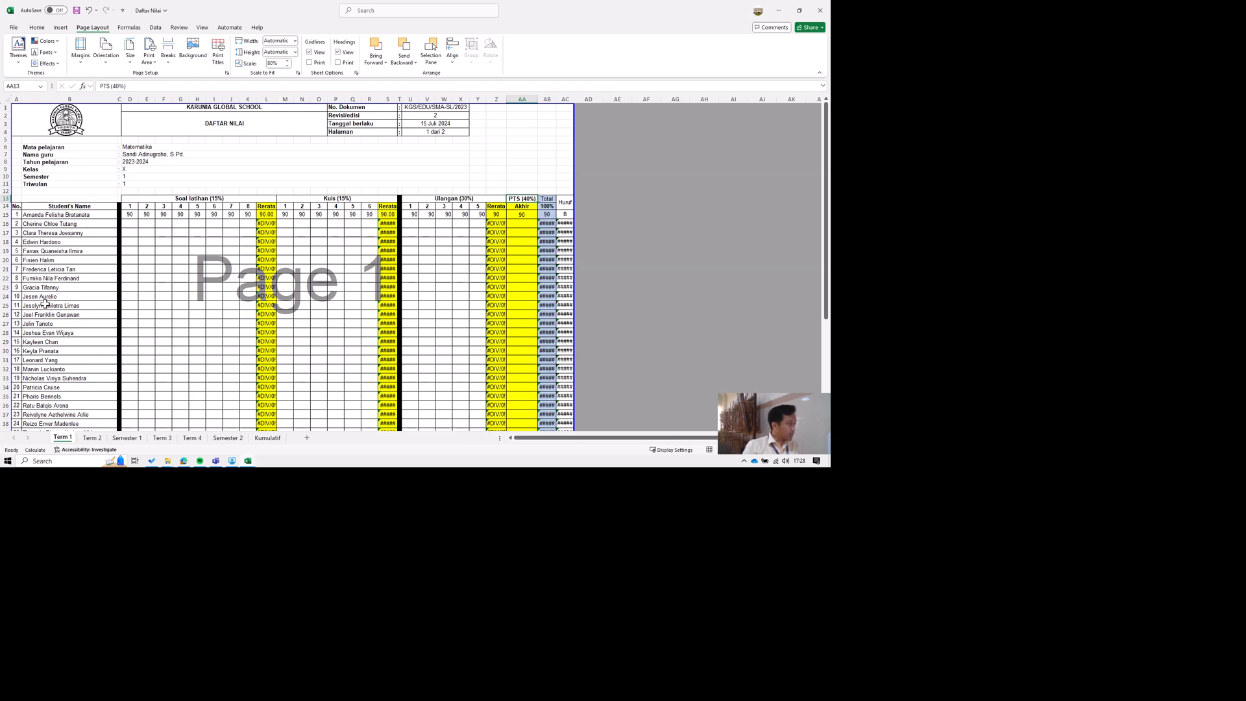
pyautogui.click(35, 213)
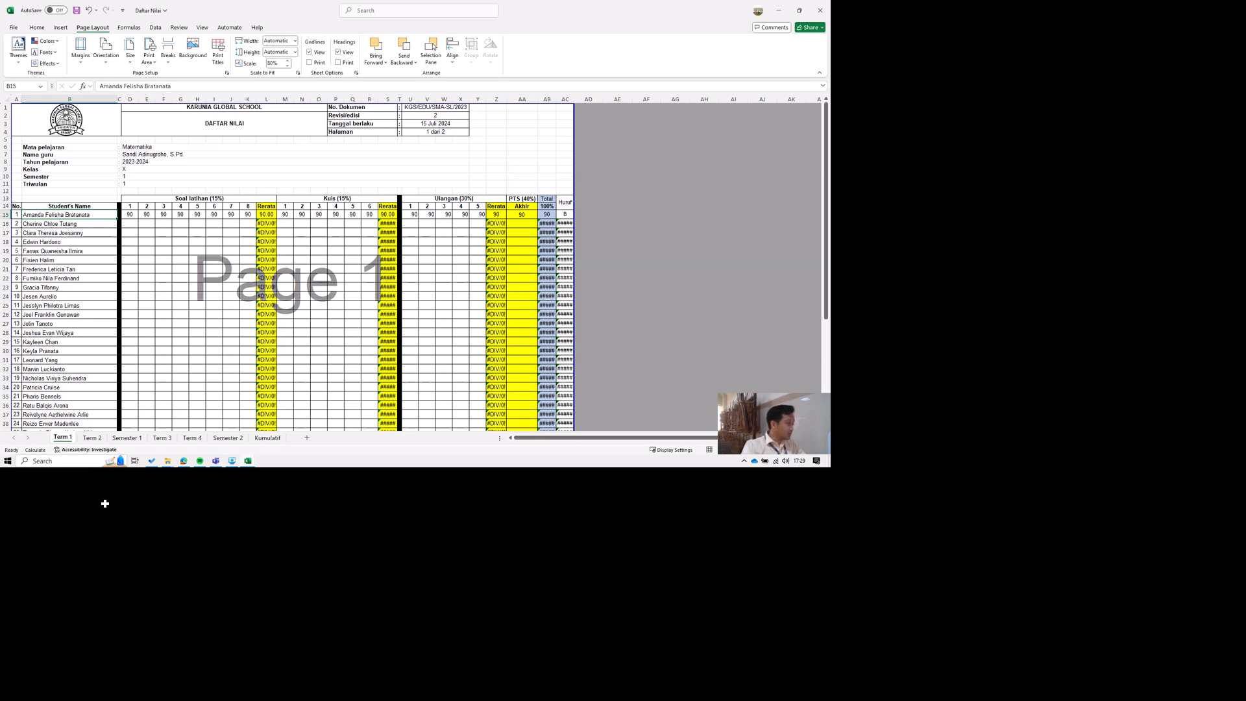
pyautogui.moveTo(69, 214); pyautogui.dragTo(70, 422)
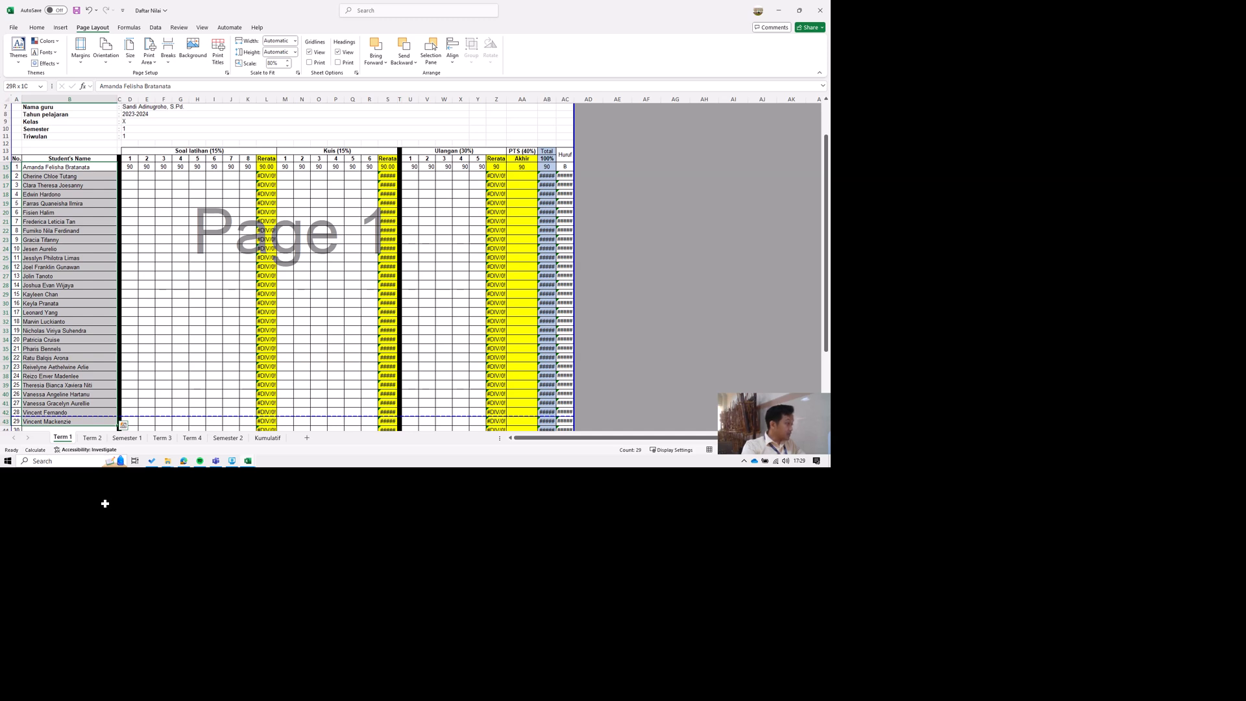
pyautogui.press('Delete')
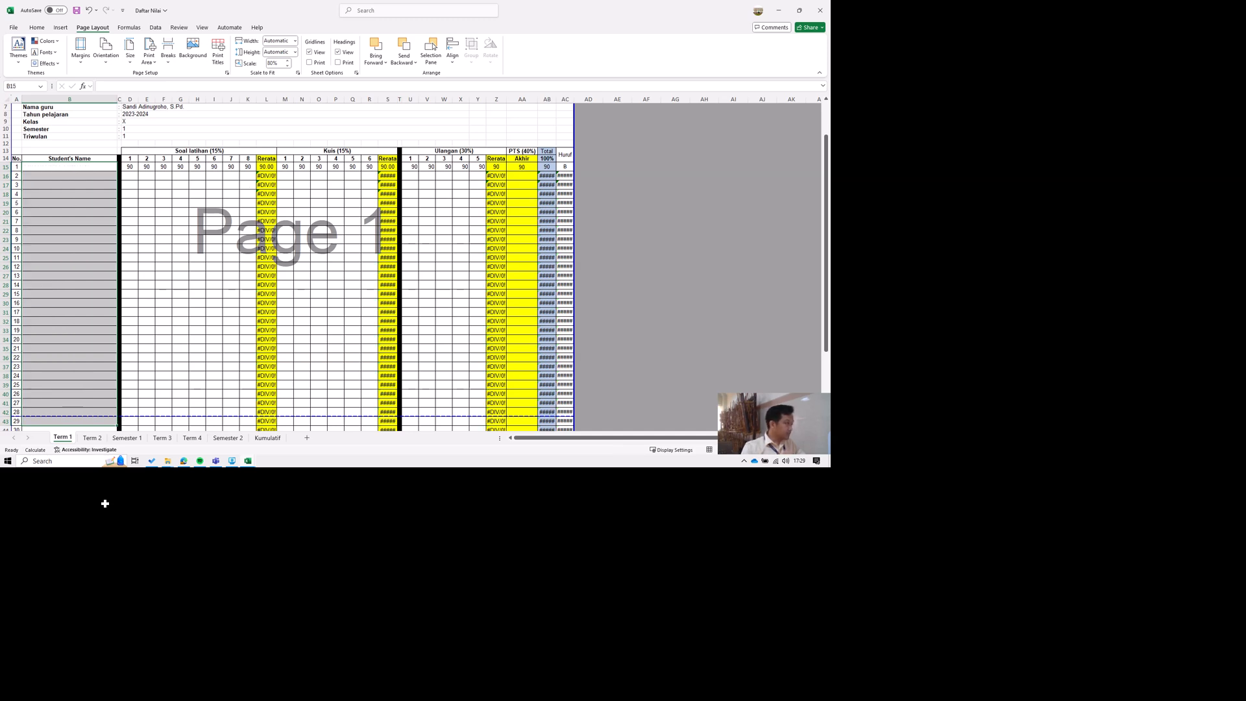
# Copy the student names in B13:B28 of the Buddha-BUDHHA-Others workbook into the Daftar Nilai Term 1 sheet starting at B15.
pyautogui.click(382, 694)
pyautogui.click(434, 636)
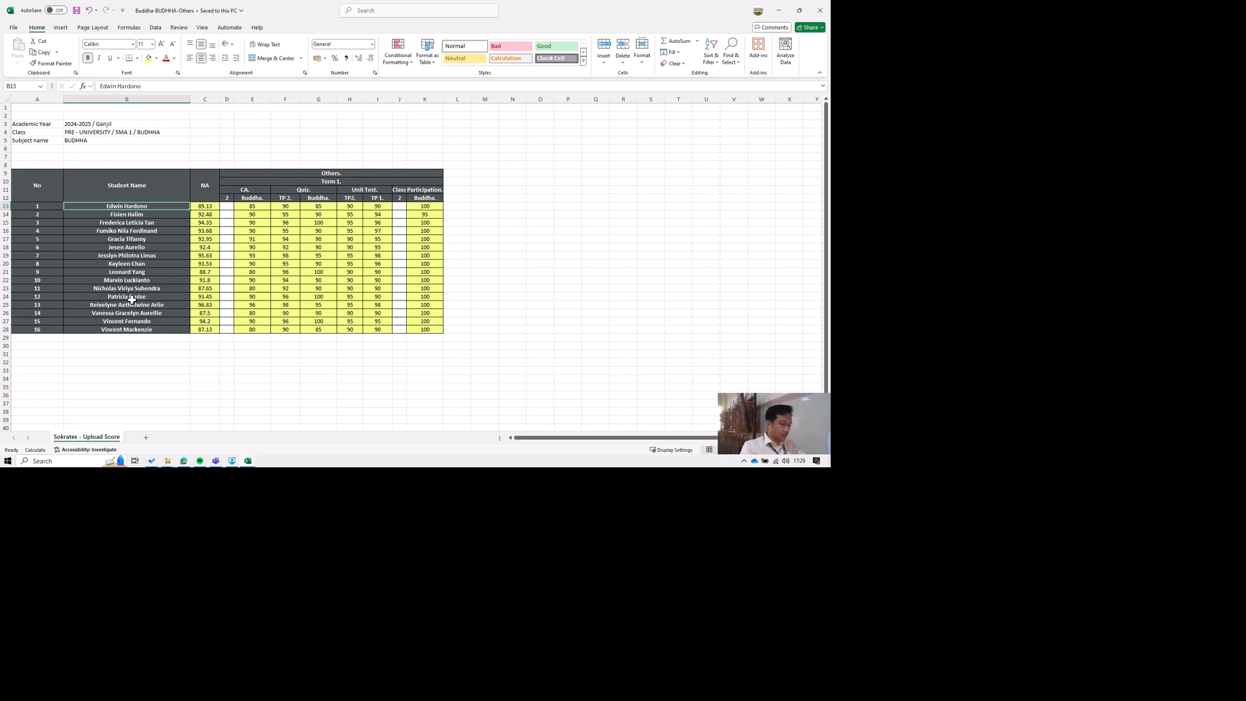
pyautogui.hotkey('ctrl', 'shift', 'Down')
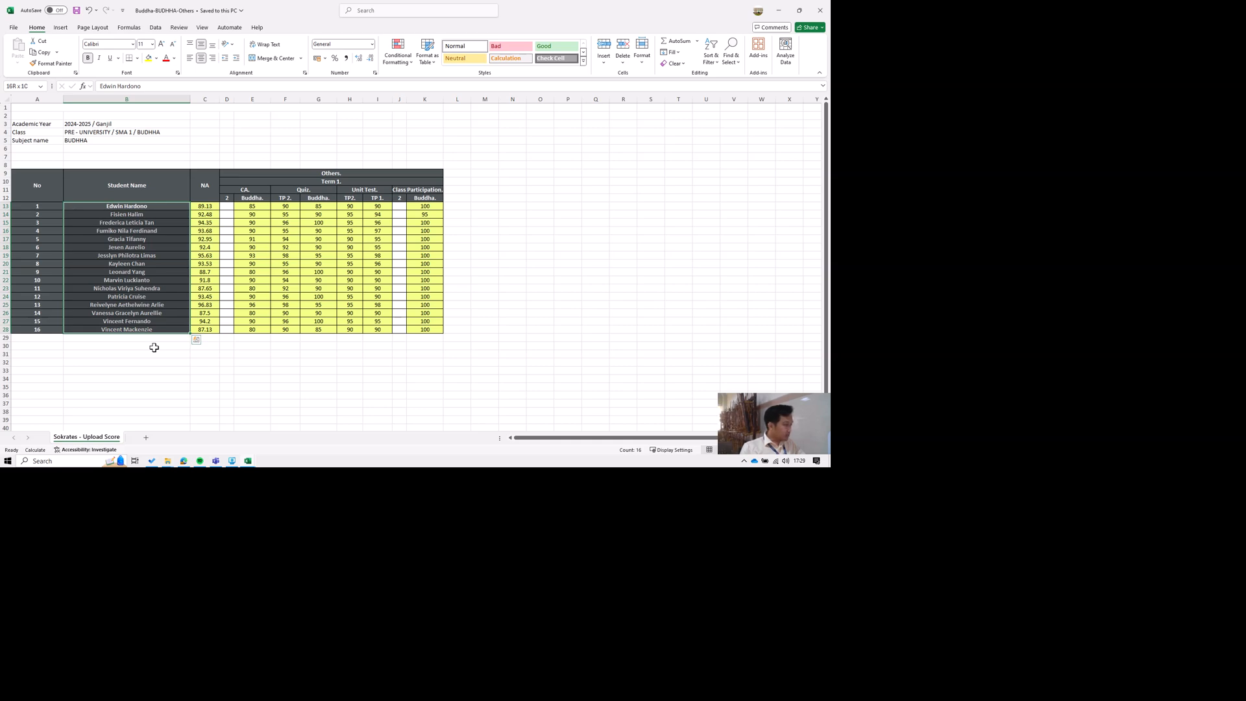
pyautogui.hotkey('ctrl', 'c')
pyautogui.moveTo(380, 694)
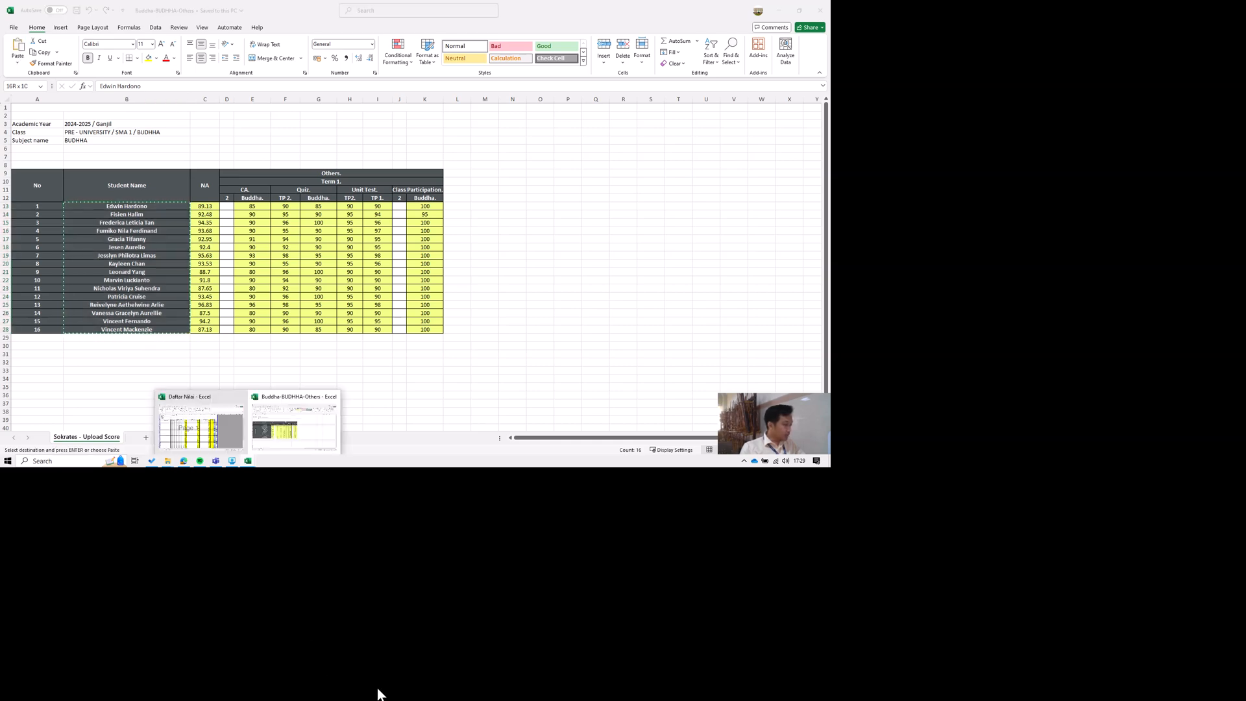
pyautogui.click(305, 643)
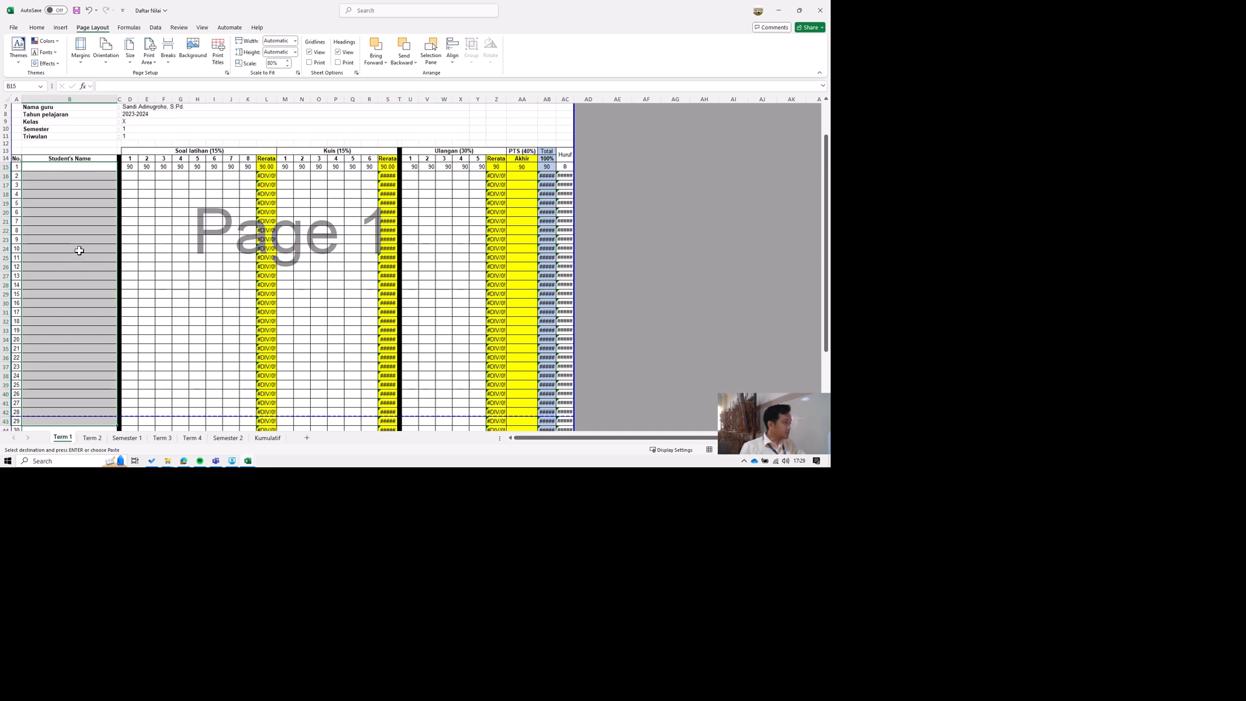
pyautogui.hotkey('ctrl', 'v')
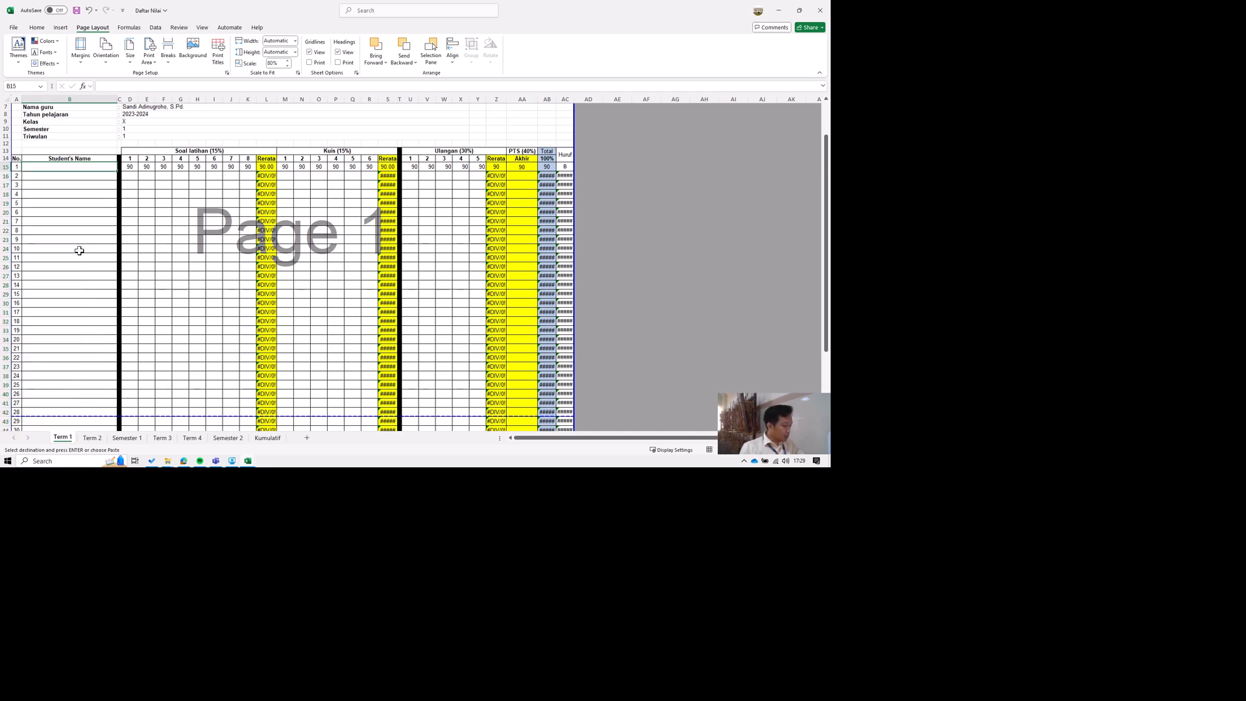
pyautogui.hotkey('ctrl', 'v')
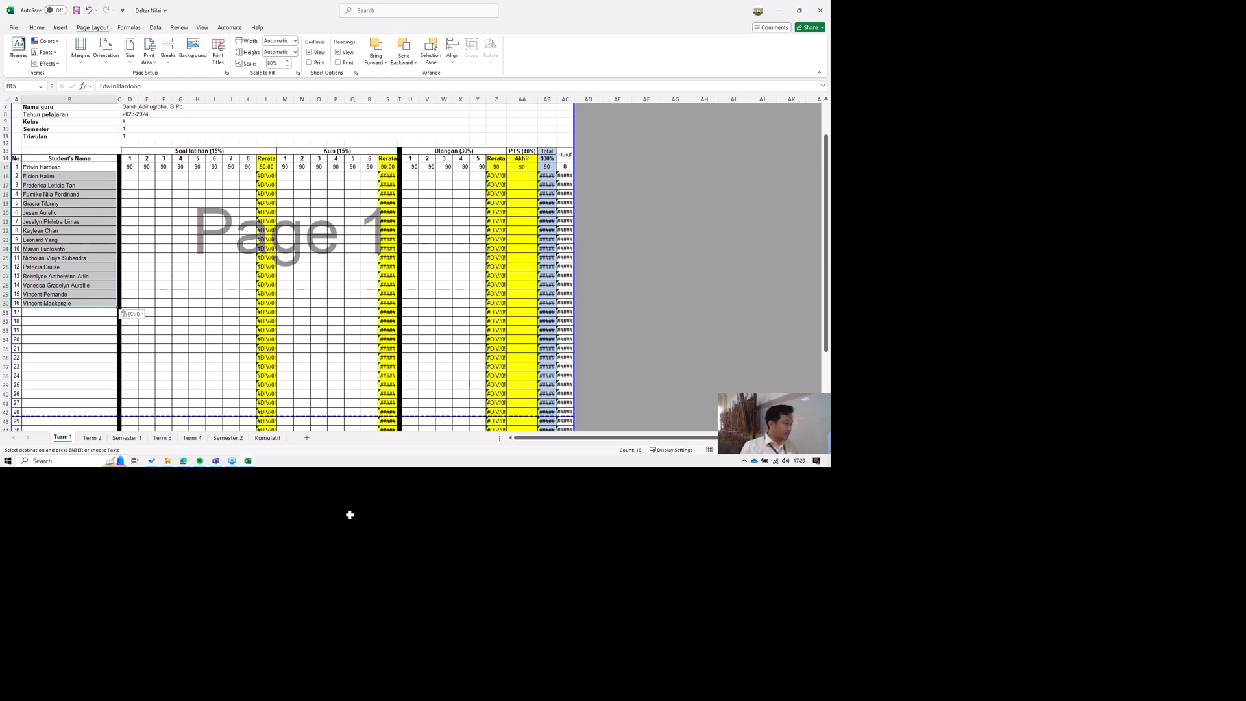
# Check the Soal latihan heading in Daftar Nilai, then copy the Class Participation scores in K13:K28 of the Buddha-BUDHHA-Others workbook.
pyautogui.moveTo(249, 462)
pyautogui.click(271, 431)
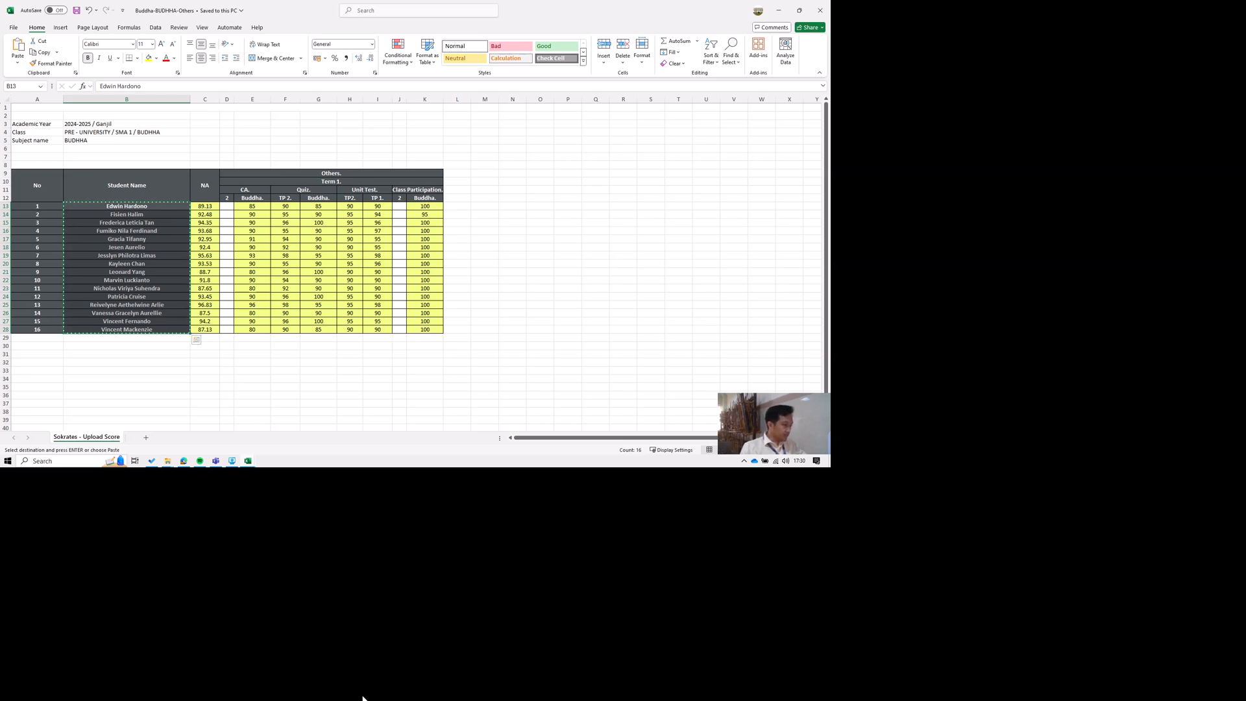
pyautogui.moveTo(373, 693)
pyautogui.click(316, 651)
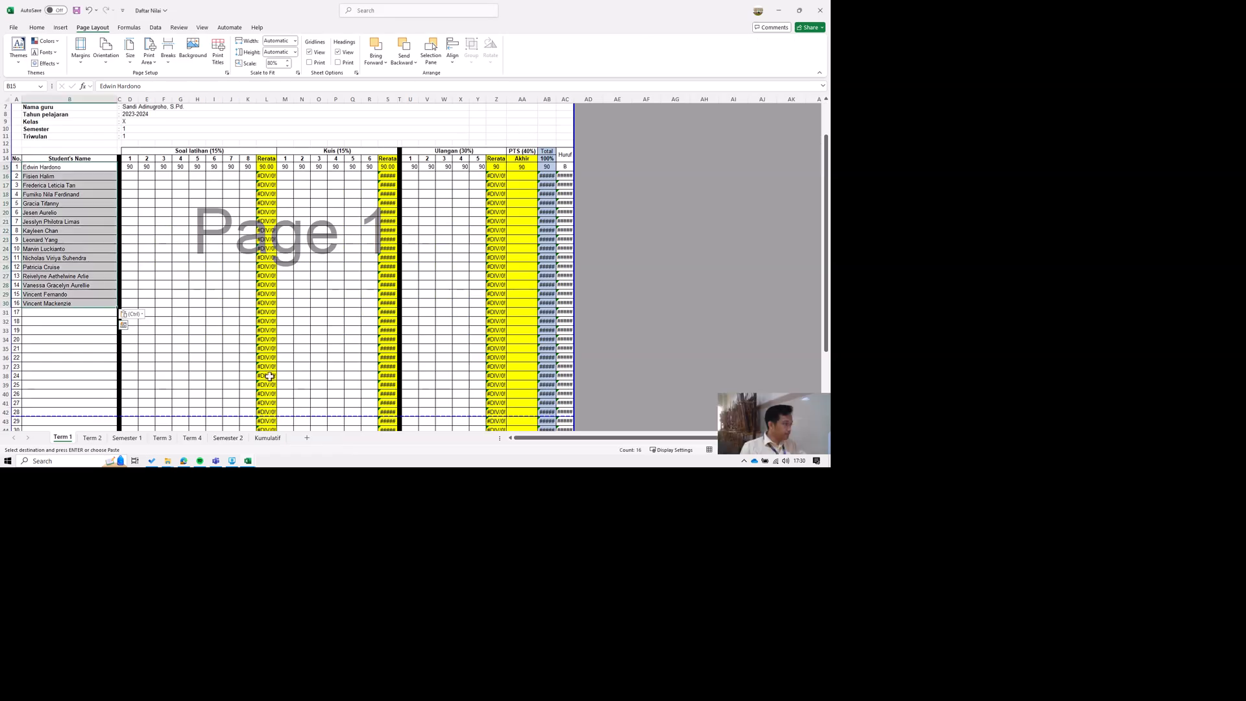
pyautogui.click(288, 223)
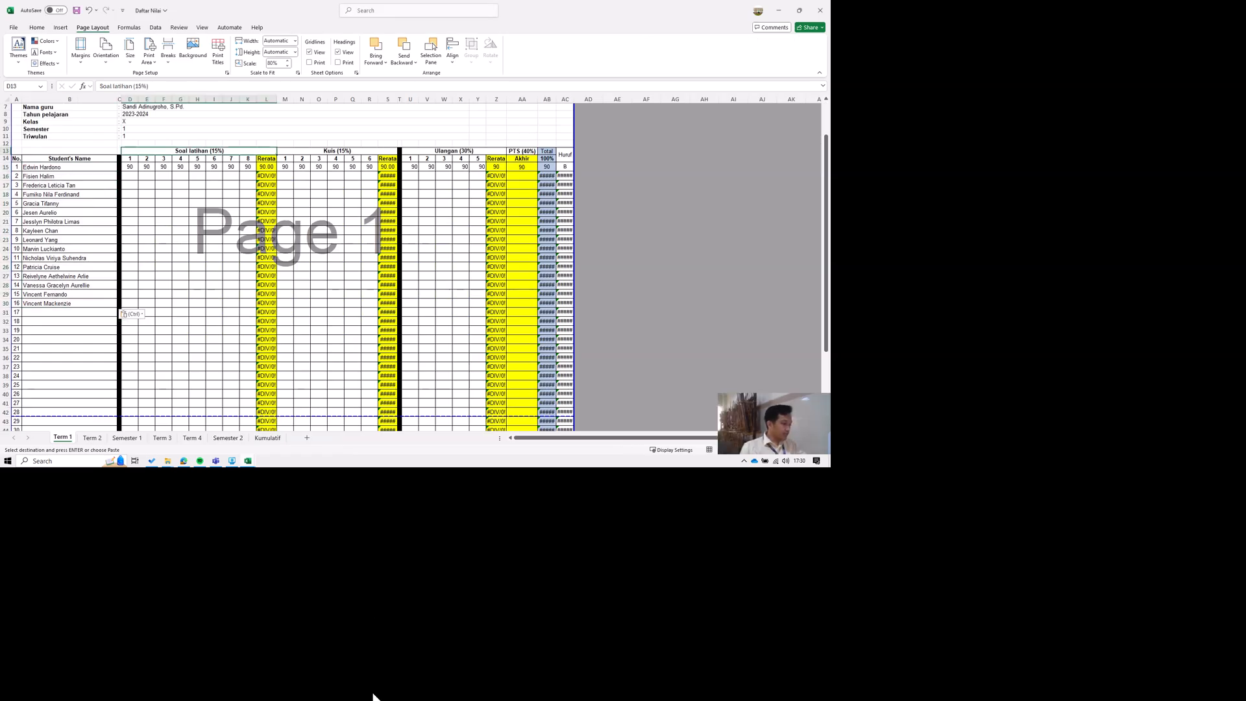
pyautogui.moveTo(373, 697)
pyautogui.click(423, 655)
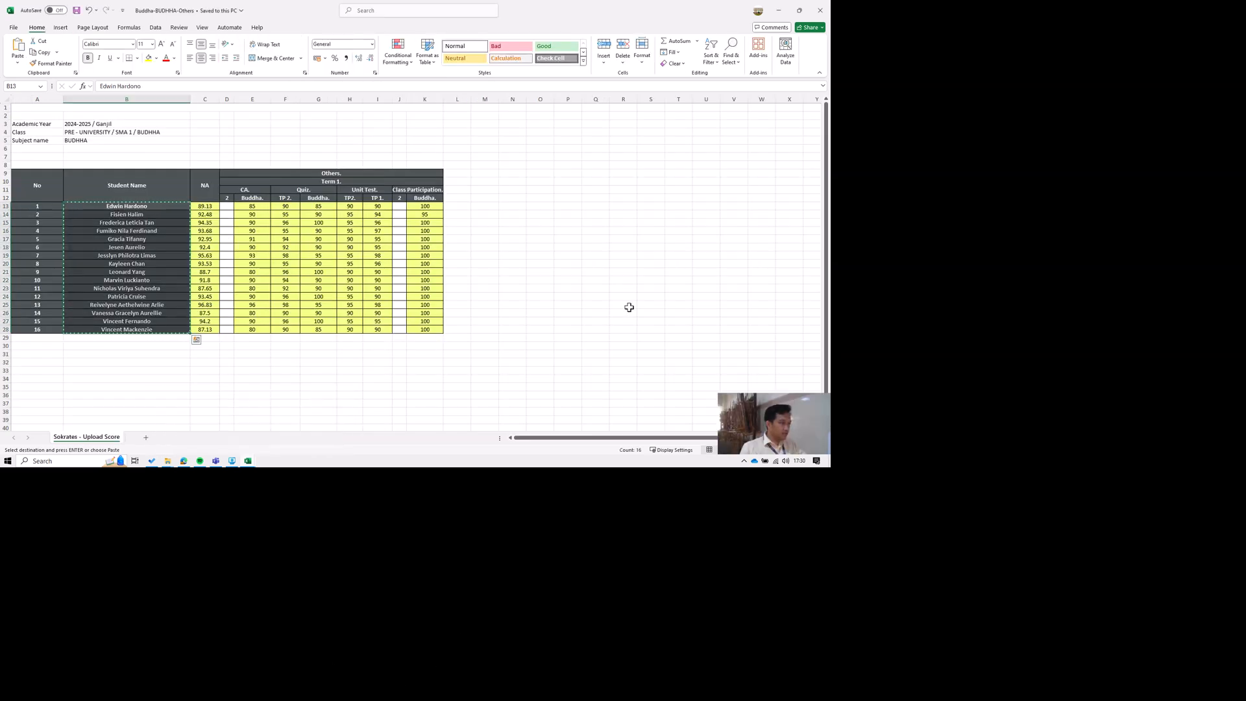
pyautogui.moveTo(636, 305); pyautogui.dragTo(649, 495)
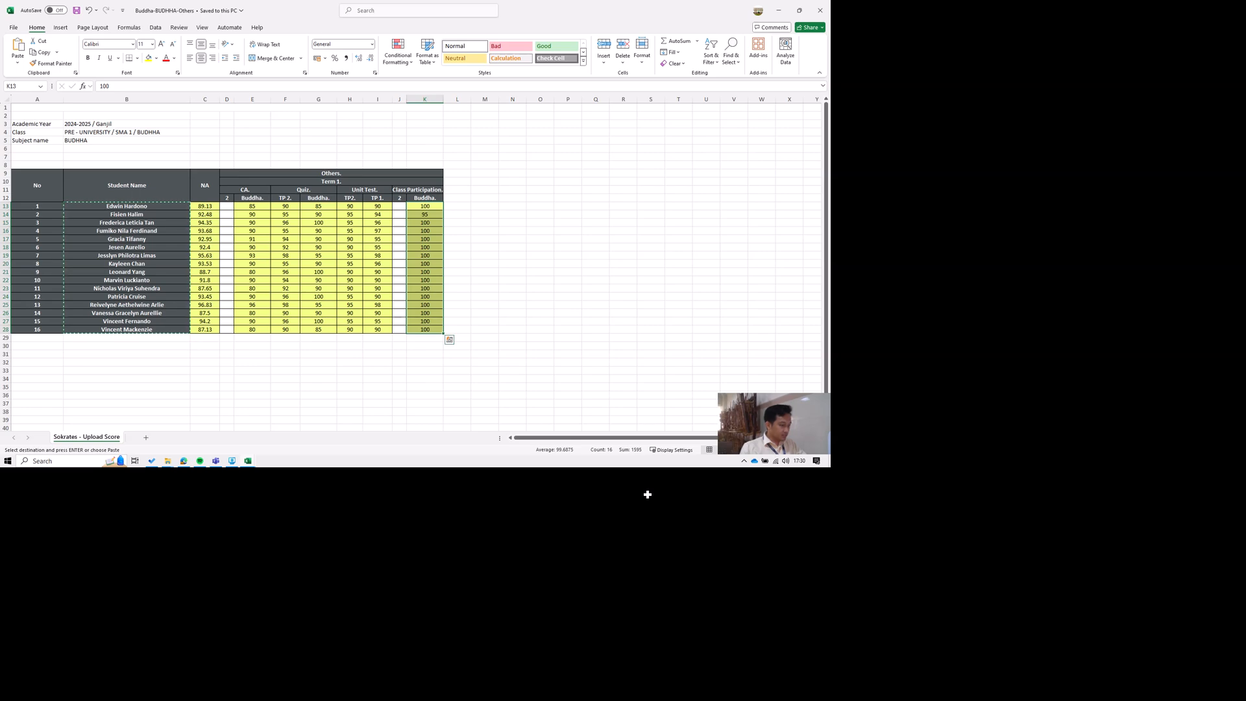
pyautogui.hotkey('ctrl', 'c')
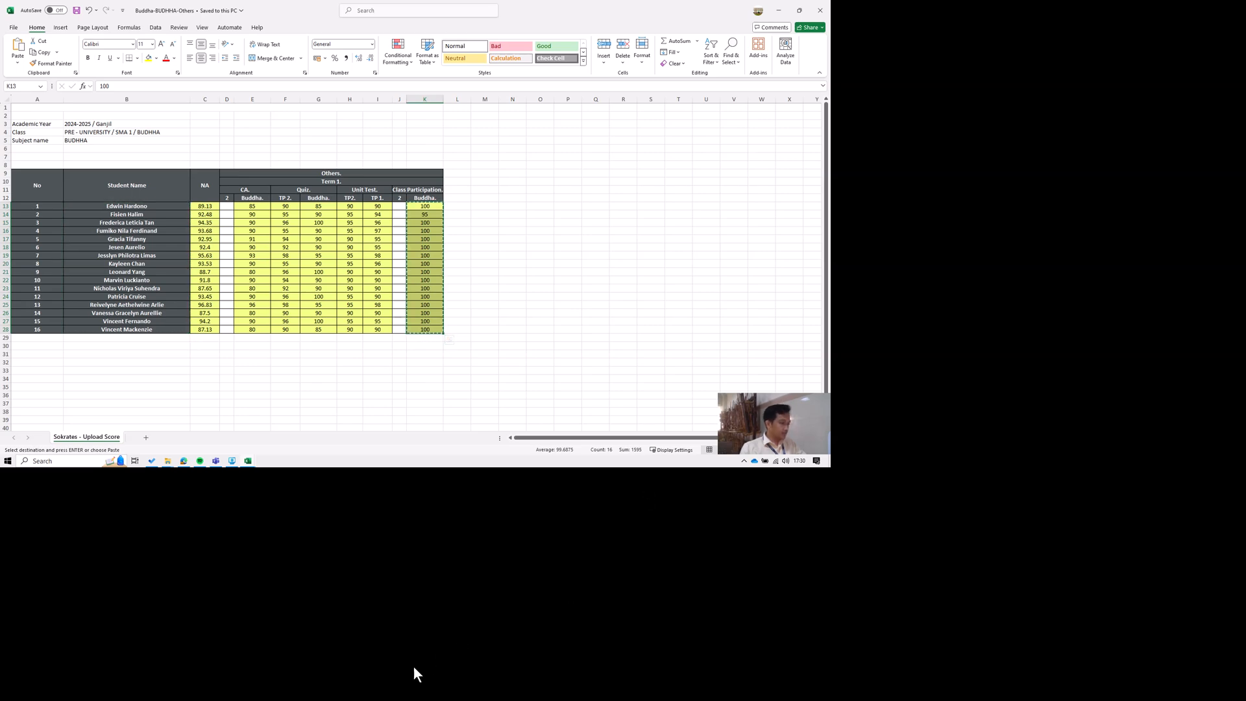
# Return to the Daftar Nilai workbook and clear the sample Soal latihan scores from D15:K15 on the Term 1 sheet.
pyautogui.moveTo(382, 693)
pyautogui.click(305, 648)
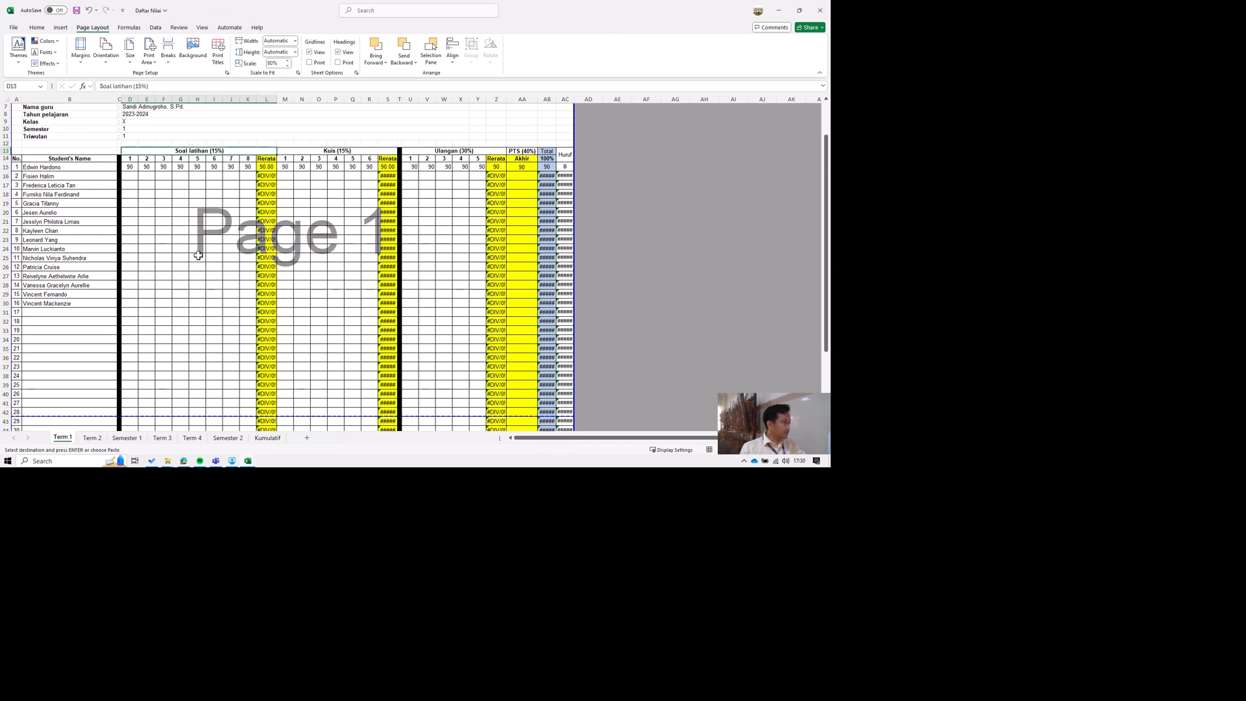
pyautogui.moveTo(130, 167); pyautogui.dragTo(231, 176)
pyautogui.hotkey('ctrl', 'v')
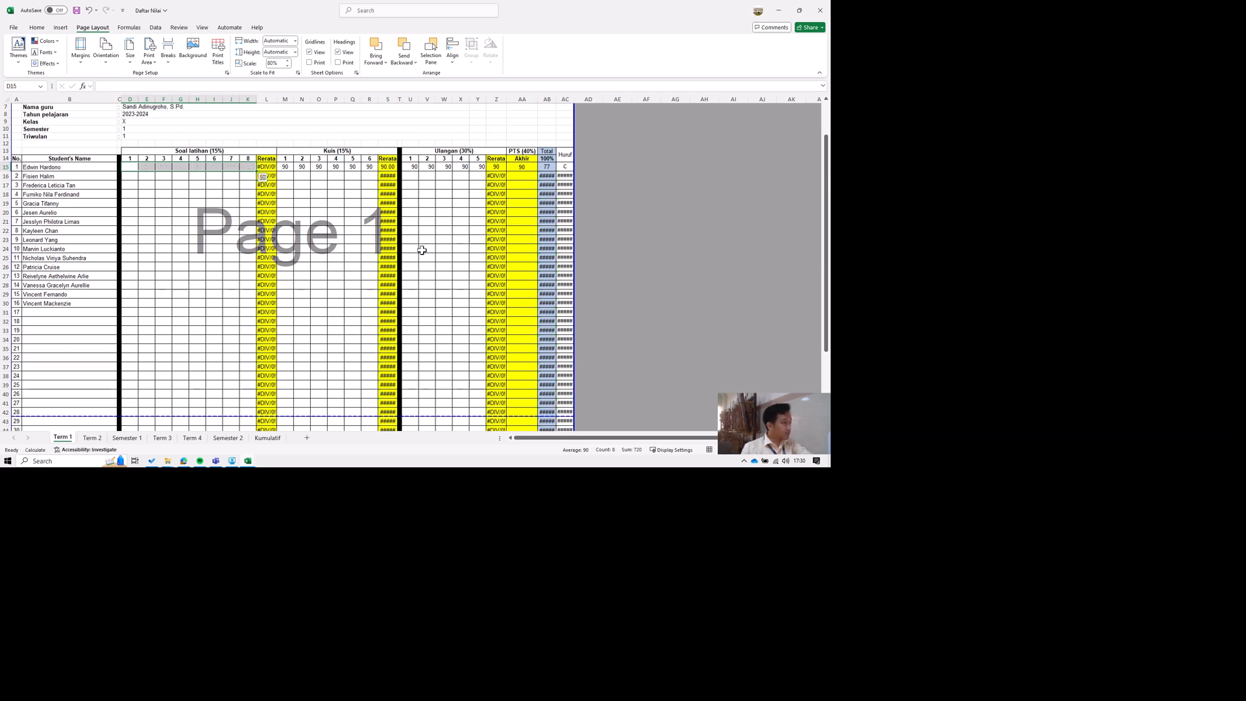
pyautogui.hotkey('ctrl', 'z')
pyautogui.hotkey('shift', 'Right')
pyautogui.hotkey('shift', 'Right')
pyautogui.hotkey('shift', 'Right')
pyautogui.hotkey('shift', 'Up')
pyautogui.press('Delete')
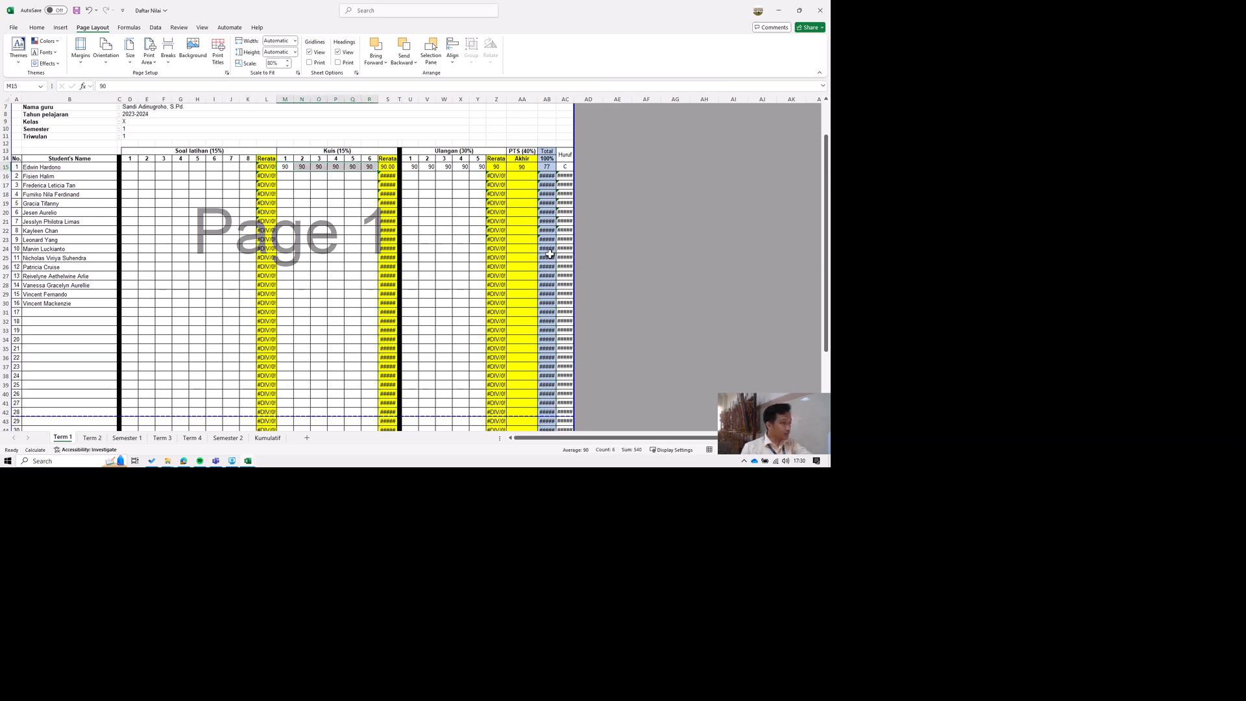
# Clear the remaining sample scores in row 15: Kuis in M15:R15, Ulangan in U15:Y15 and PTS in AA15.
pyautogui.press('Right')
pyautogui.press('Right')
pyautogui.press('Right')
pyautogui.press('Right')
pyautogui.press('Right')
pyautogui.press('Right')
pyautogui.press('Right')
pyautogui.press('Right')
pyautogui.hotkey('shift', 'Right')
pyautogui.hotkey('shift', 'Right')
pyautogui.hotkey('shift', 'Right')
pyautogui.hotkey('shift', 'Right')
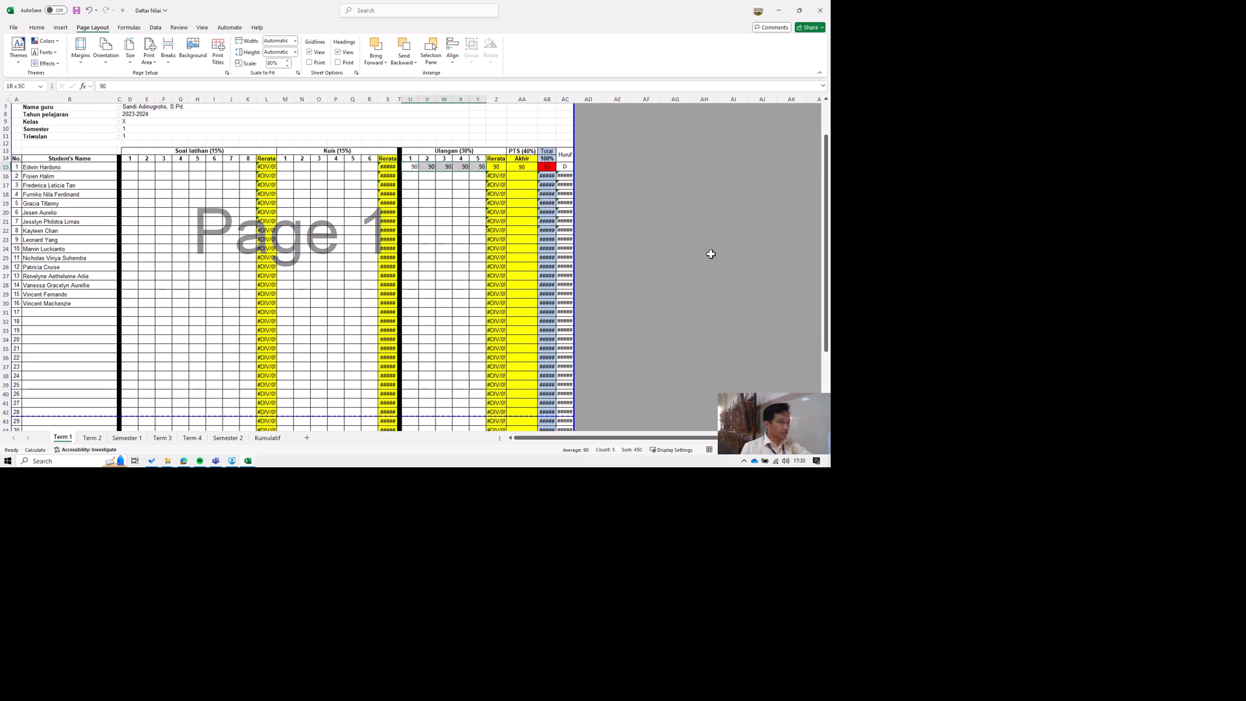
pyautogui.press('Delete')
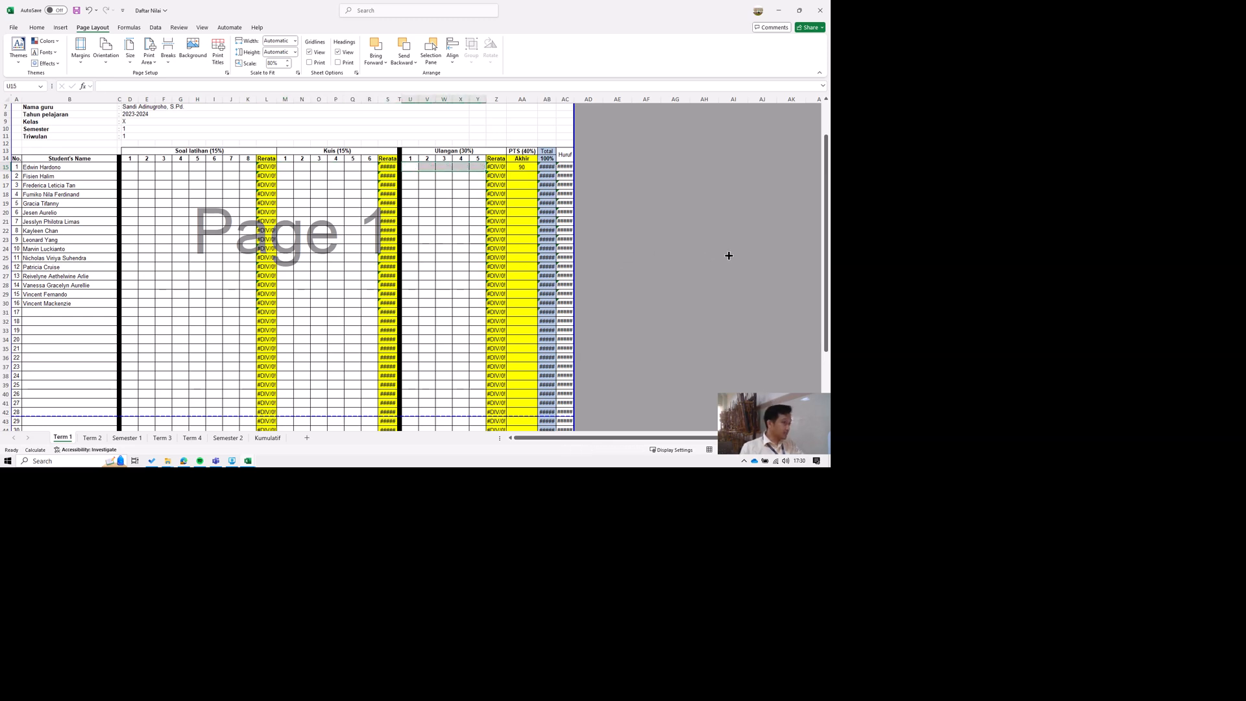
pyautogui.press('Right')
pyautogui.press('Right')
pyautogui.press('Right')
pyautogui.press('Right')
pyautogui.press('Right')
pyautogui.press('Right')
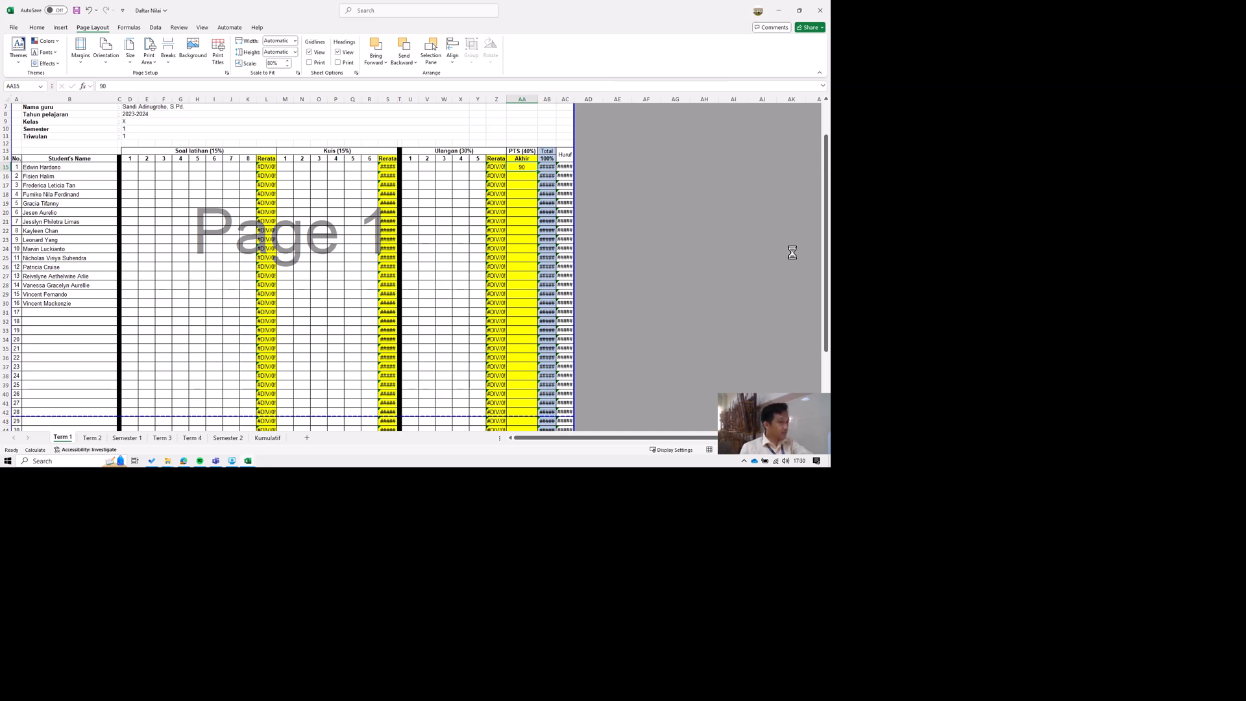
pyautogui.press('Delete')
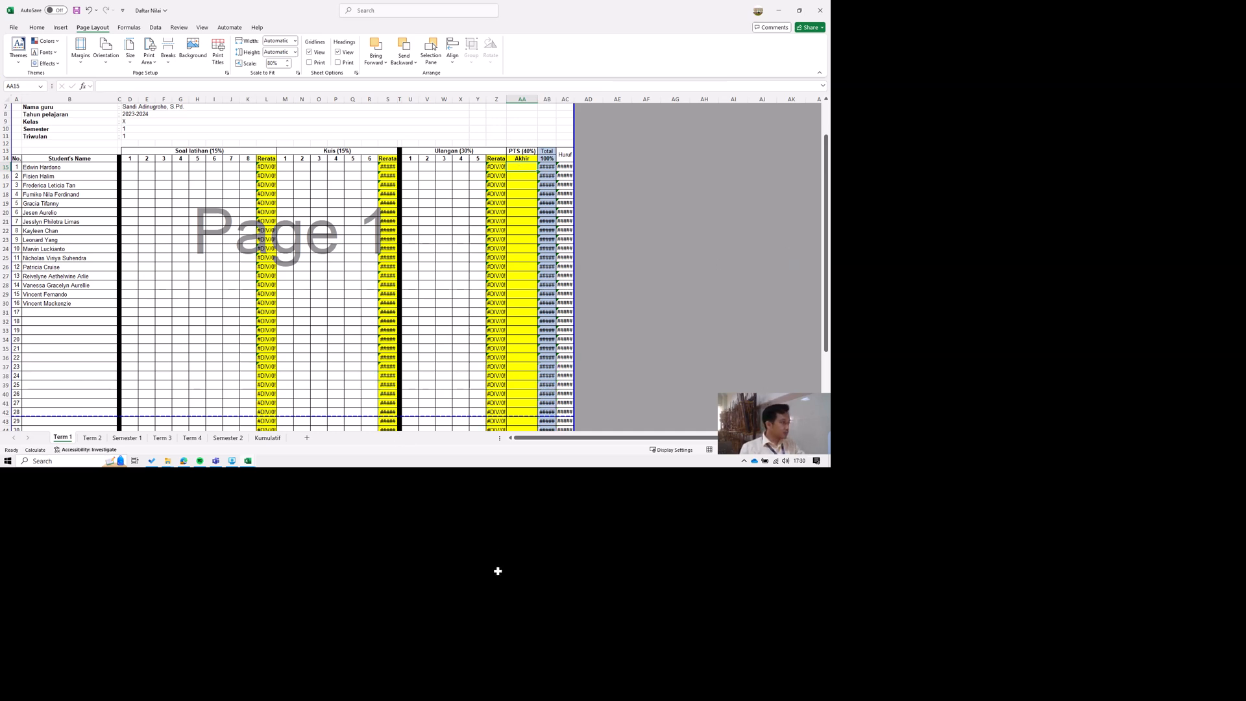
# Copy the Class Participation scores in K13:K28 of Buddha-BUDHHA-Others into the first Soal latihan column of Daftar Nilai, starting at D15.
pyautogui.click(369, 690)
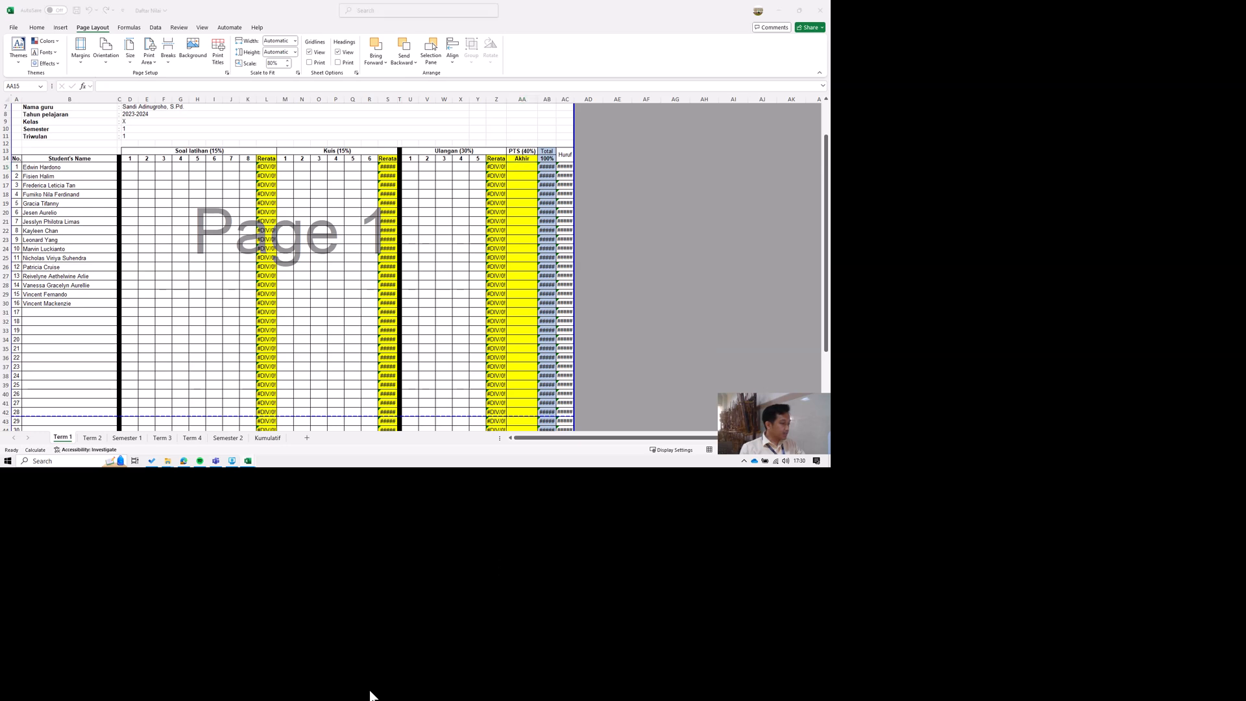
pyautogui.click(410, 645)
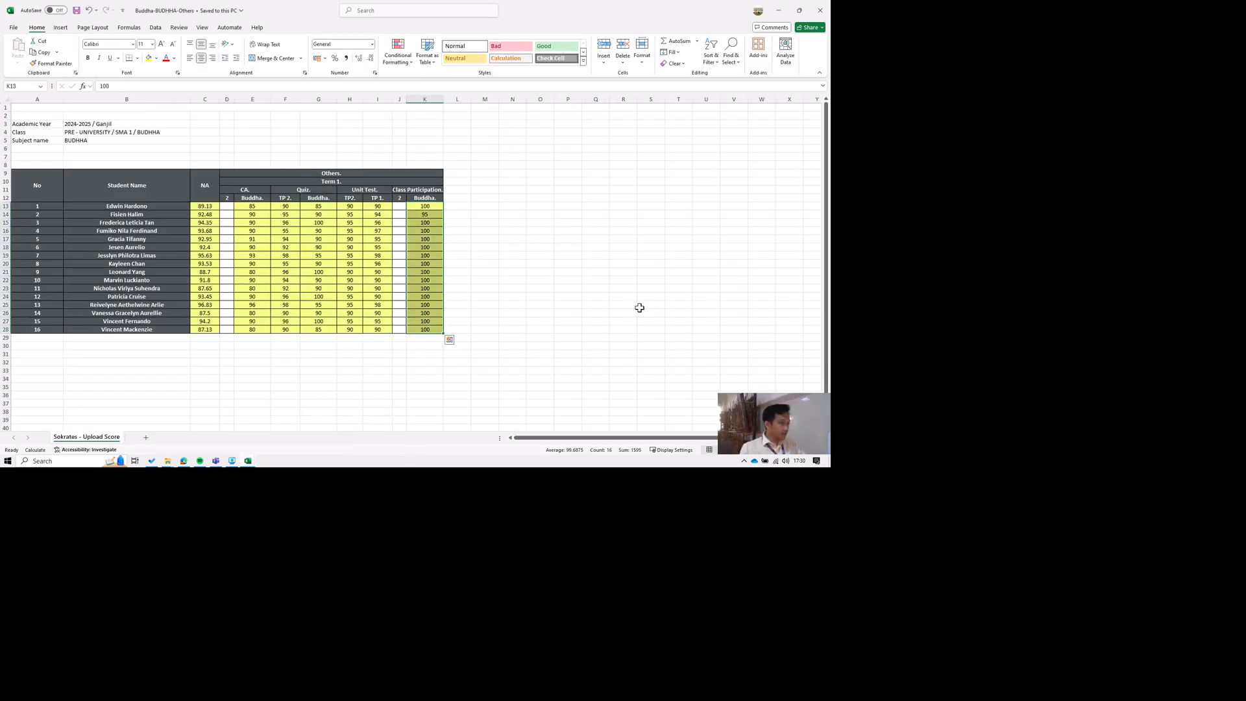
pyautogui.hotkey('ctrl', 'c')
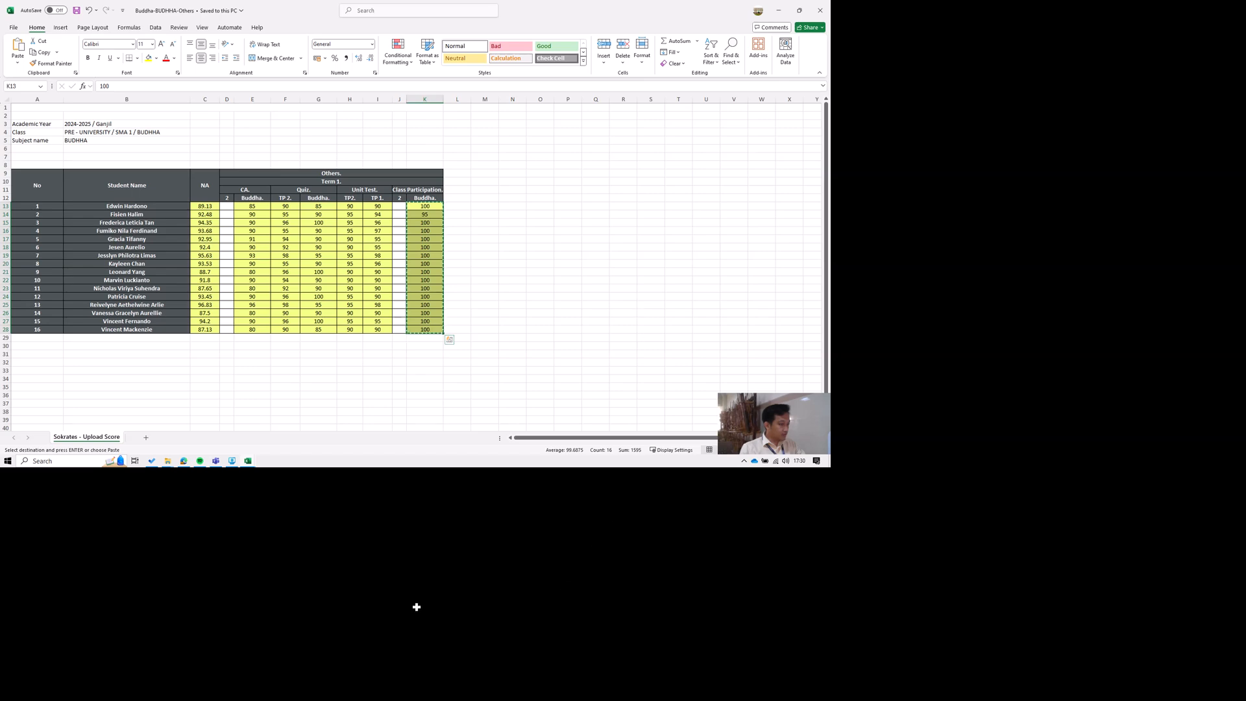
pyautogui.click(372, 692)
pyautogui.click(313, 636)
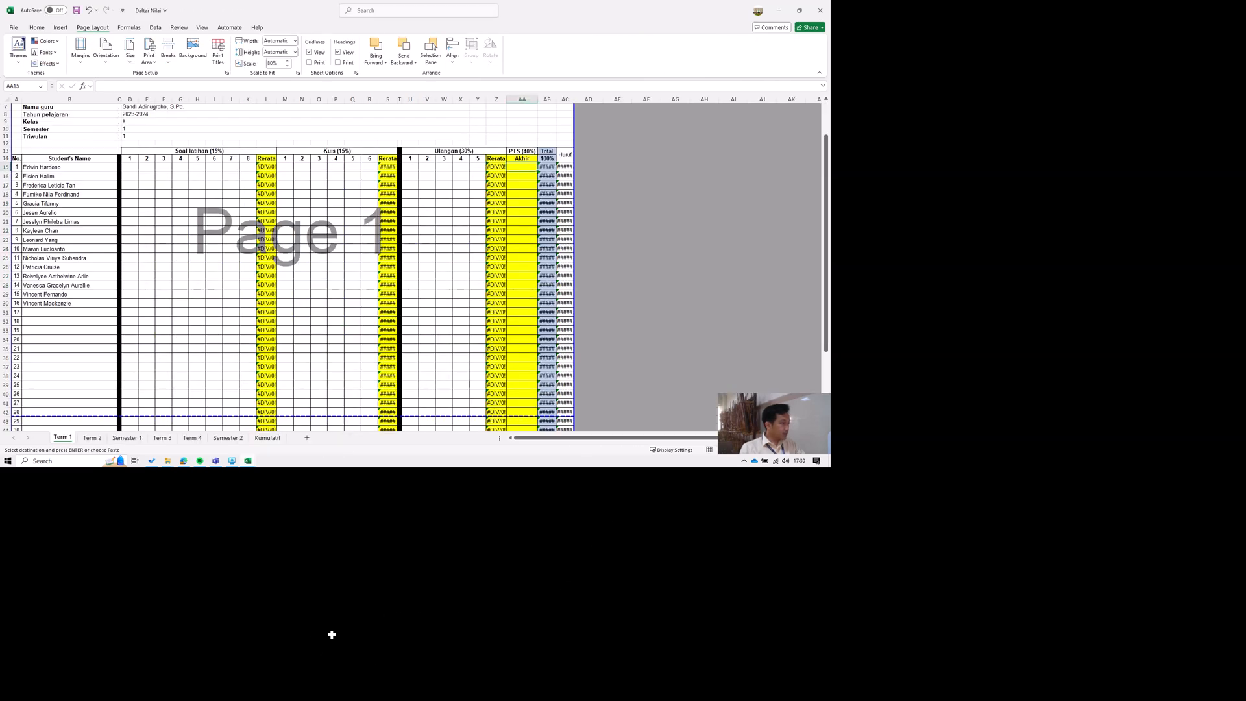
pyautogui.press('Home')
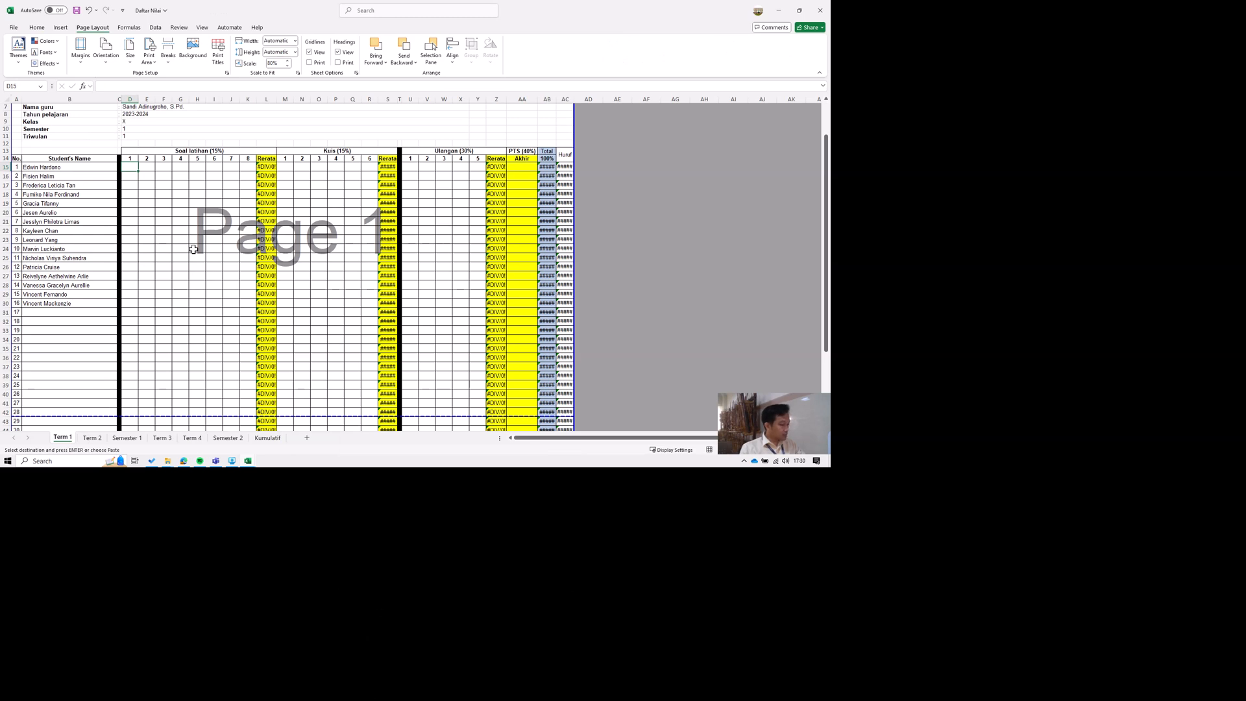
pyautogui.hotkey('ctrl', 'v')
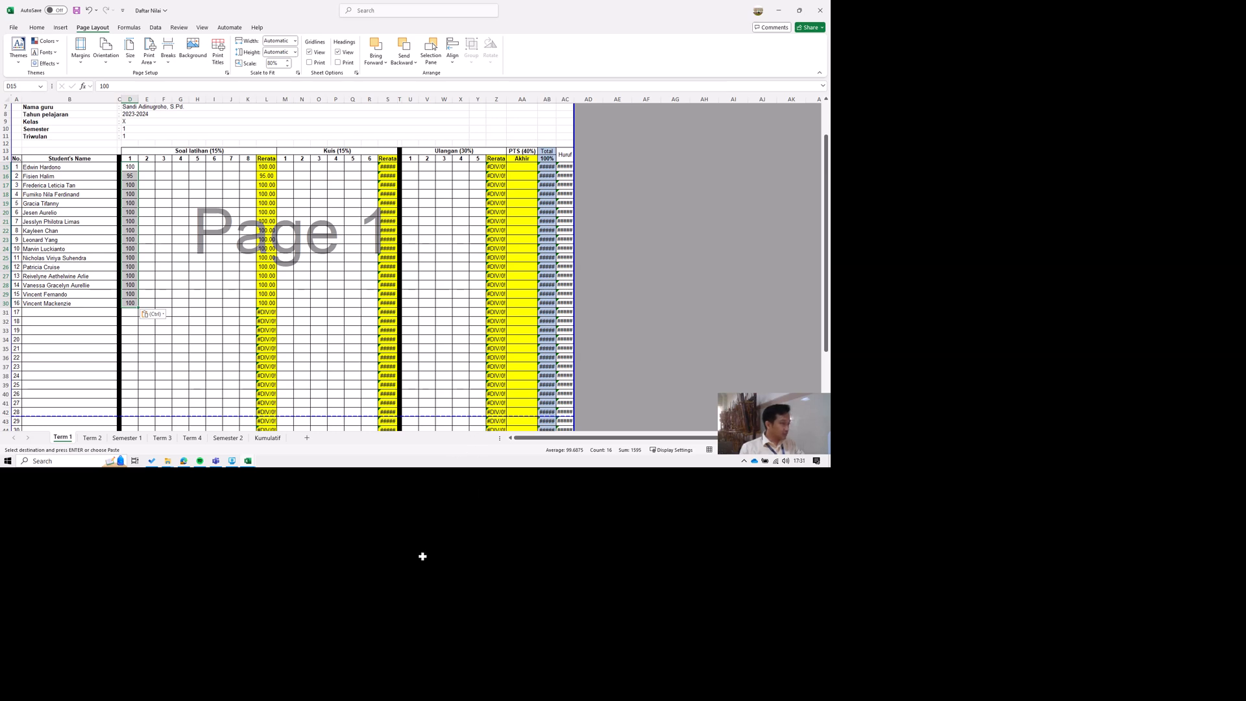
# Copy both Quiz score columns in F13:G28 of Buddha-BUDHHA-Others into Kuis columns 1 and 2 of Daftar Nilai, starting at M15.
pyautogui.moveTo(372, 693)
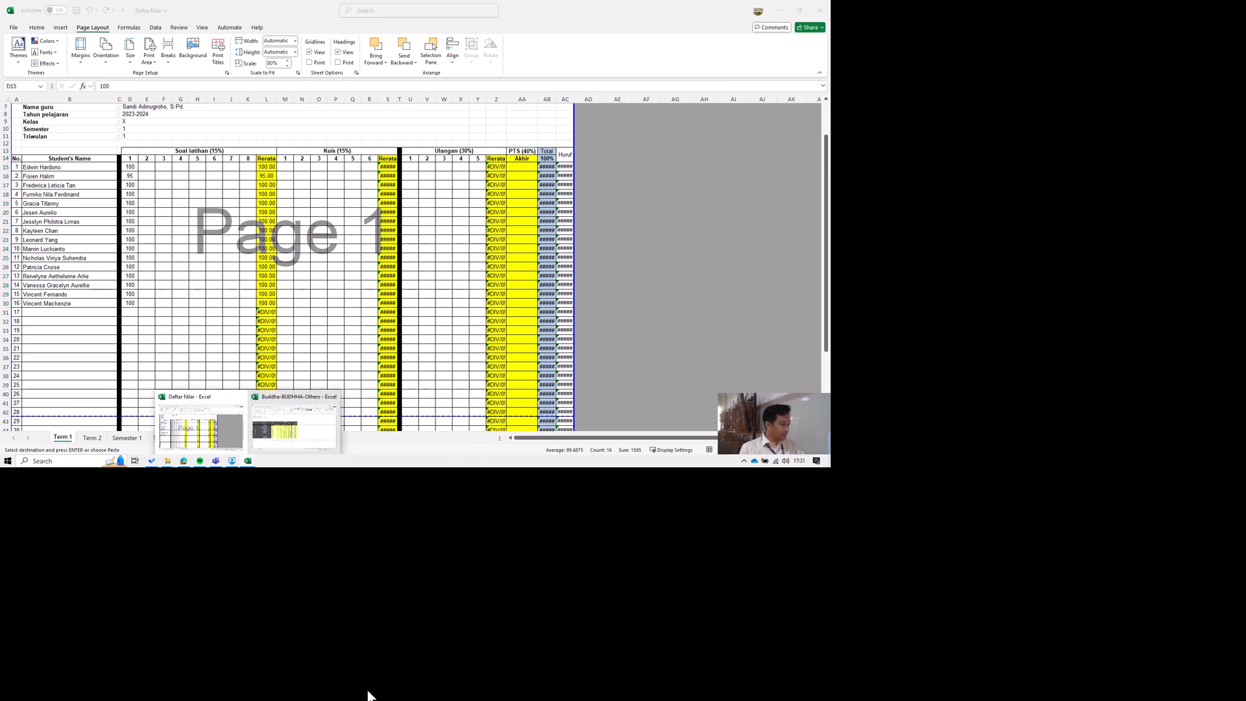
pyautogui.click(432, 643)
pyautogui.hotkey('ctrl', 'v')
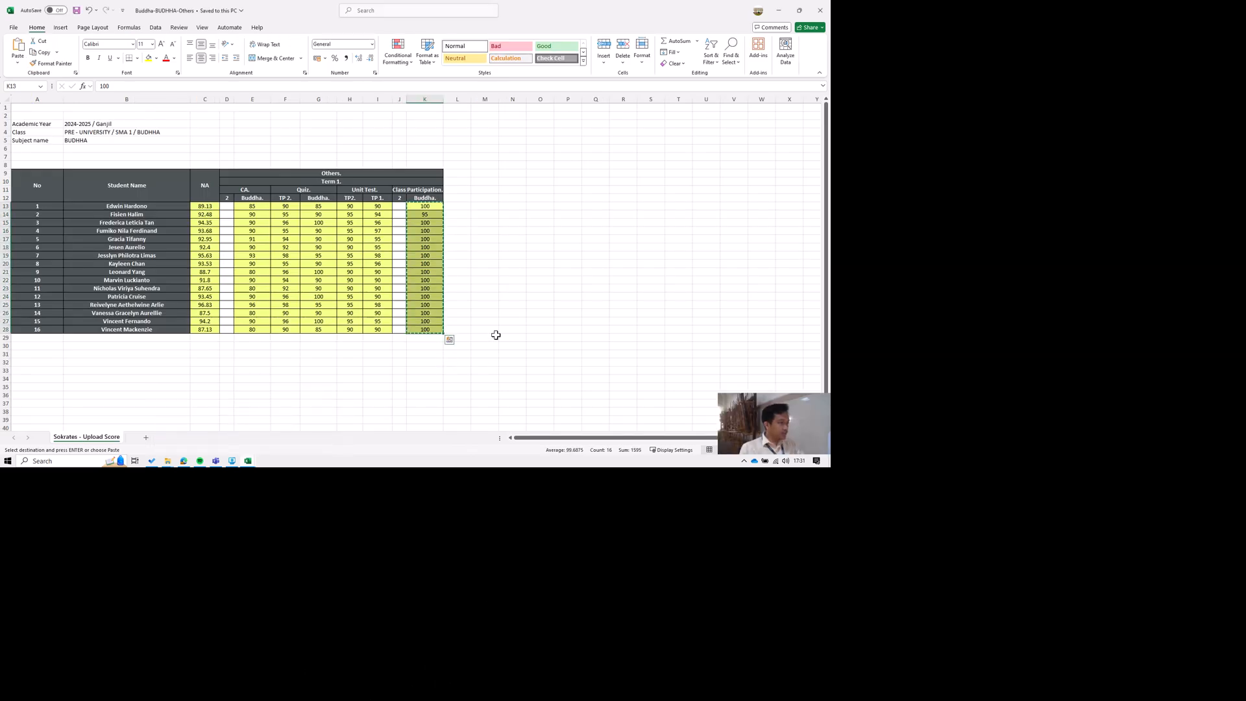
pyautogui.press('Left')
pyautogui.press('Left')
pyautogui.press('Left')
pyautogui.press('Left')
pyautogui.press('Left')
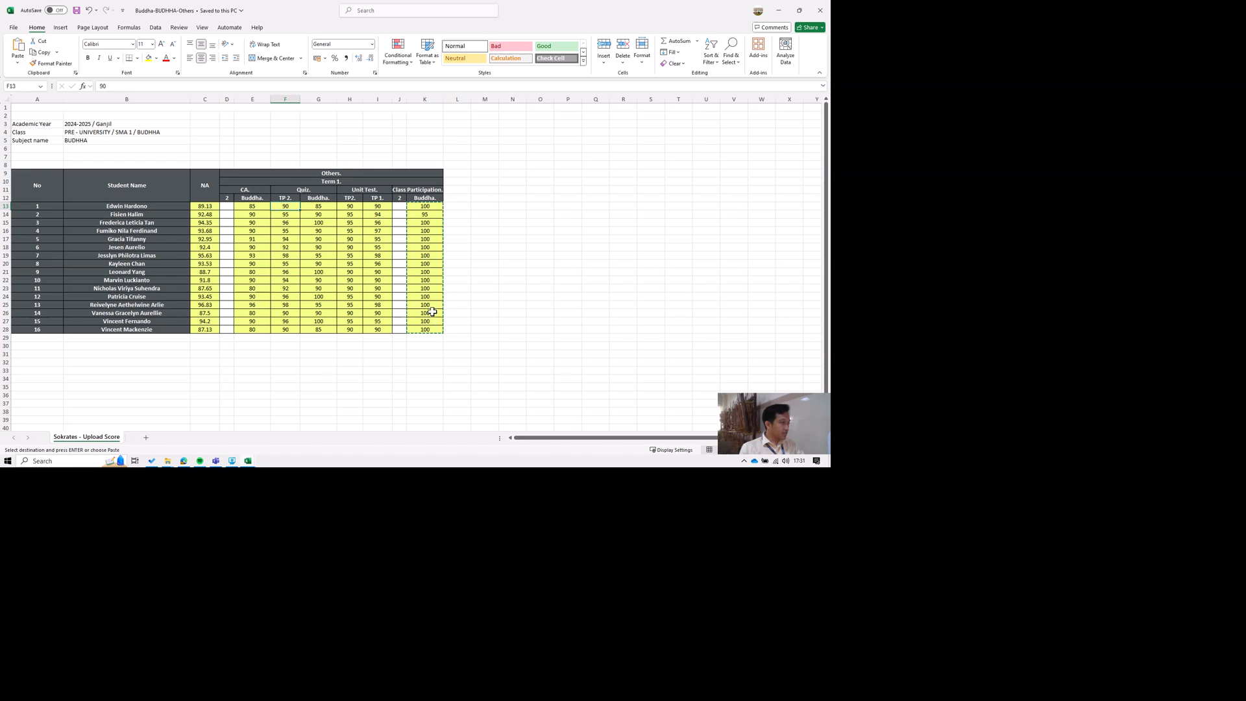
pyautogui.hotkey('shift', 'Right')
pyautogui.hotkey('shift', 'Down')
pyautogui.hotkey('shift', 'Down')
pyautogui.hotkey('shift', 'Down')
pyautogui.hotkey('shift', 'Down')
pyautogui.hotkey('shift', 'Down')
pyautogui.hotkey('shift', 'Down')
pyautogui.hotkey('shift', 'Down')
pyautogui.hotkey('shift', 'Down')
pyautogui.hotkey('shift', 'Down')
pyautogui.hotkey('shift', 'Down')
pyautogui.hotkey('shift', 'Down')
pyautogui.hotkey('shift', 'Down')
pyautogui.hotkey('shift', 'Down')
pyautogui.hotkey('shift', 'Down')
pyautogui.hotkey('shift', 'Down')
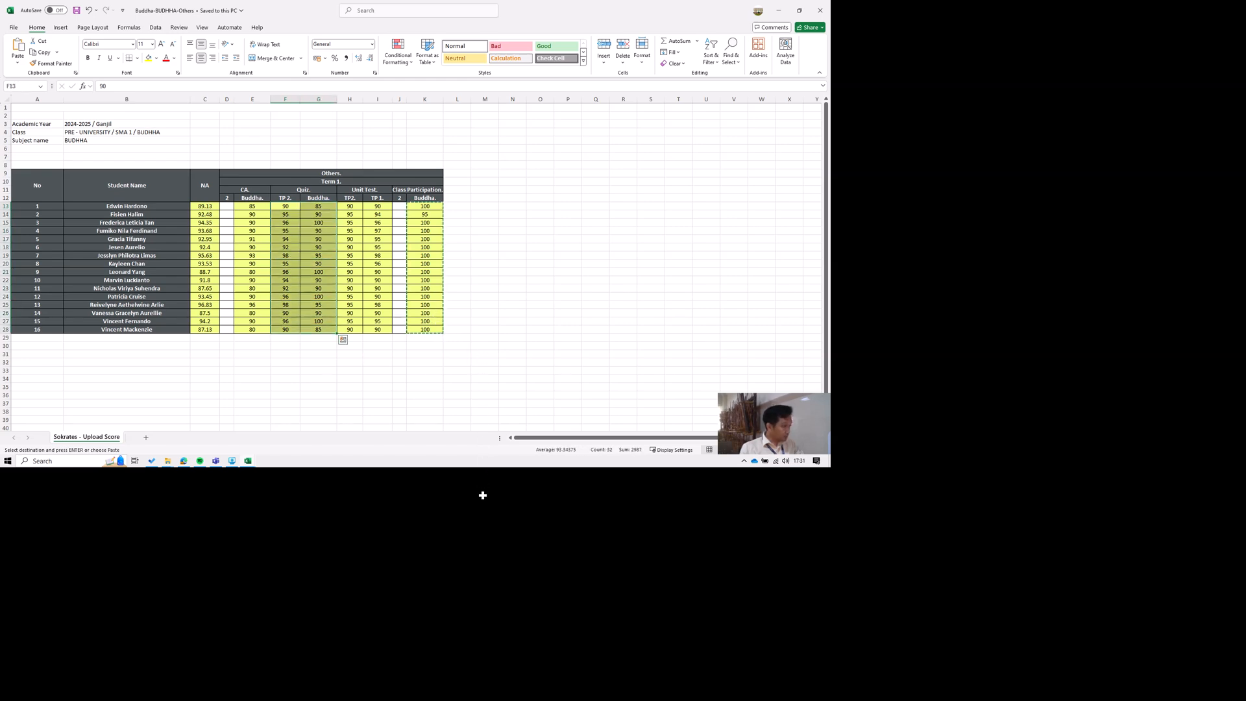
pyautogui.hotkey('ctrl', 'c')
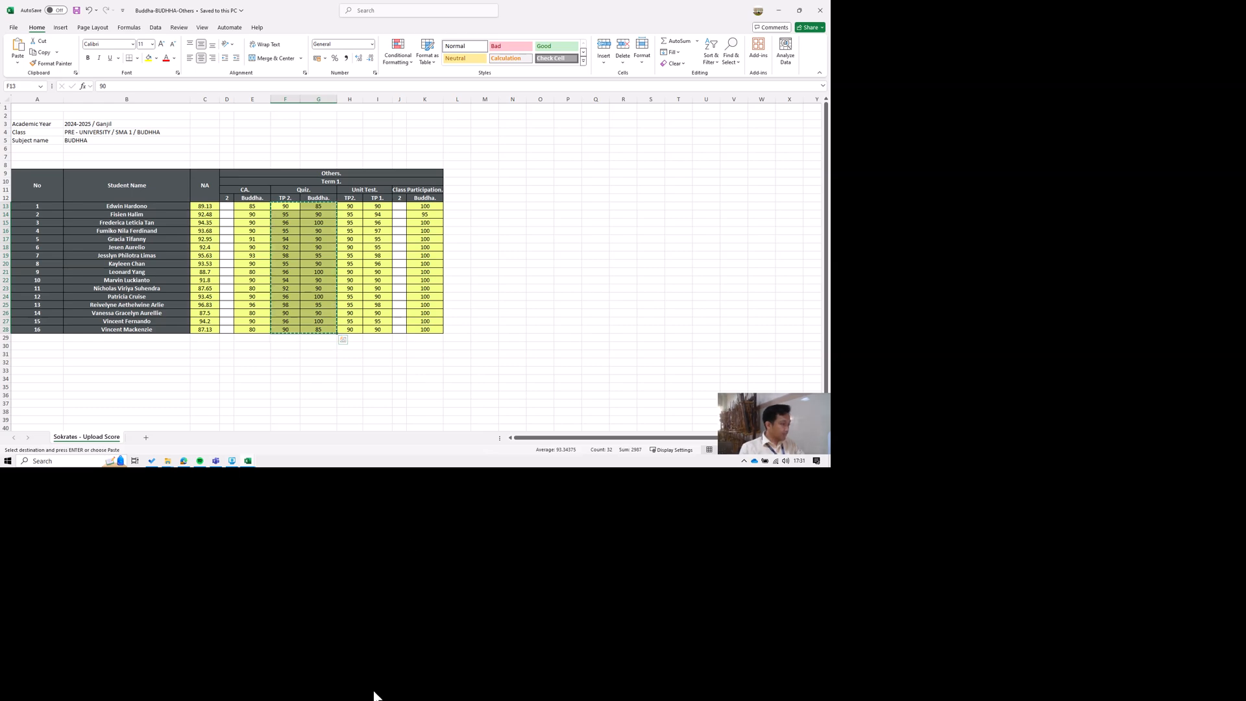
pyautogui.click(374, 692)
pyautogui.click(212, 427)
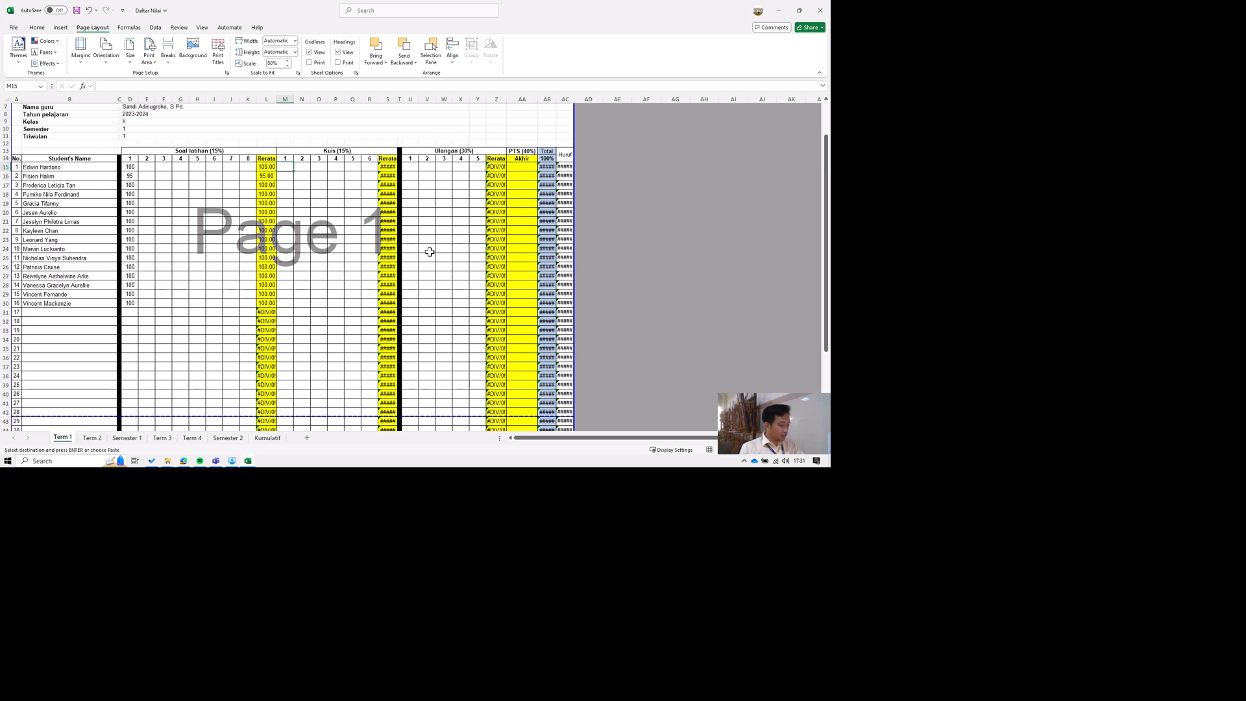
pyautogui.hotkey('ctrl', 'v')
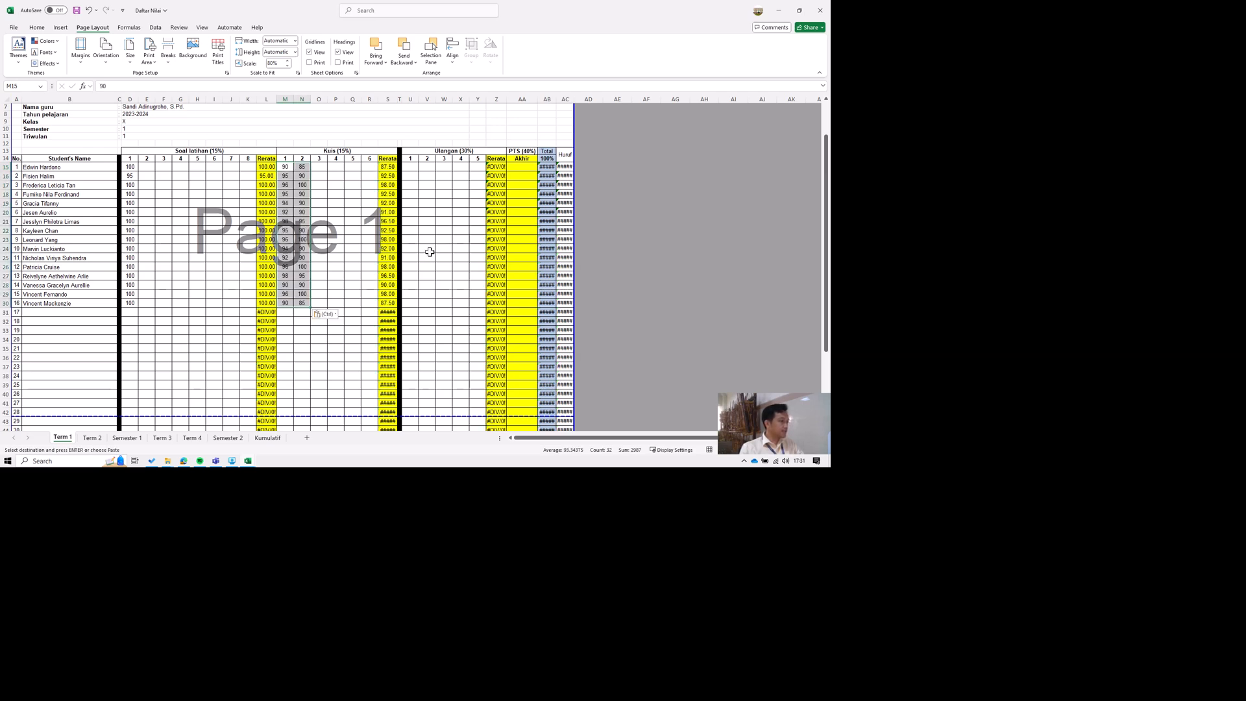
# Copy both Unit Test score columns in H13:I28 of Buddha-BUDHHA-Others into Ulangan columns 1 and 2 of Daftar Nilai, starting at U15.
pyautogui.click(381, 696)
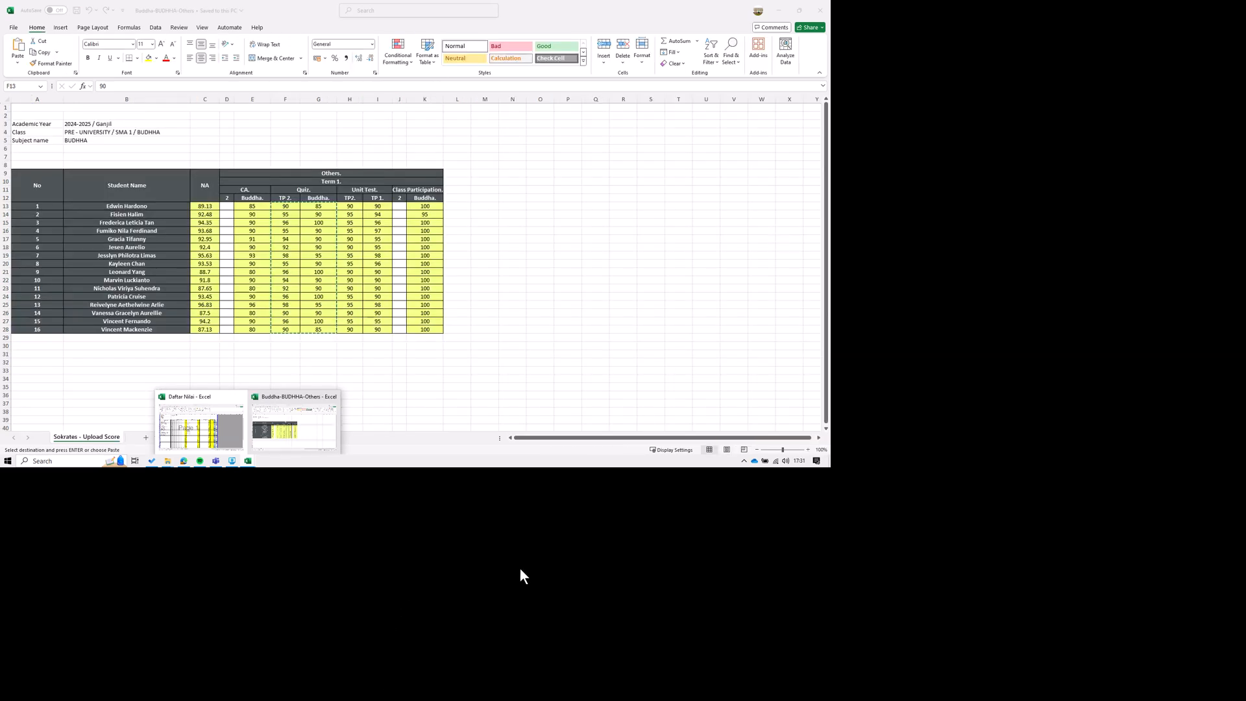
pyautogui.click(417, 635)
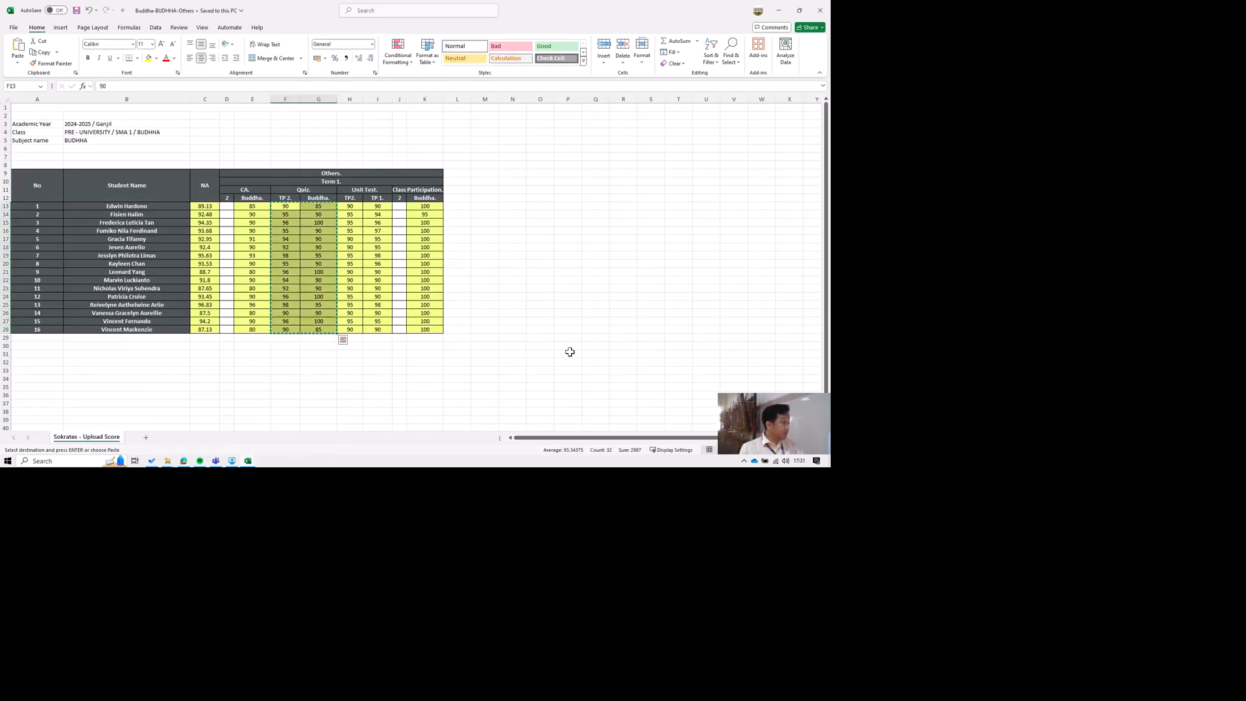
pyautogui.press('Right')
pyautogui.press('Right')
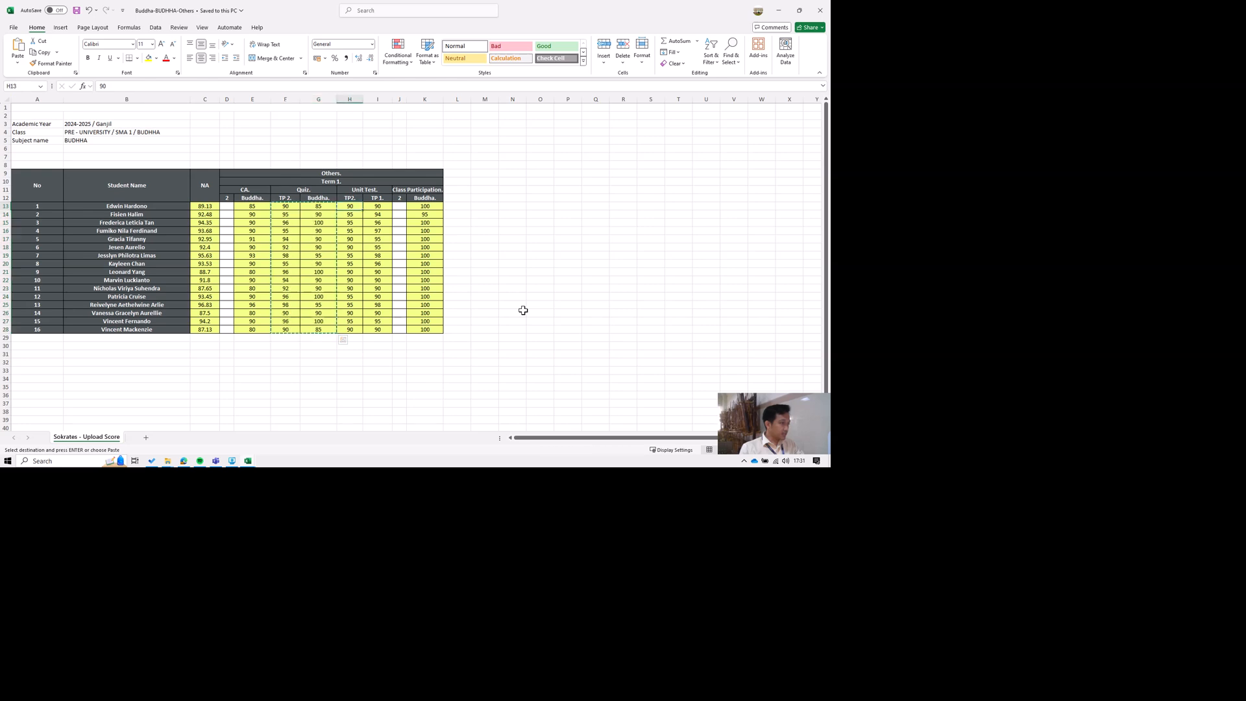
pyautogui.hotkey('shift', 'Right')
pyautogui.hotkey('ctrl', 'shift', 'Down')
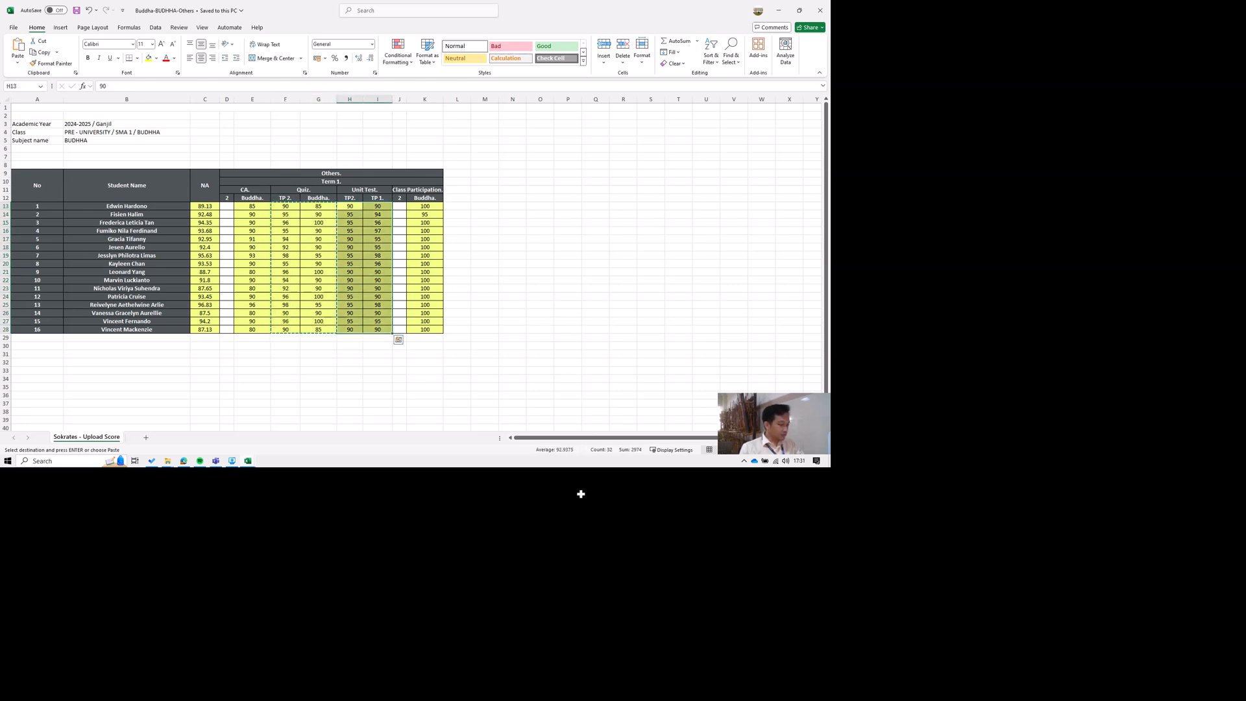
pyautogui.hotkey('ctrl', 'c')
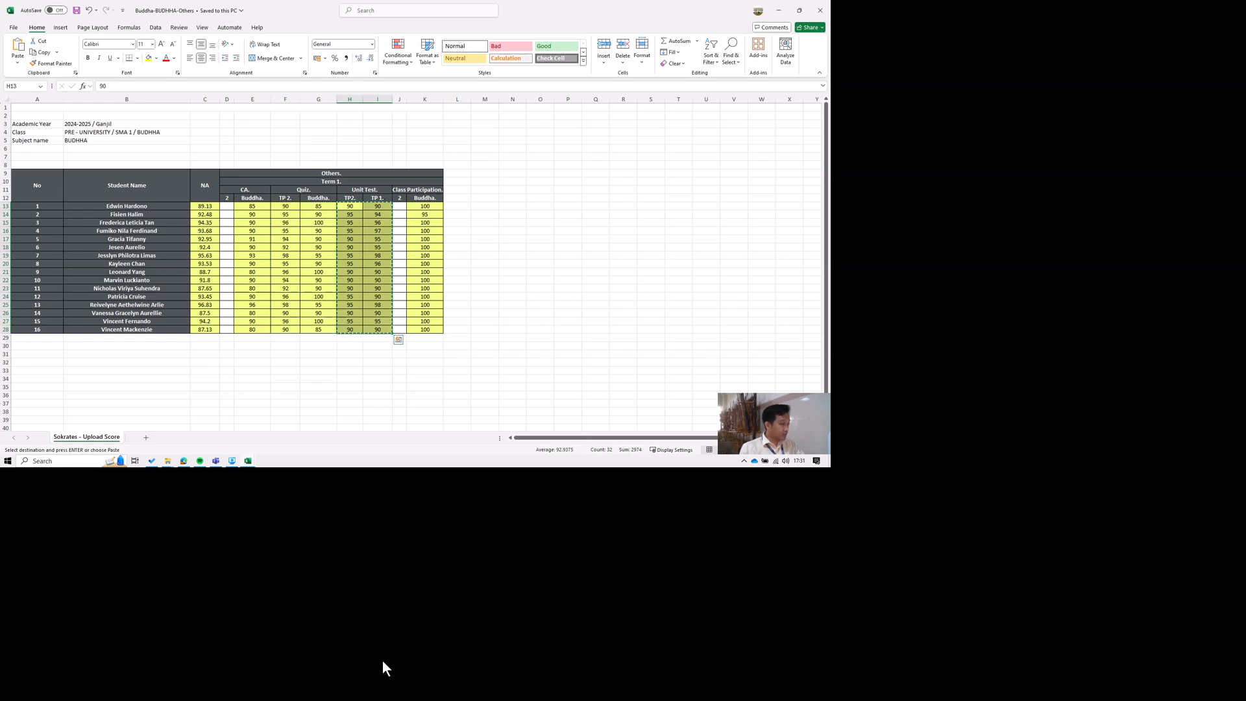
pyautogui.click(373, 694)
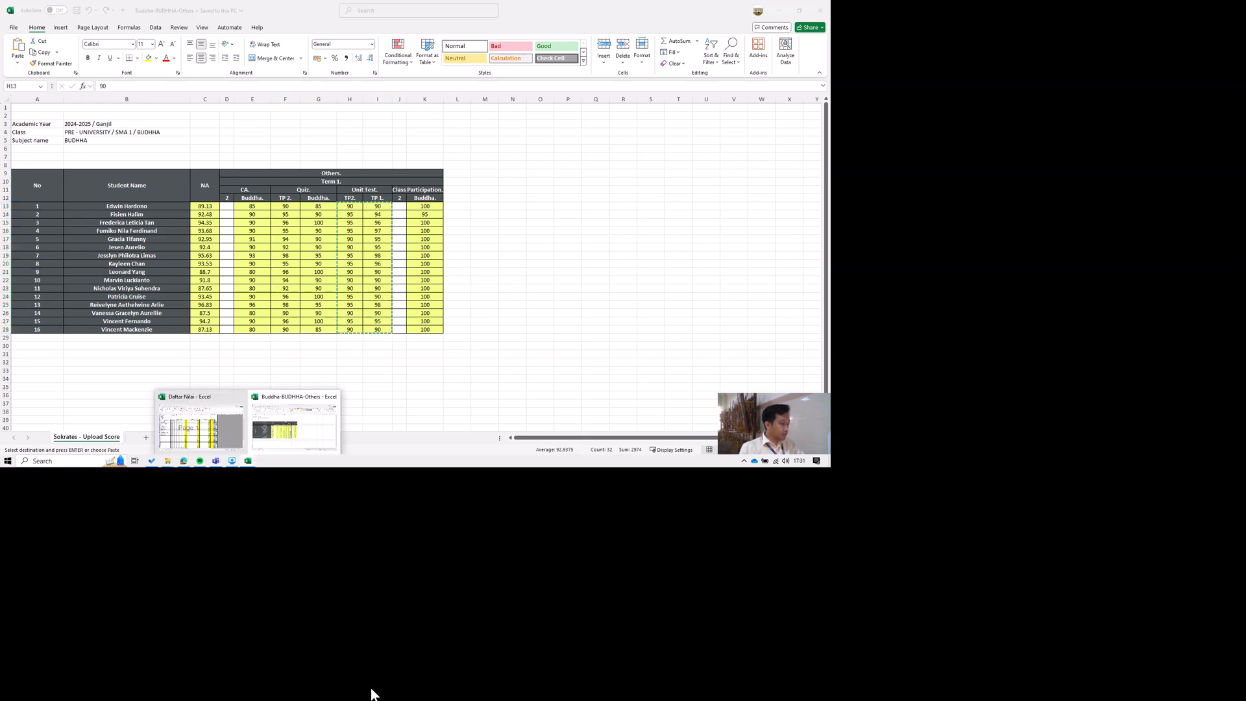
pyautogui.click(333, 656)
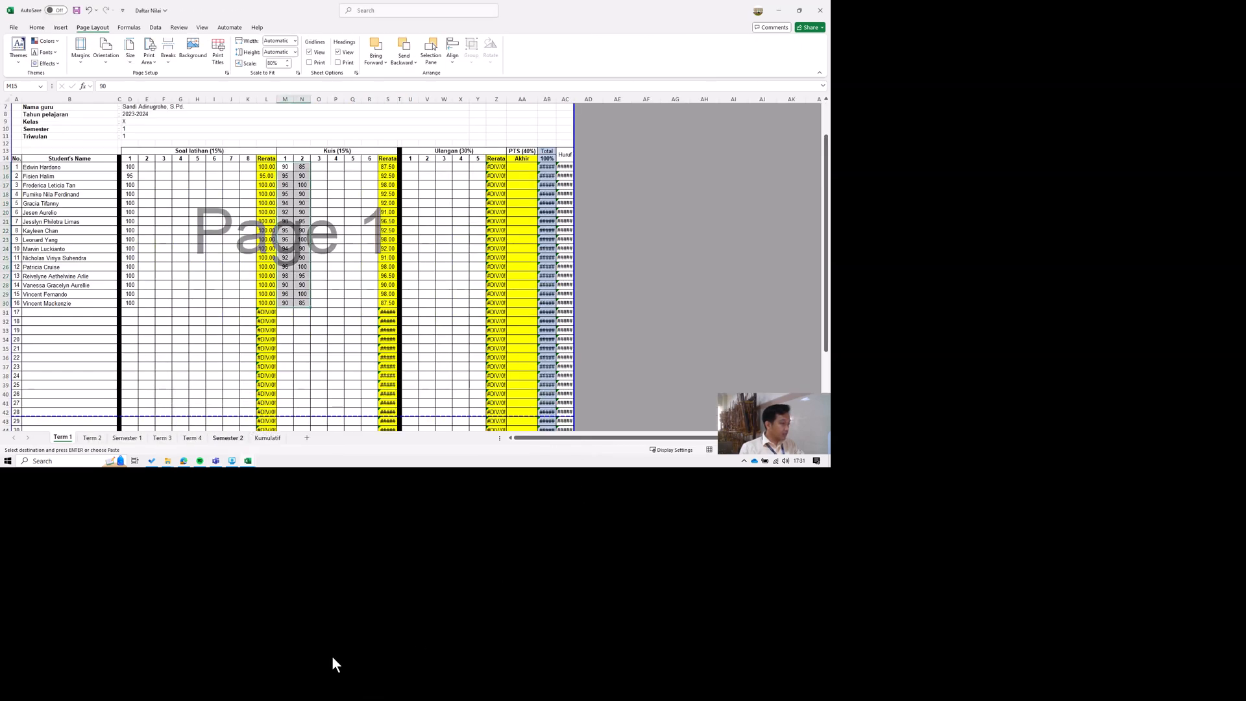
pyautogui.click(616, 249)
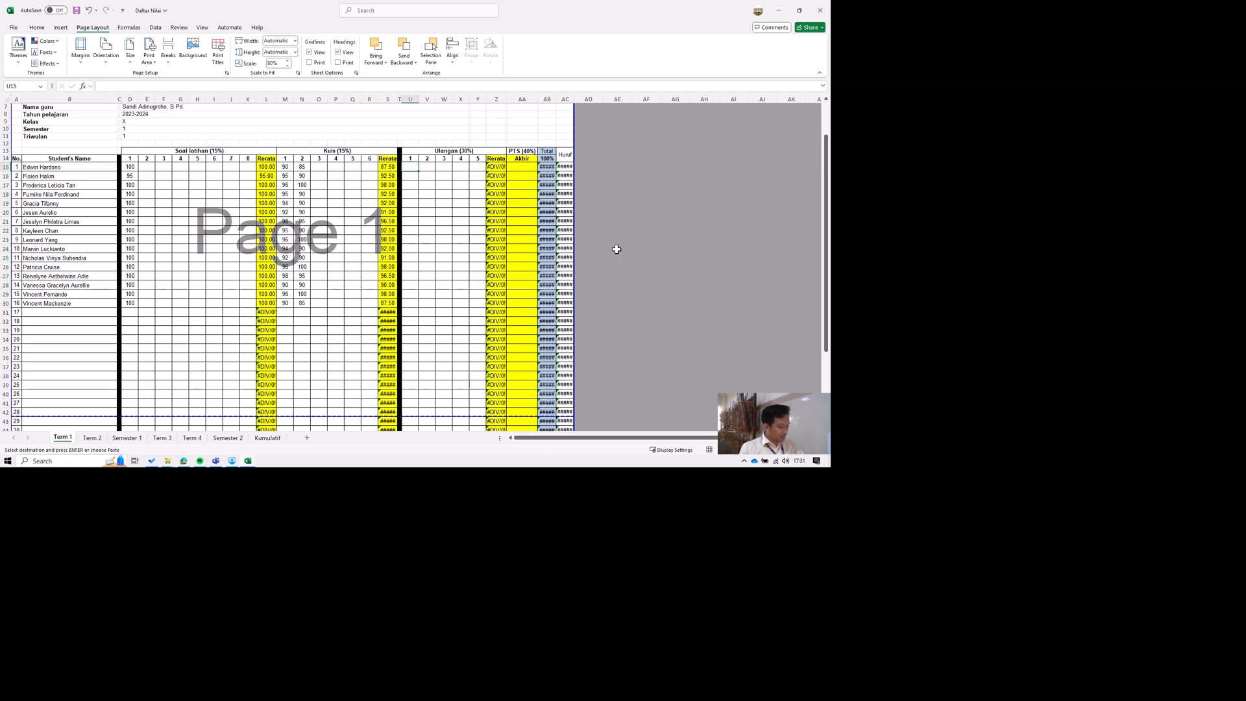
pyautogui.hotkey('ctrl', 'v')
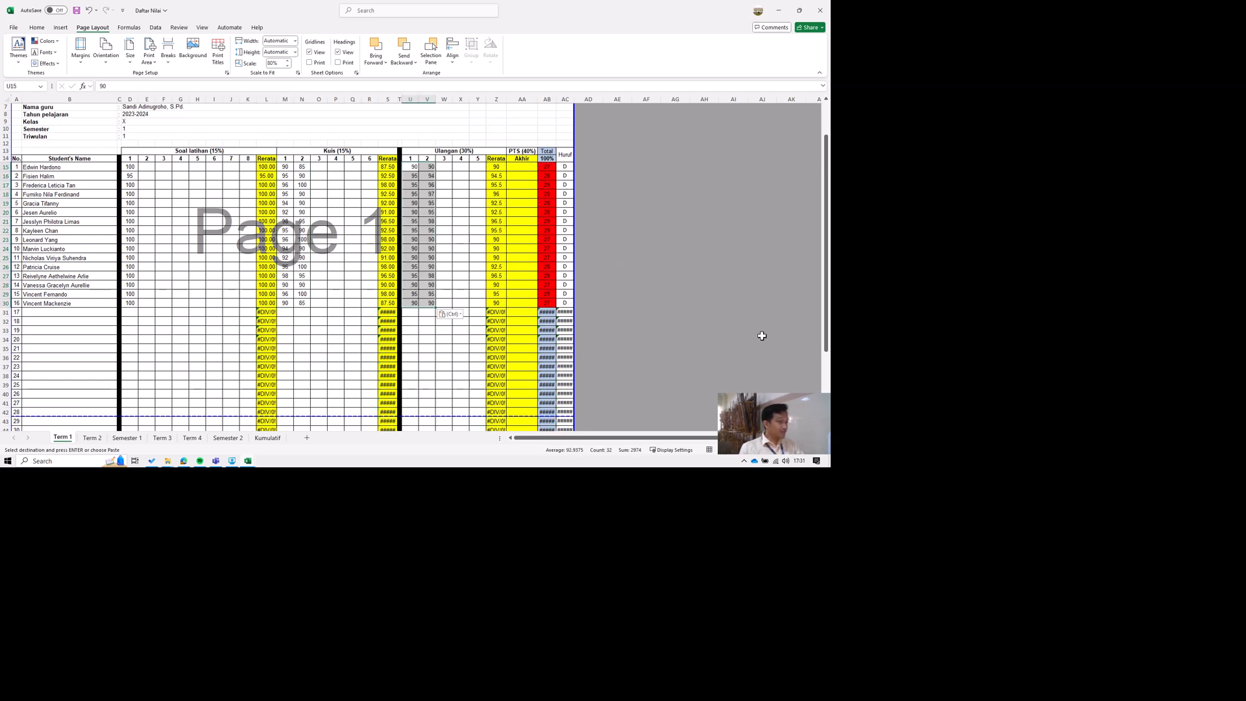
# Copy the CA scores in E13:E28 of Buddha-BUDHHA-Others into the PTS Akhir column of Daftar Nilai, AA15:AA30.
pyautogui.click(688, 385)
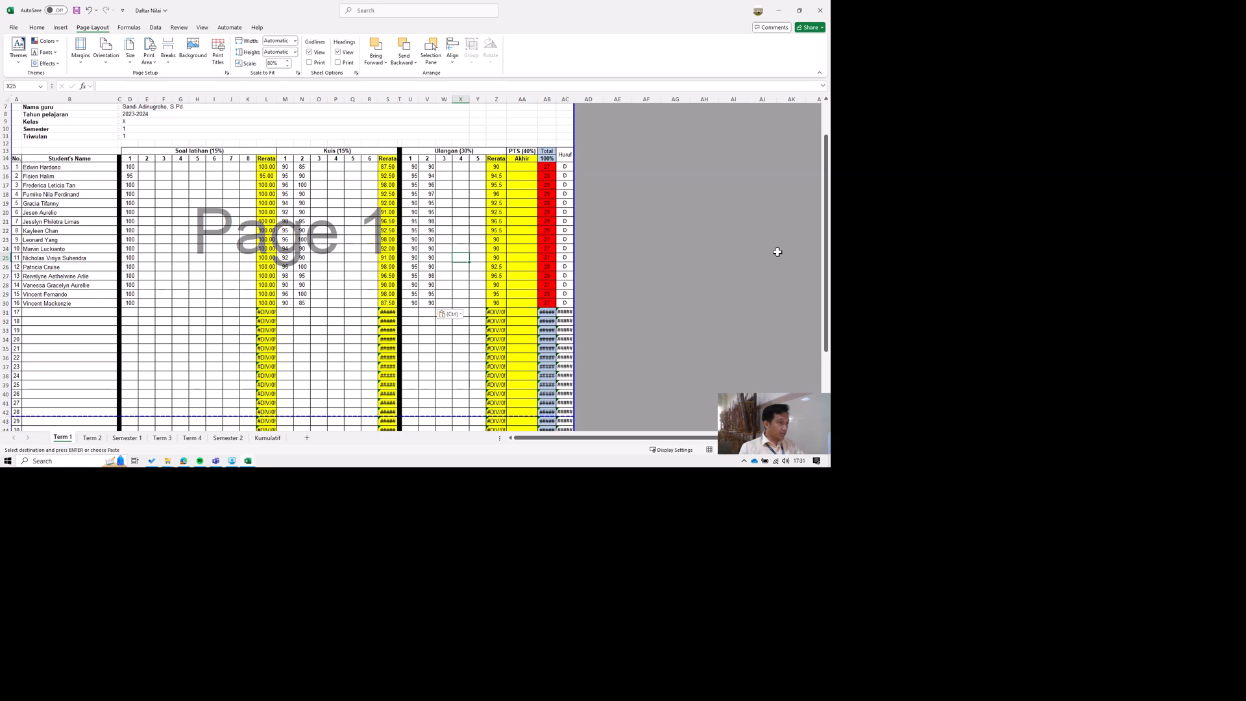
pyautogui.moveTo(777, 255); pyautogui.dragTo(781, 456)
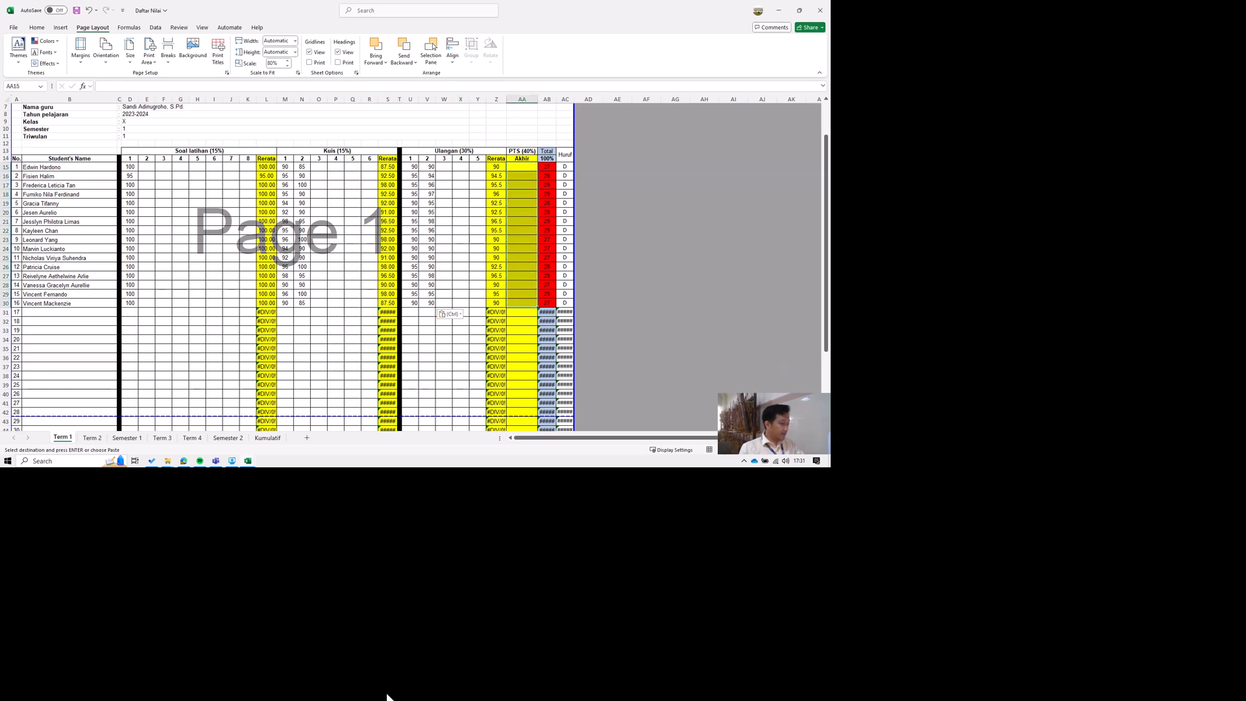
pyautogui.moveTo(372, 694)
pyautogui.click(435, 649)
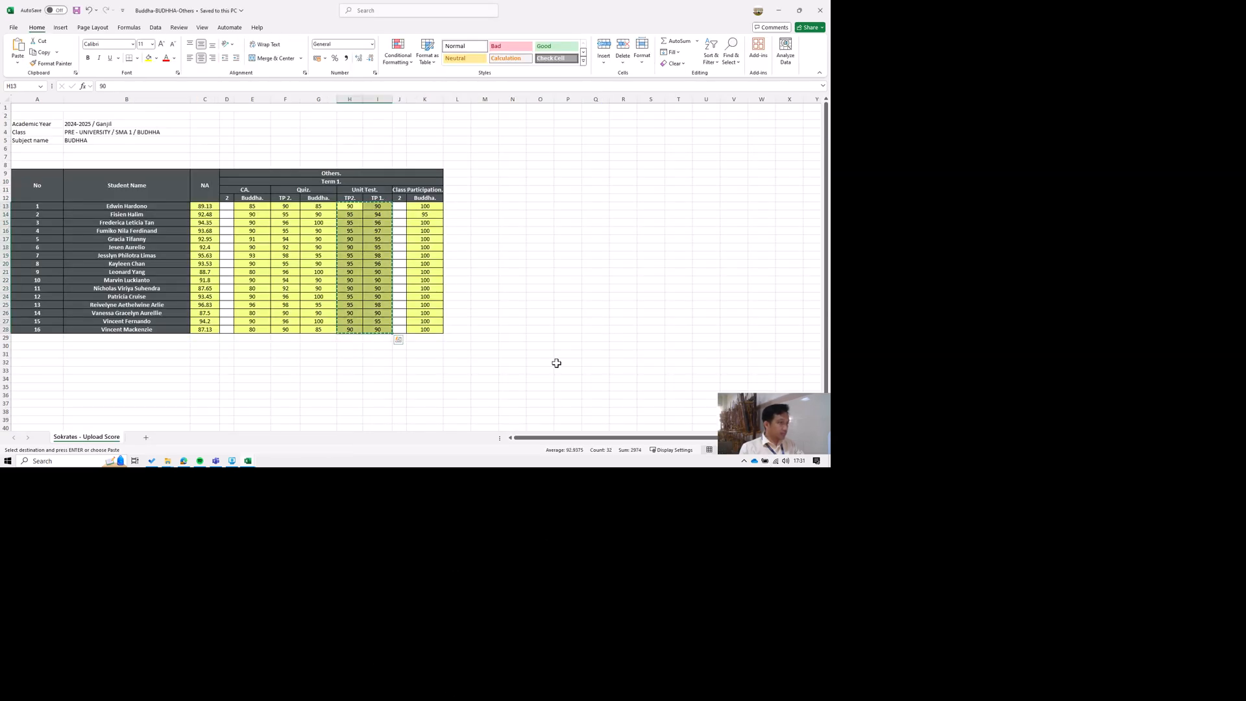
pyautogui.moveTo(253, 205); pyautogui.dragTo(252, 329)
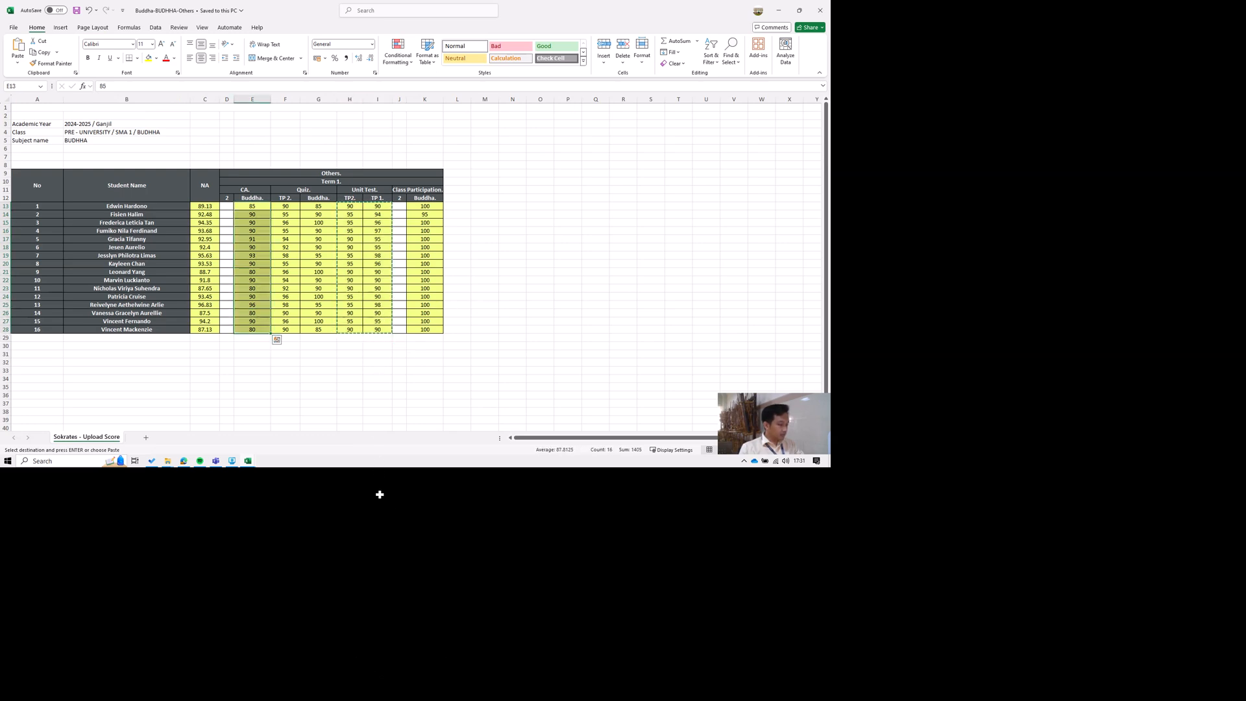
pyautogui.hotkey('ctrl', 'c')
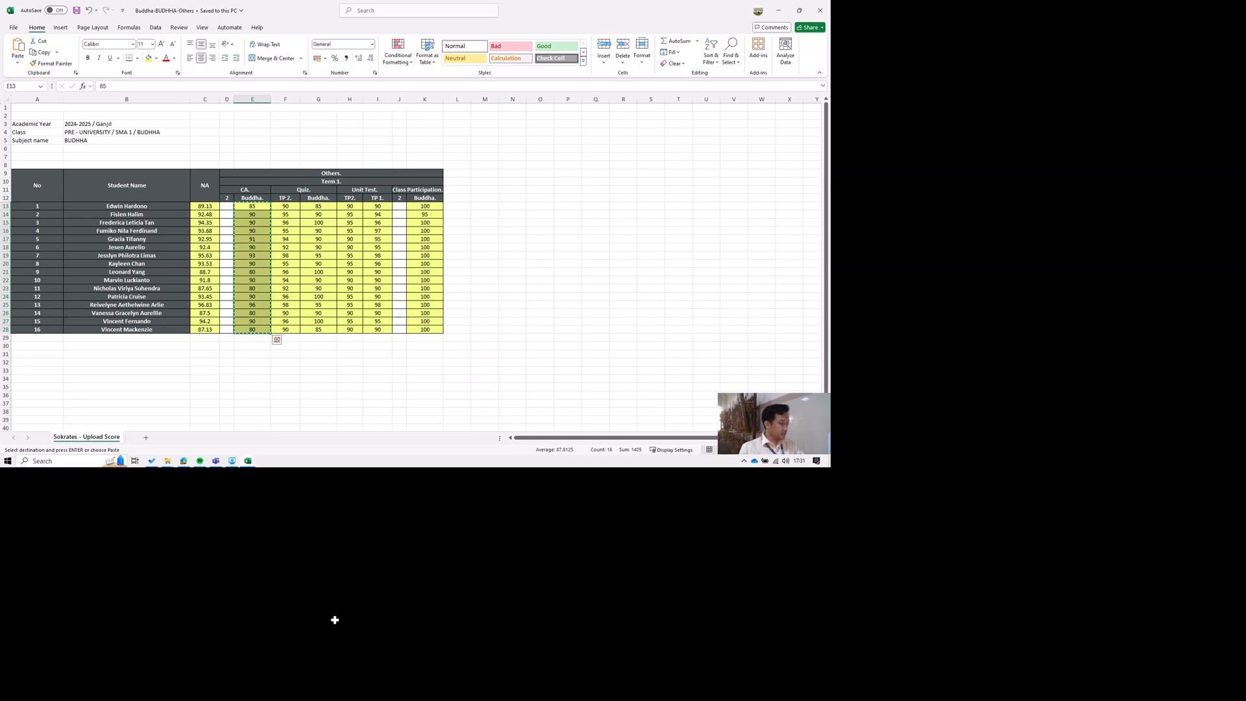
pyautogui.click(248, 461)
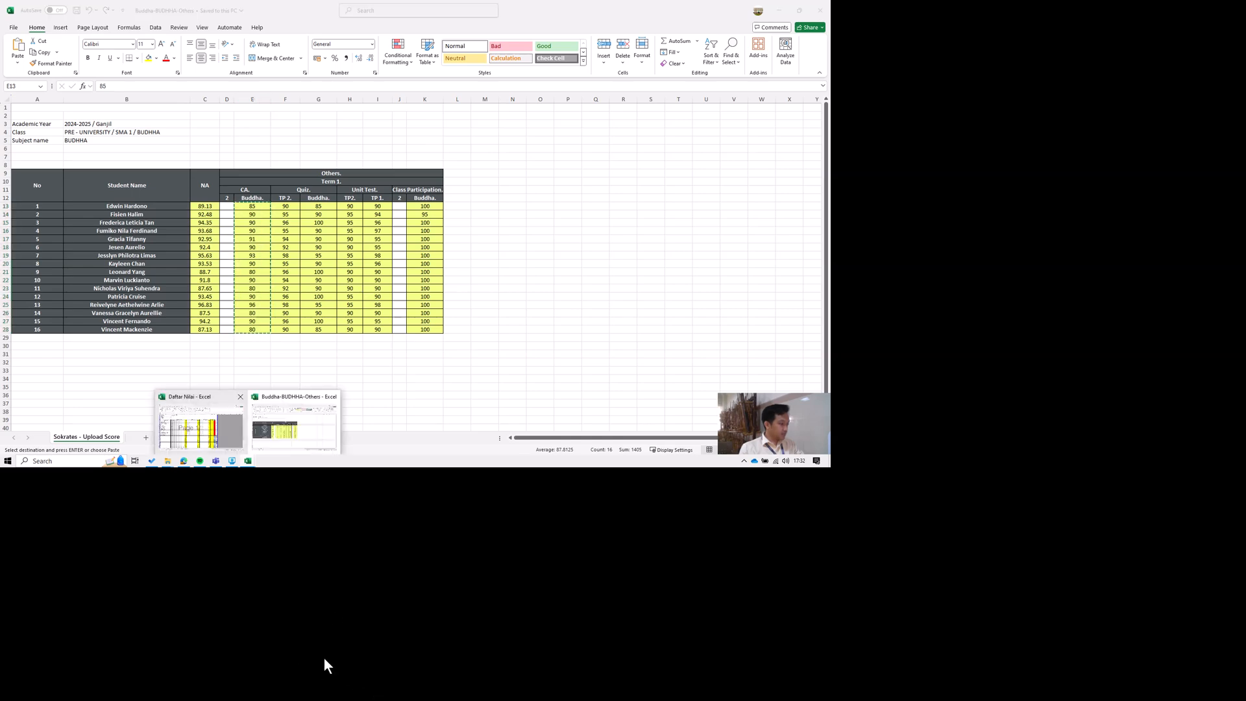
pyautogui.click(216, 438)
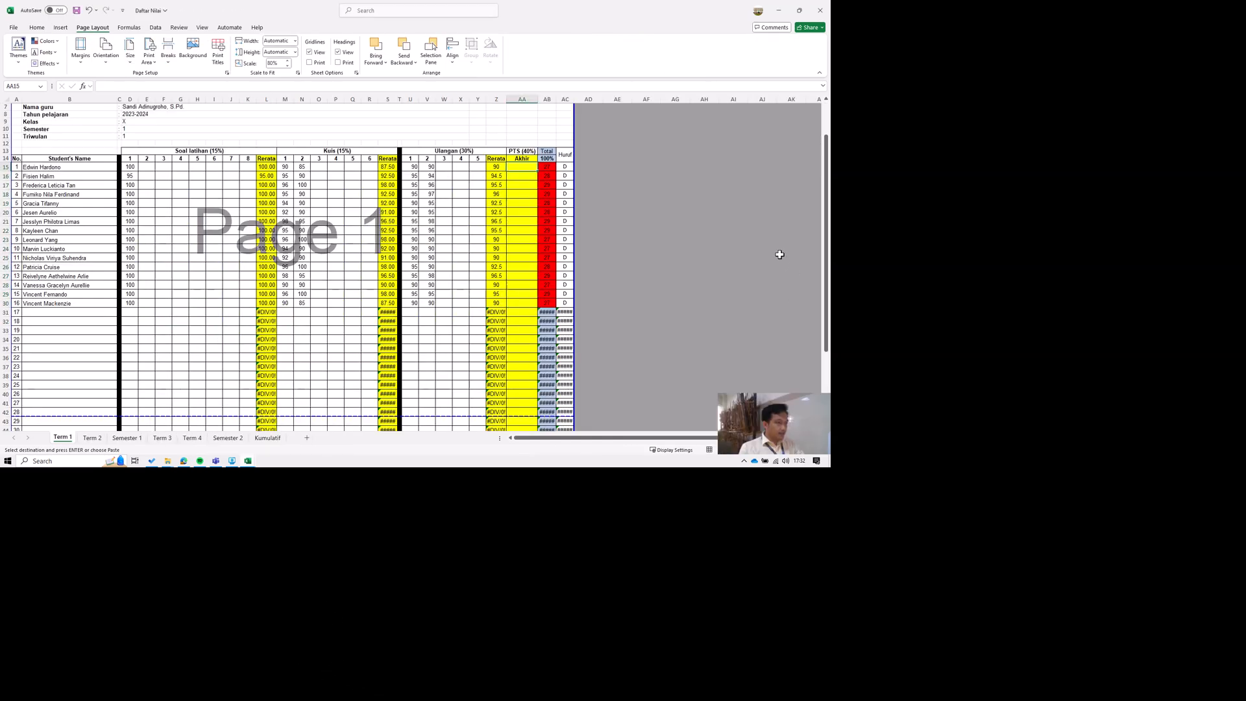
pyautogui.hotkey('ctrl', 'v')
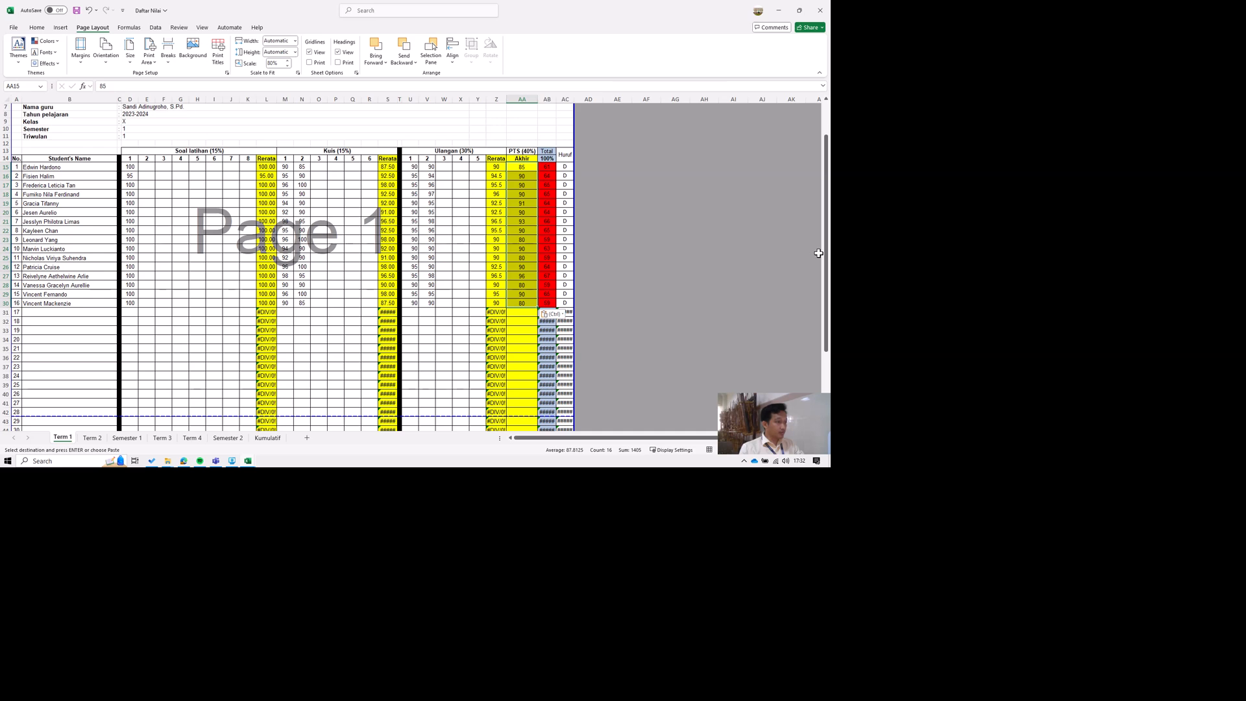
# Correct the Total formula in AB15 to reference the Rerata columns: =0.15*L15+0.15*S15+0.3*Z15+0.4*AA15.
pyautogui.press('Right')
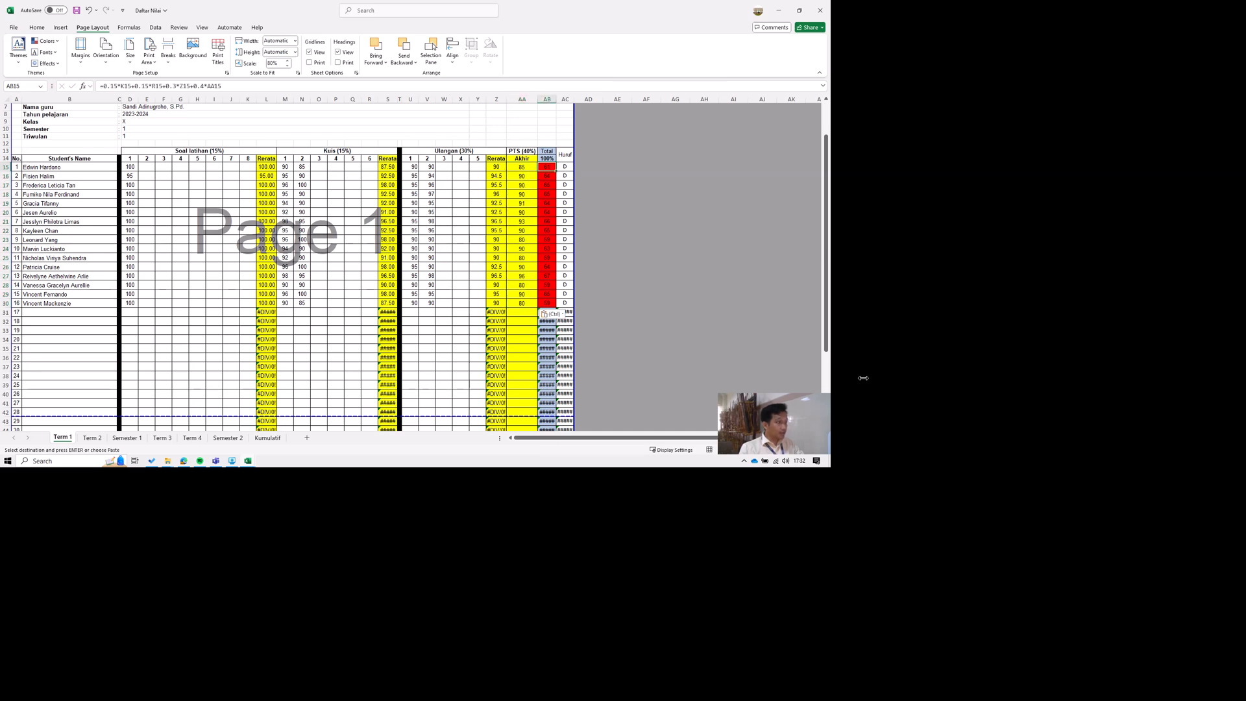
pyautogui.press('F2')
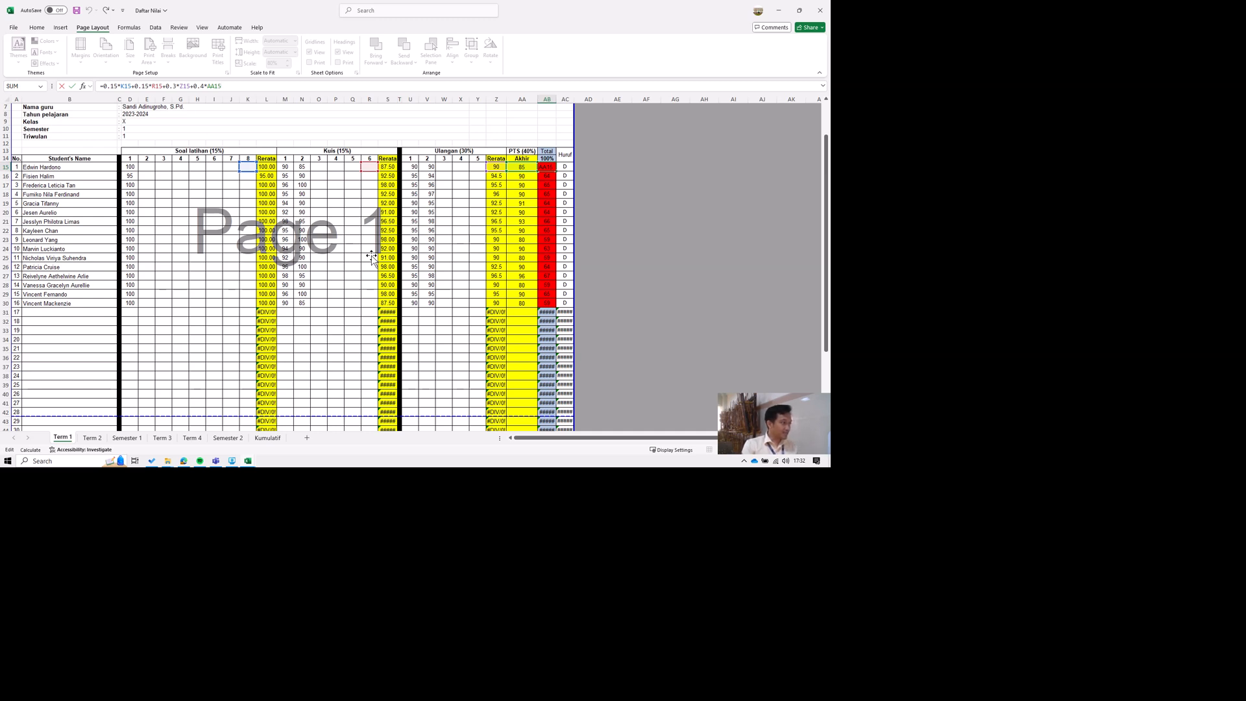
pyautogui.moveTo(371, 255); pyautogui.dragTo(395, 255)
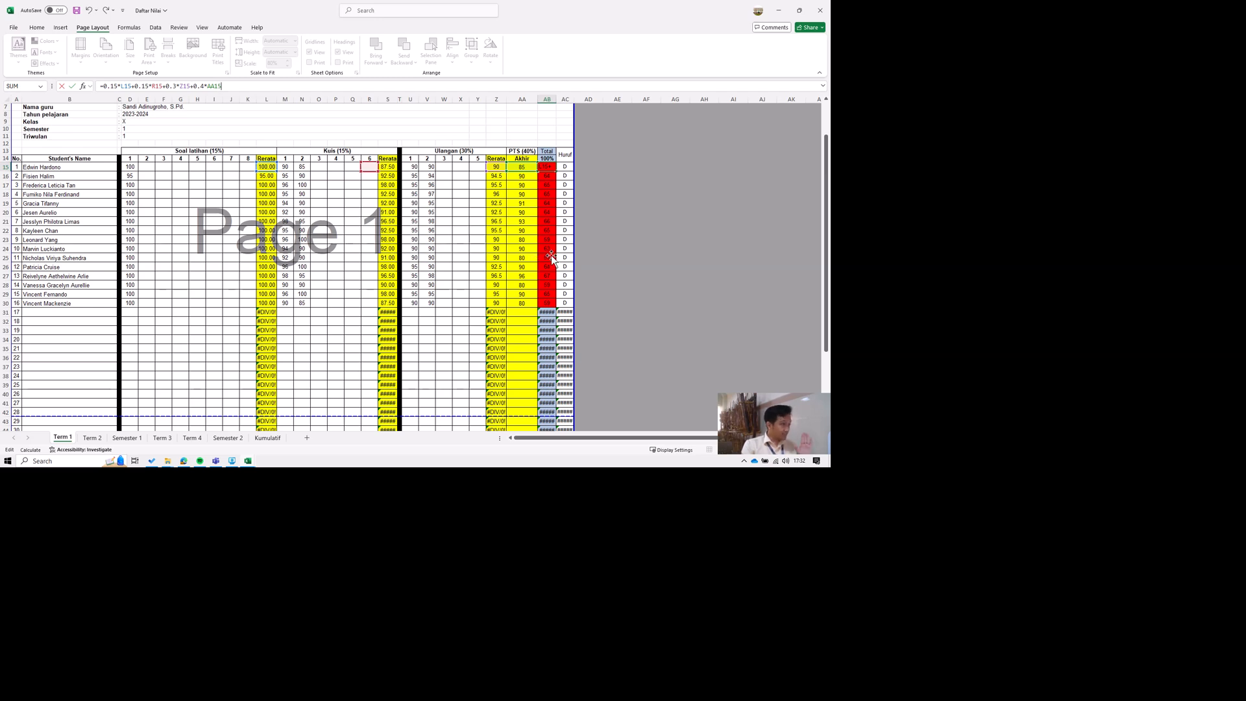
pyautogui.moveTo(572, 255); pyautogui.dragTo(575, 255)
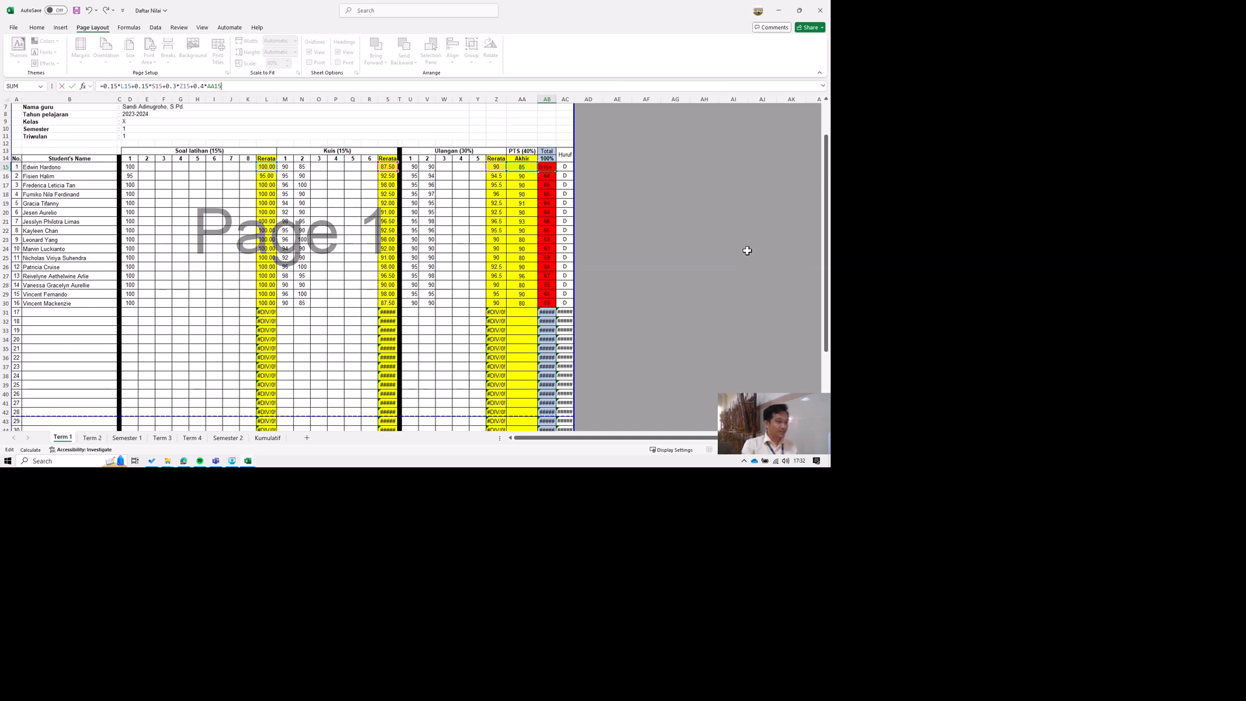
pyautogui.press('Return')
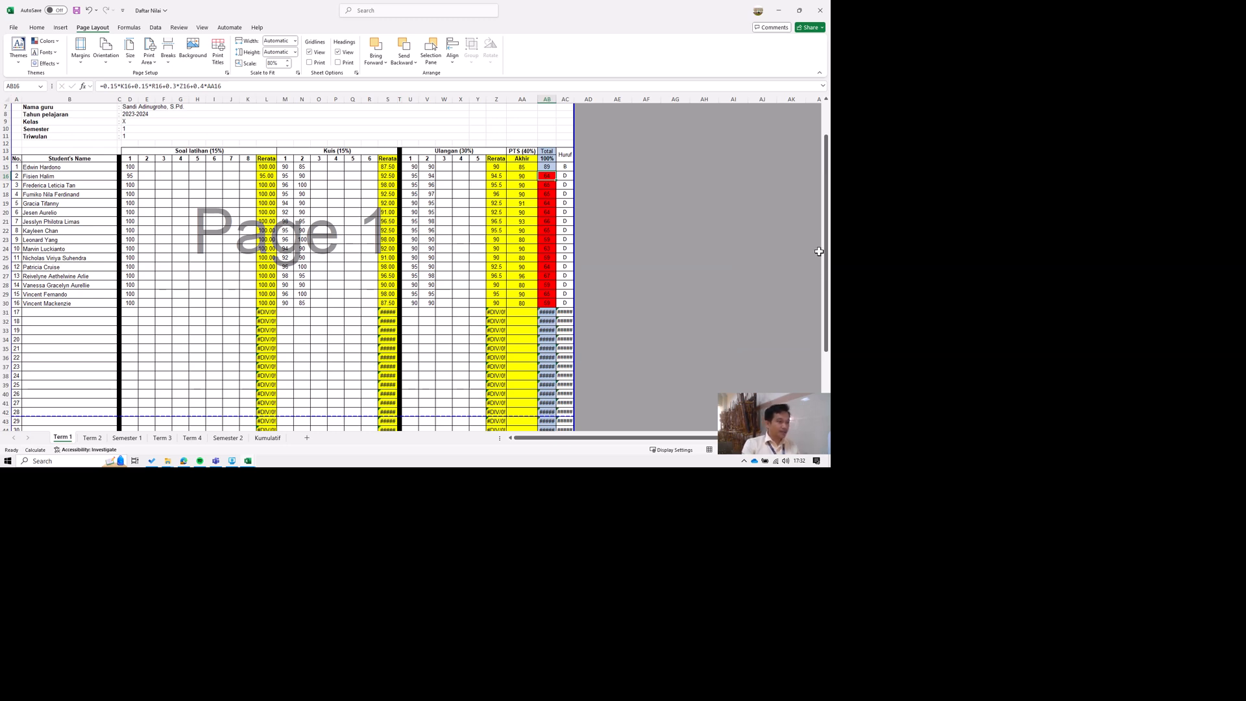
pyautogui.press('Up')
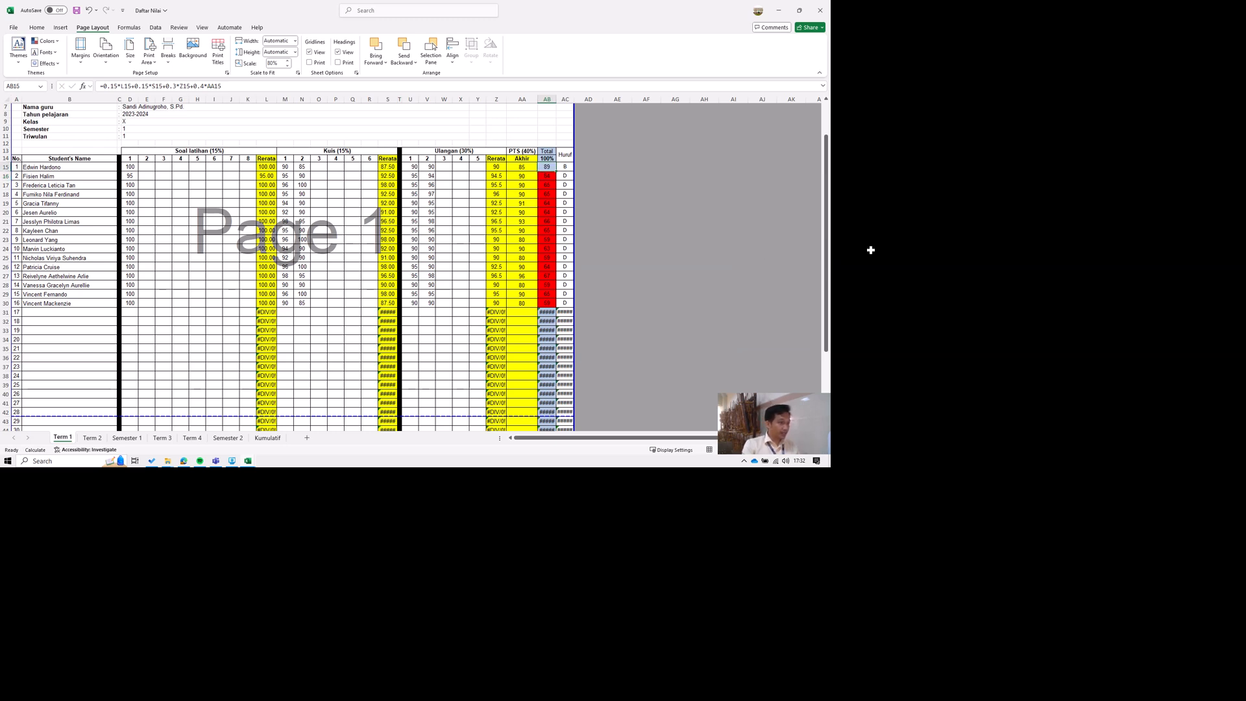
# Examine the NA final scores in C13:C28 of Buddha-BUDHHA-Others to compare them with the Total column of Daftar Nilai.
pyautogui.click(247, 461)
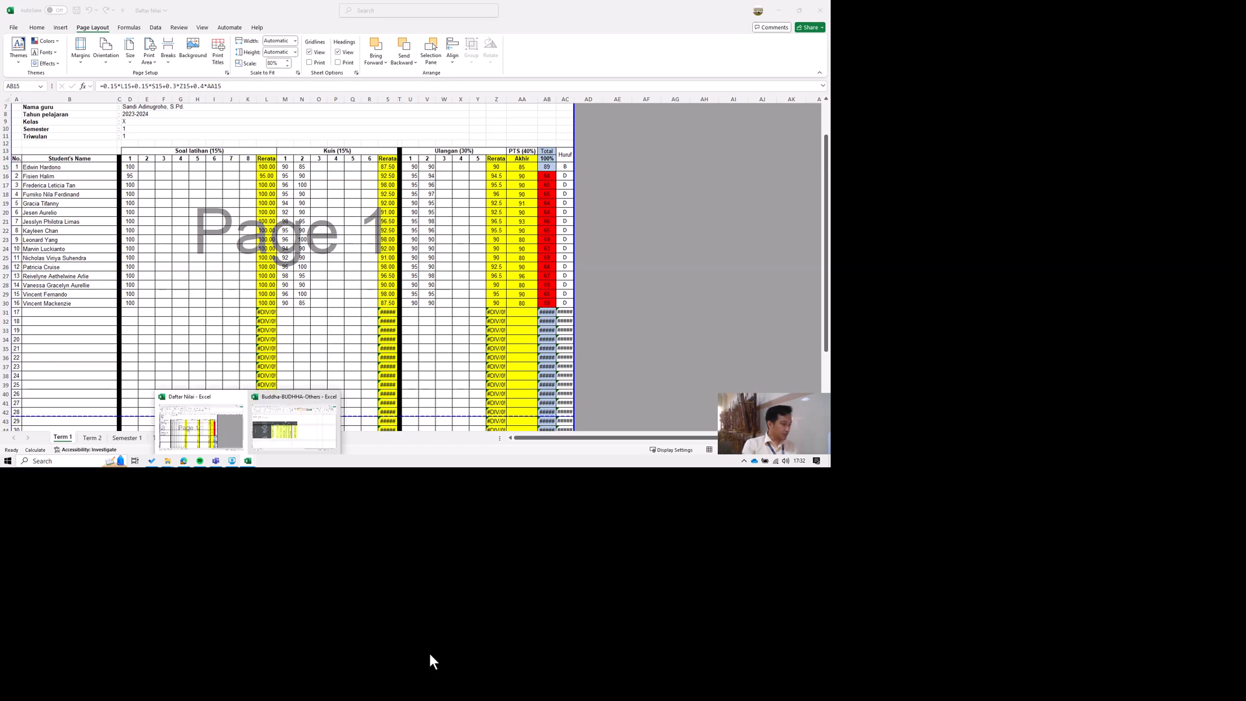
pyautogui.click(286, 435)
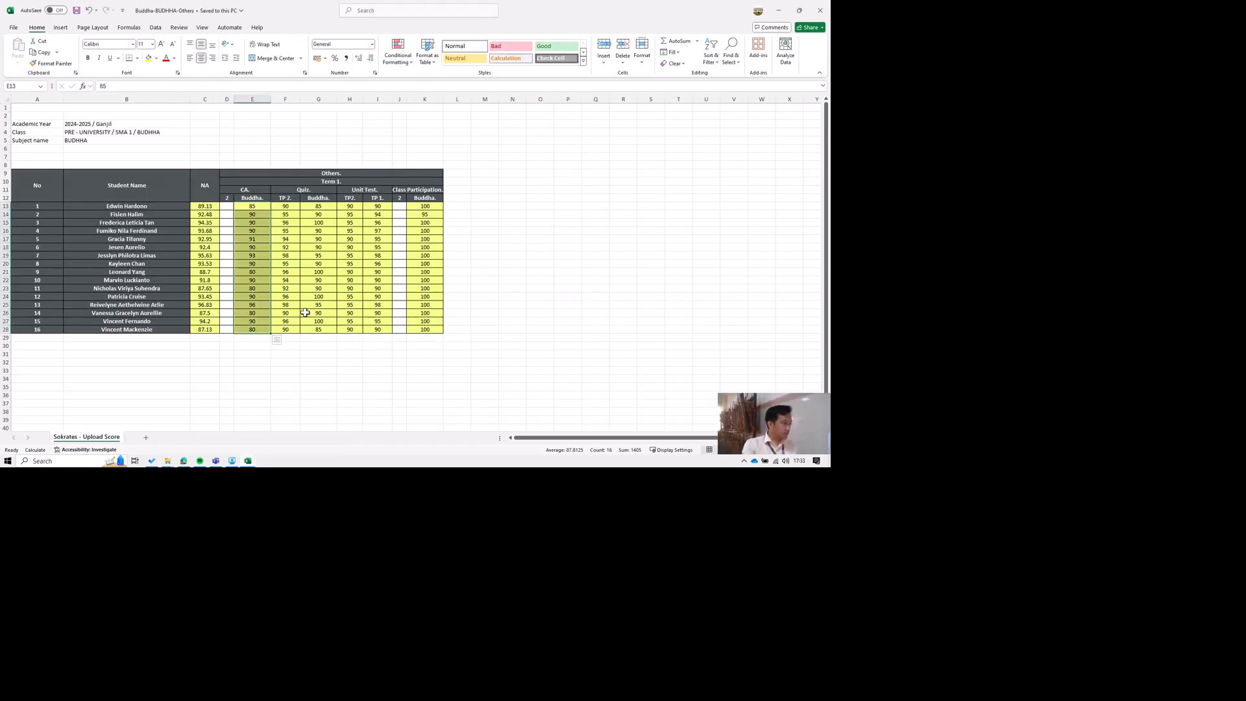
pyautogui.press('Left')
pyautogui.press('Left')
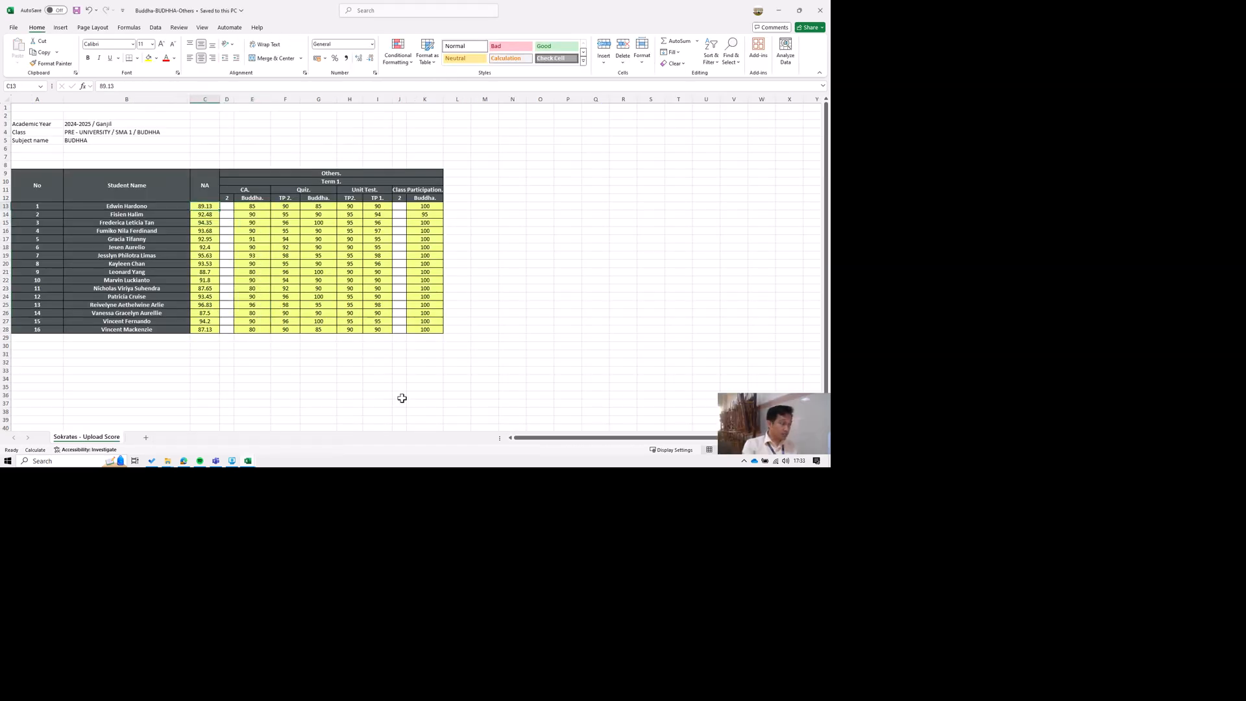
pyautogui.hotkey('shift', 'Down')
pyautogui.hotkey('shift', 'Down')
pyautogui.hotkey('shift', 'Down')
pyautogui.hotkey('shift', 'Down')
pyautogui.hotkey('shift', 'Down')
pyautogui.hotkey('shift', 'Down')
pyautogui.hotkey('shift', 'Down')
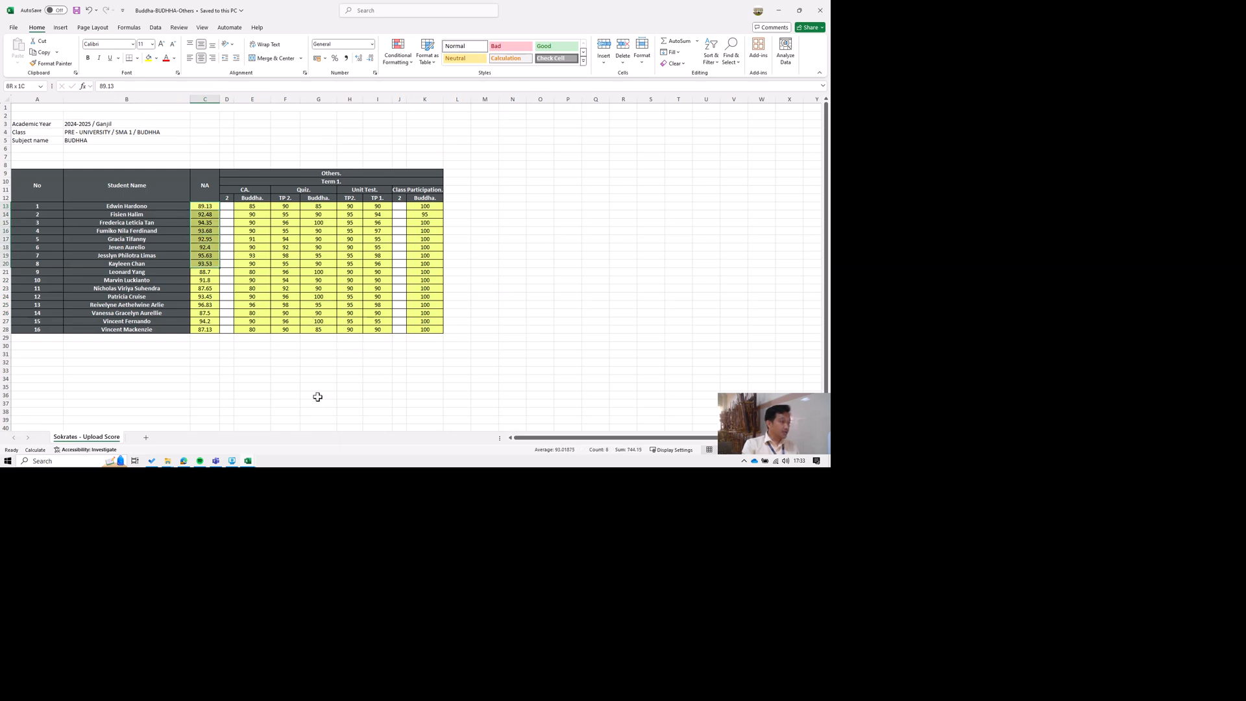
pyautogui.hotkey('shift', 'Down')
pyautogui.hotkey('shift', 'Down')
pyautogui.hotkey('shift', 'Down')
pyautogui.hotkey('shift', 'Down')
pyautogui.hotkey('shift', 'Down')
pyautogui.hotkey('shift', 'Down')
pyautogui.hotkey('shift', 'Down')
pyautogui.hotkey('shift', 'Down')
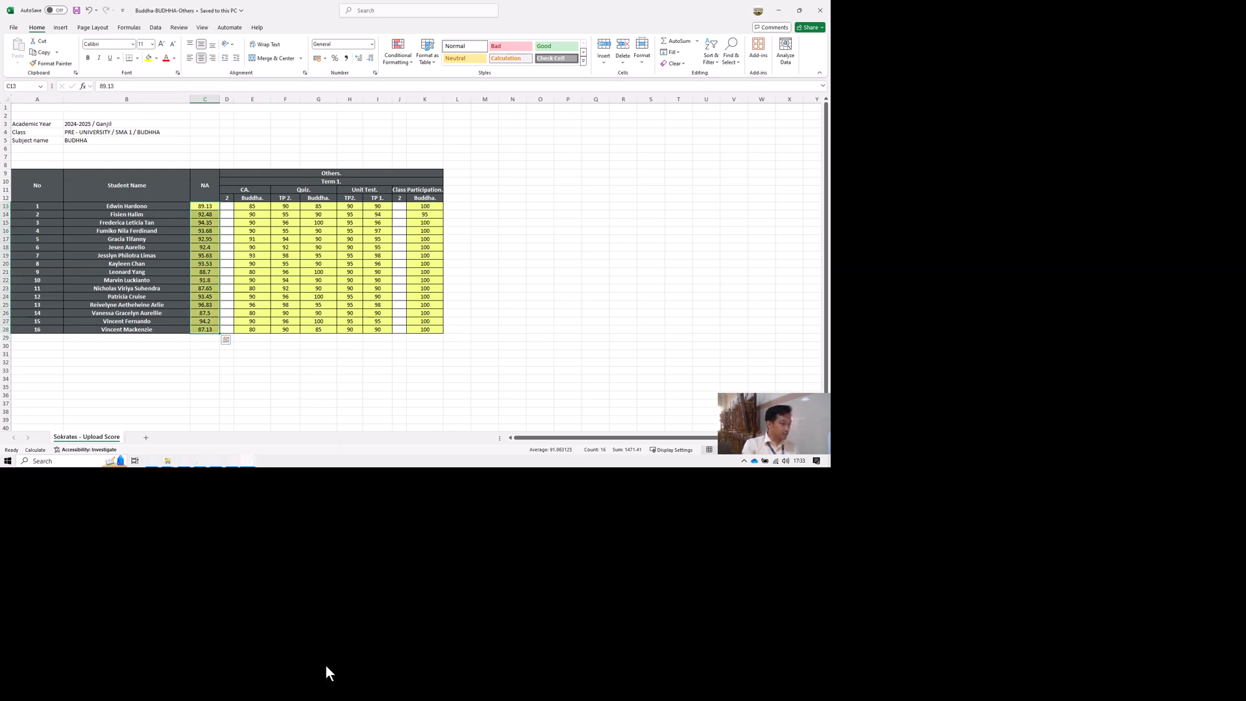
pyautogui.click(247, 463)
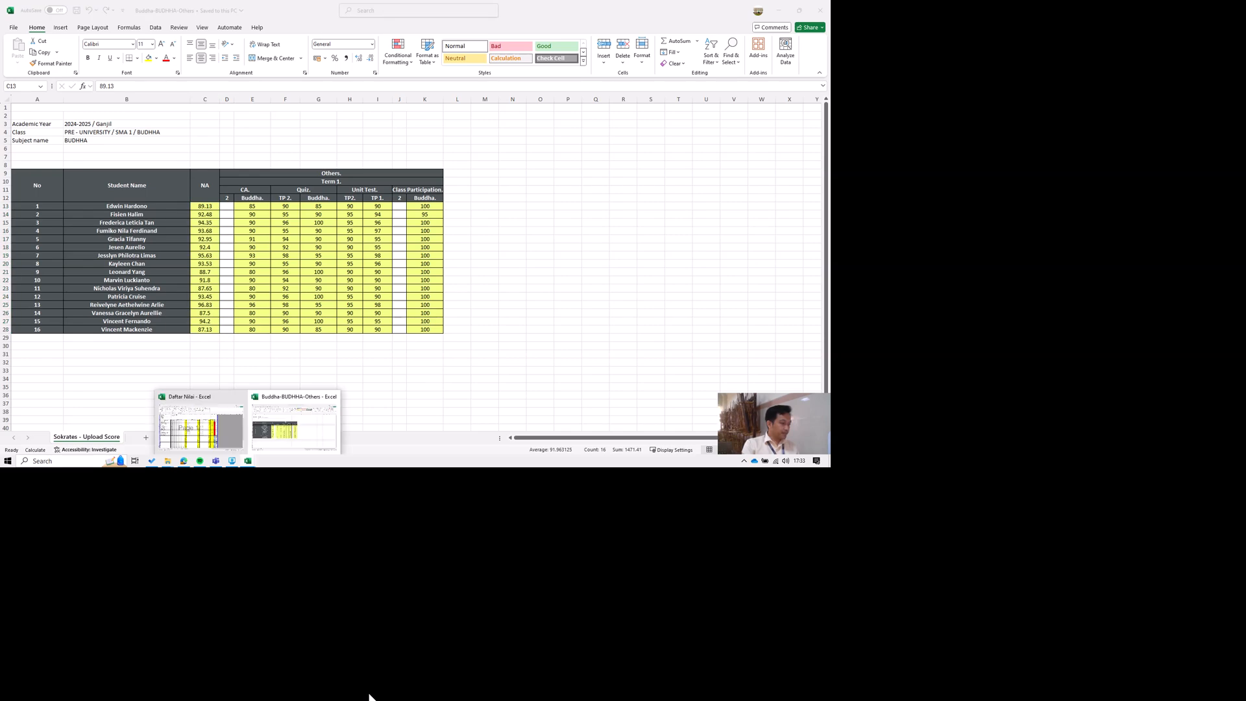
# Return to Daftar Nilai and fill the corrected Total formula from AB15 down the column to AB49.
pyautogui.click(202, 426)
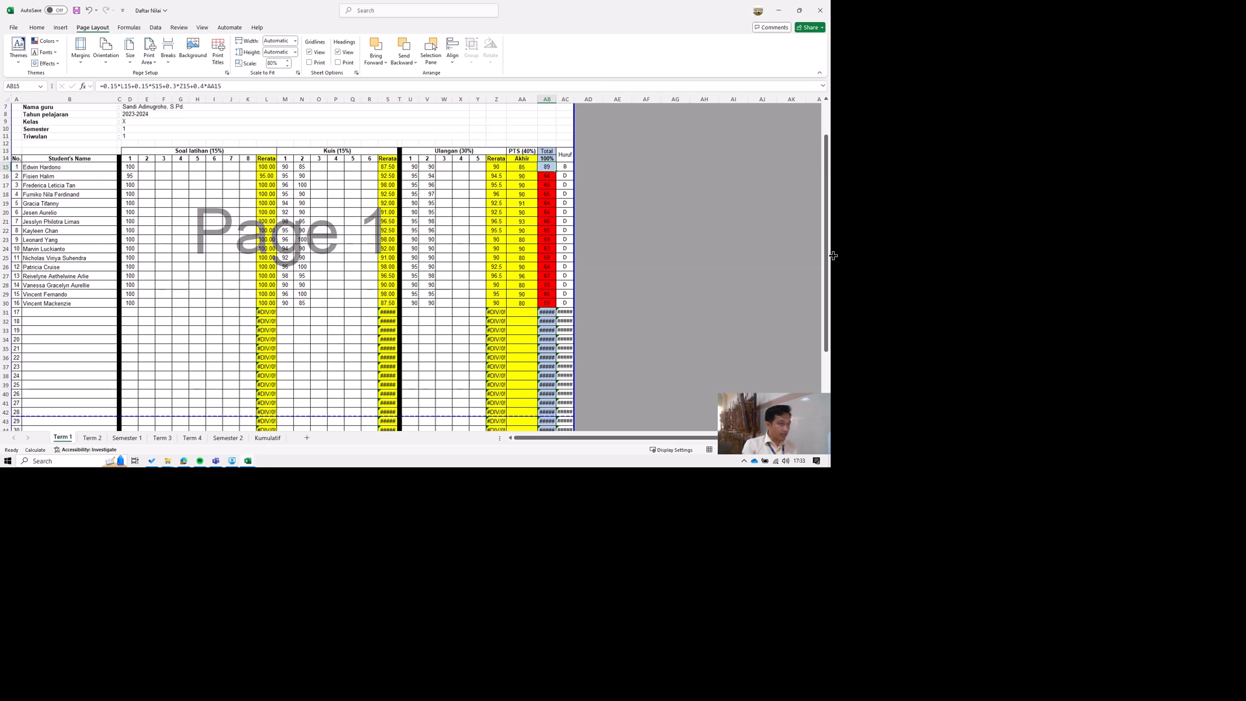
pyautogui.doubleClick(556, 171)
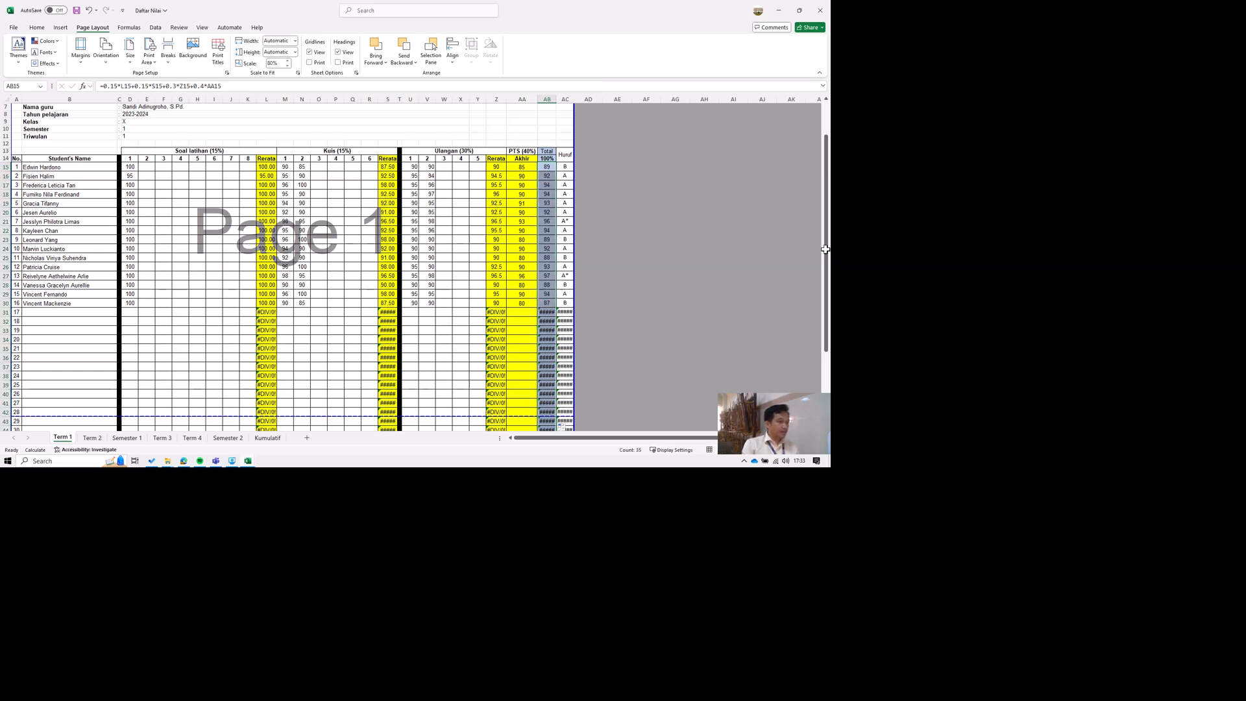
pyautogui.click(550, 167)
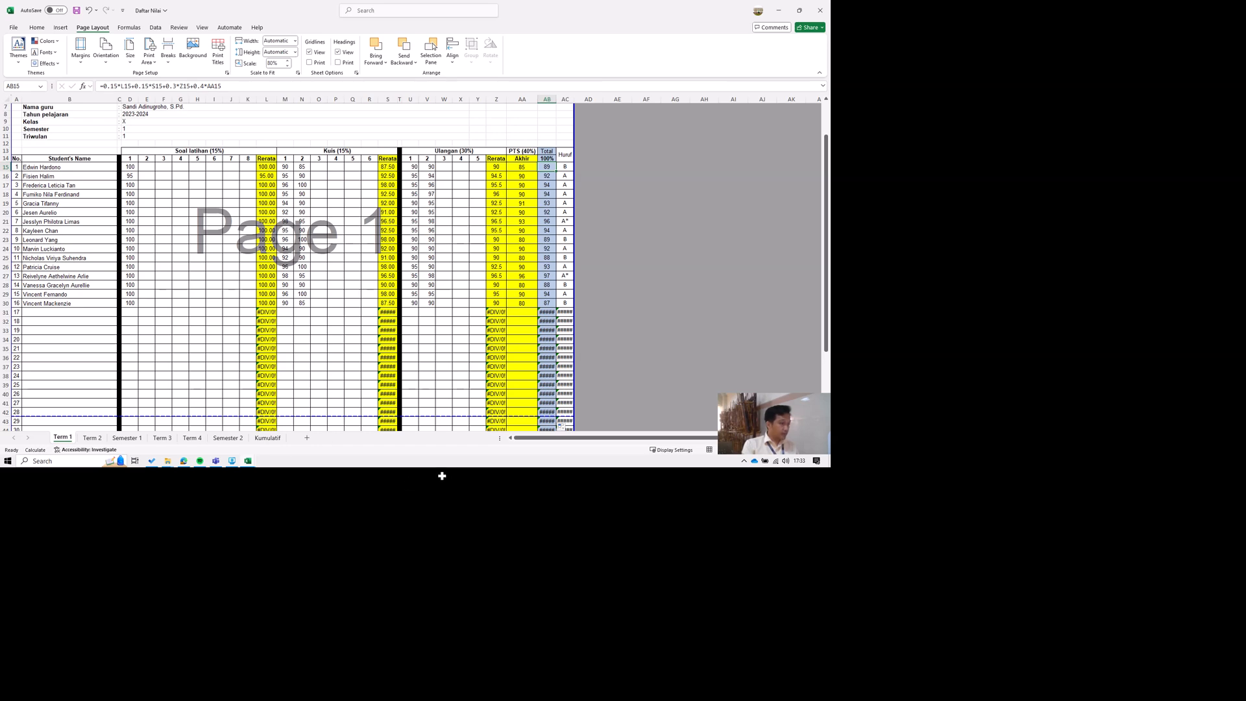
# Delete the unused student rows 31 to 49, numbered 17 to 35, from the Term 1 sheet.
pyautogui.scroll(-3, 442, 475)
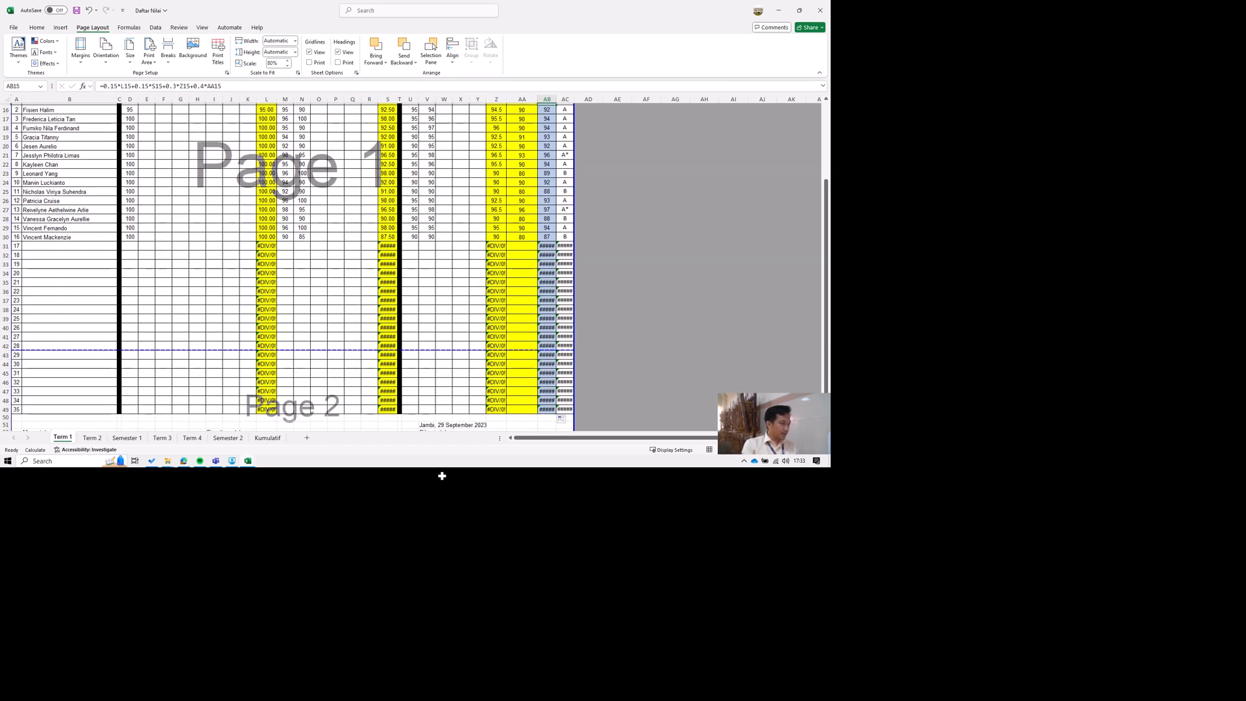
pyautogui.scroll(-2, 439, 479)
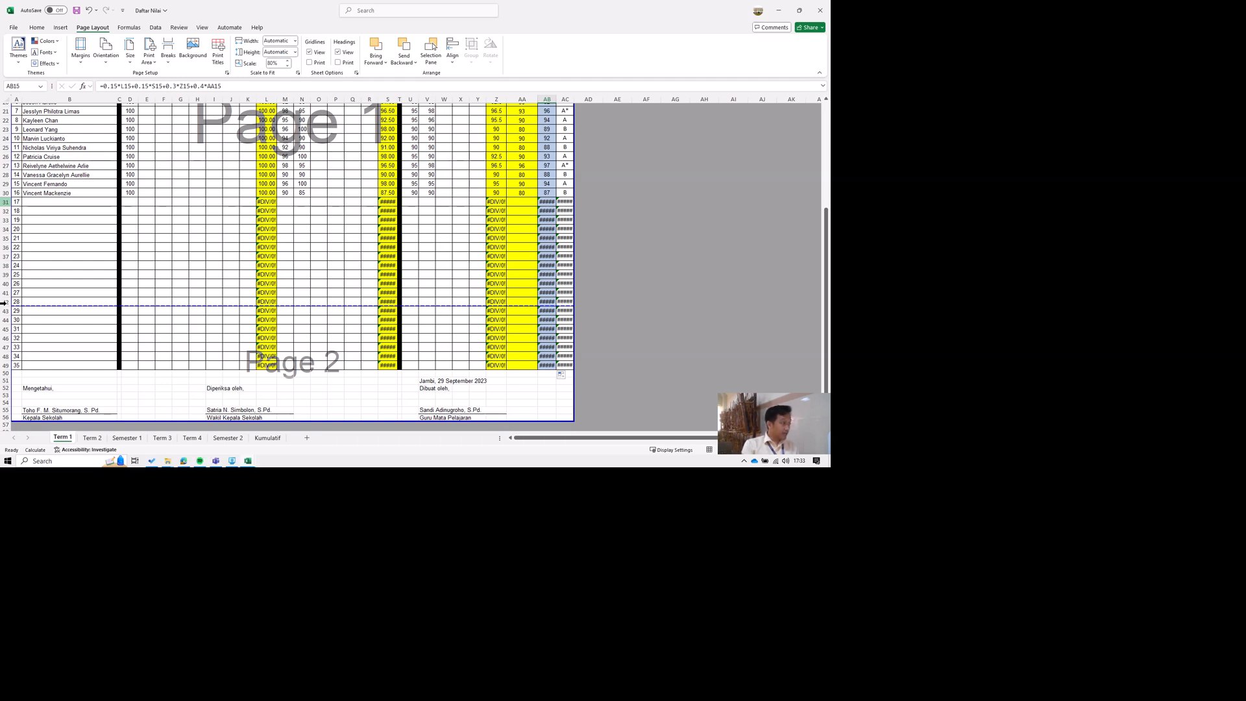
pyautogui.moveTo(6, 202); pyautogui.dragTo(5, 364)
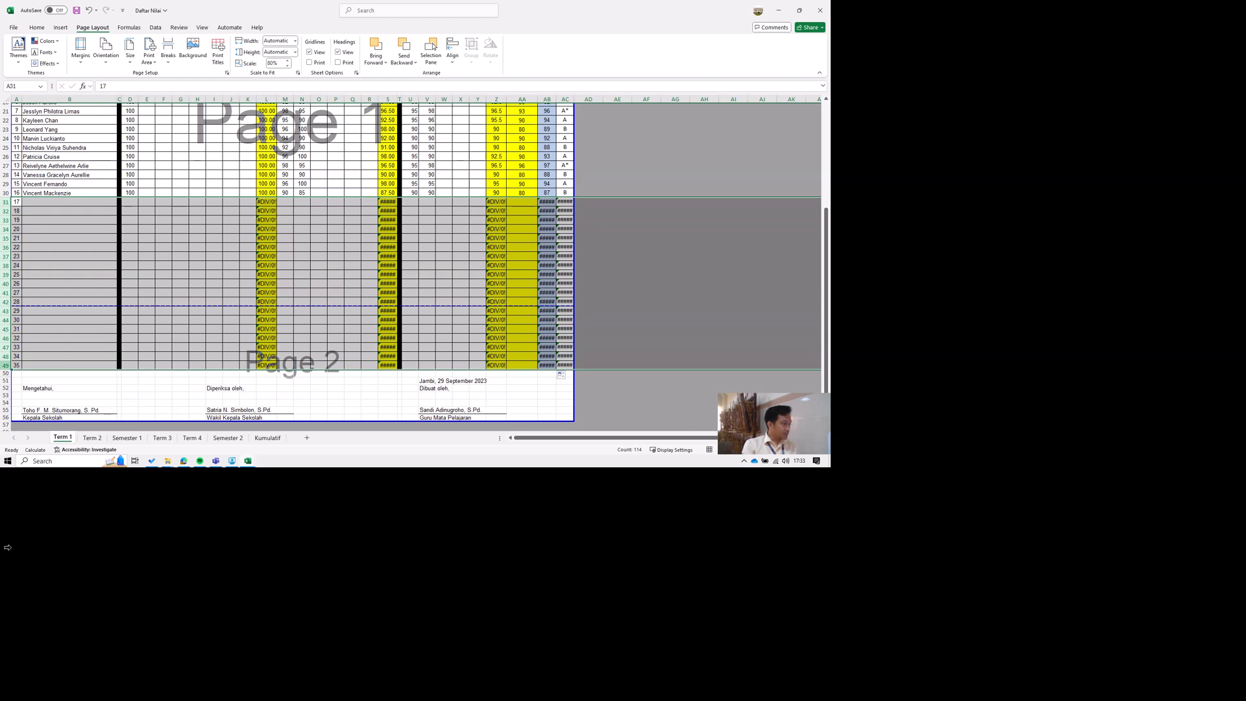
pyautogui.rightClick(7, 365)
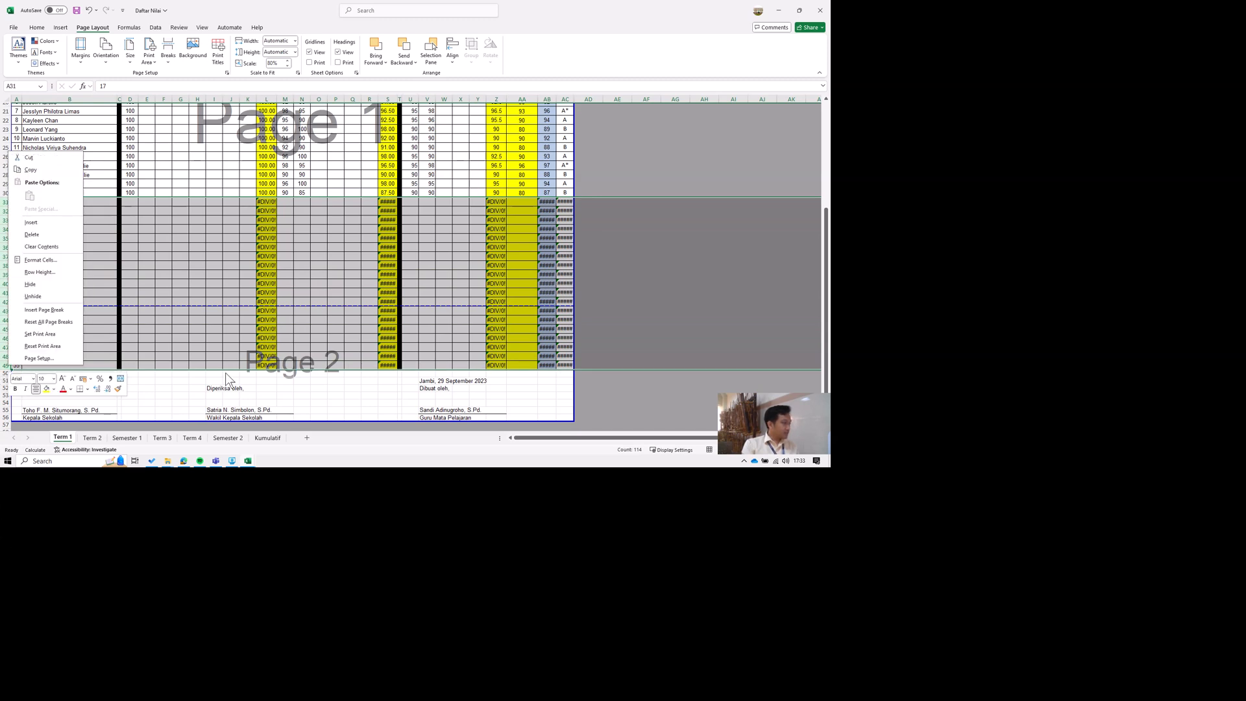
pyautogui.press('Escape')
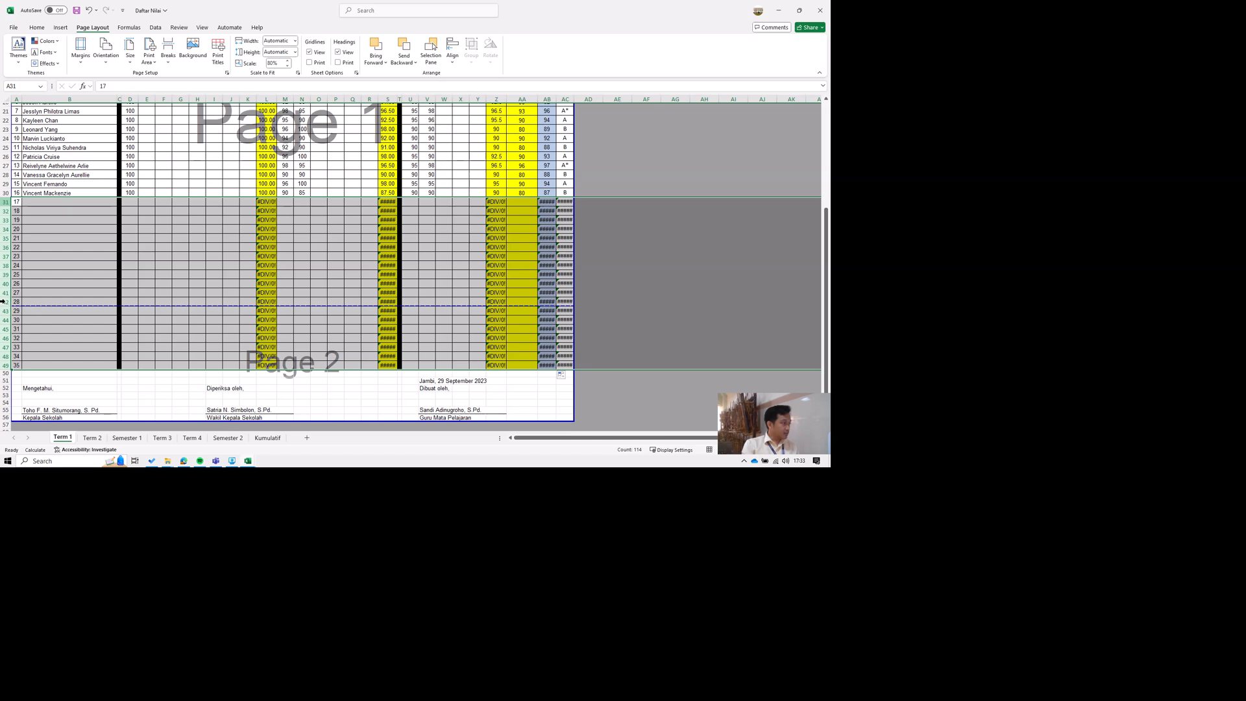
pyautogui.moveTo(5, 202); pyautogui.dragTo(5, 330)
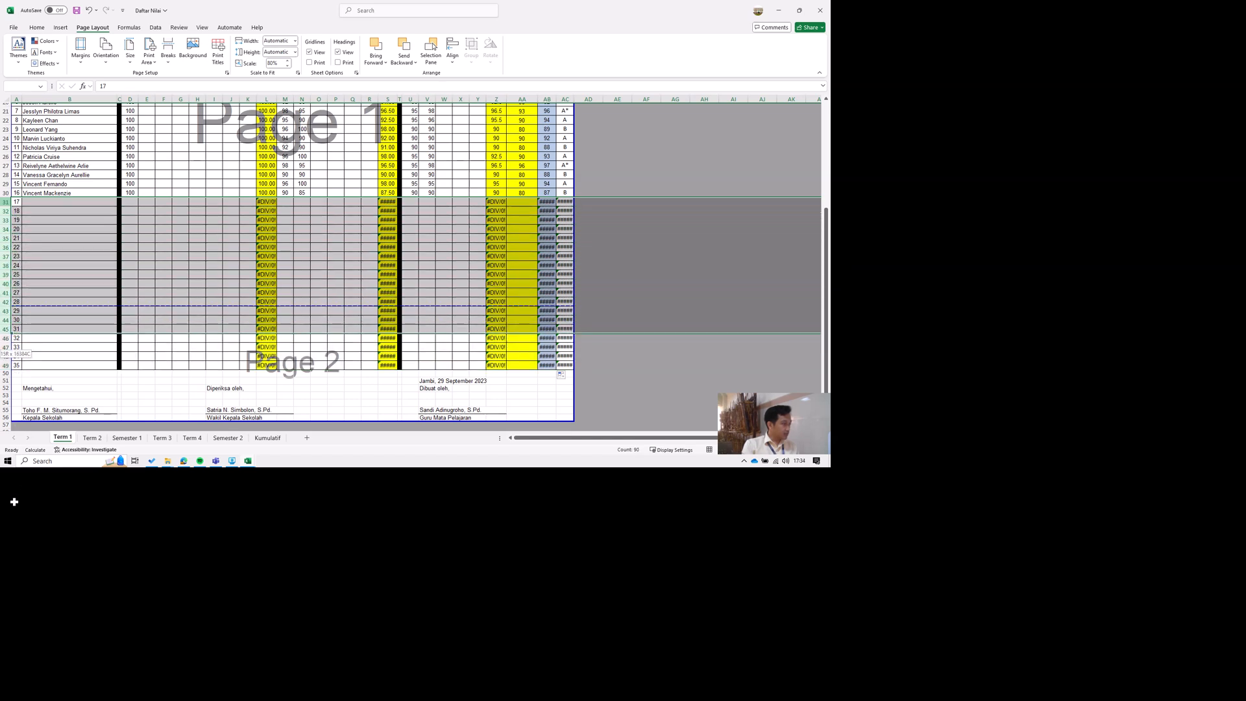
pyautogui.moveTo(14, 502); pyautogui.dragTo(3, 549)
pyautogui.rightClick(7, 365)
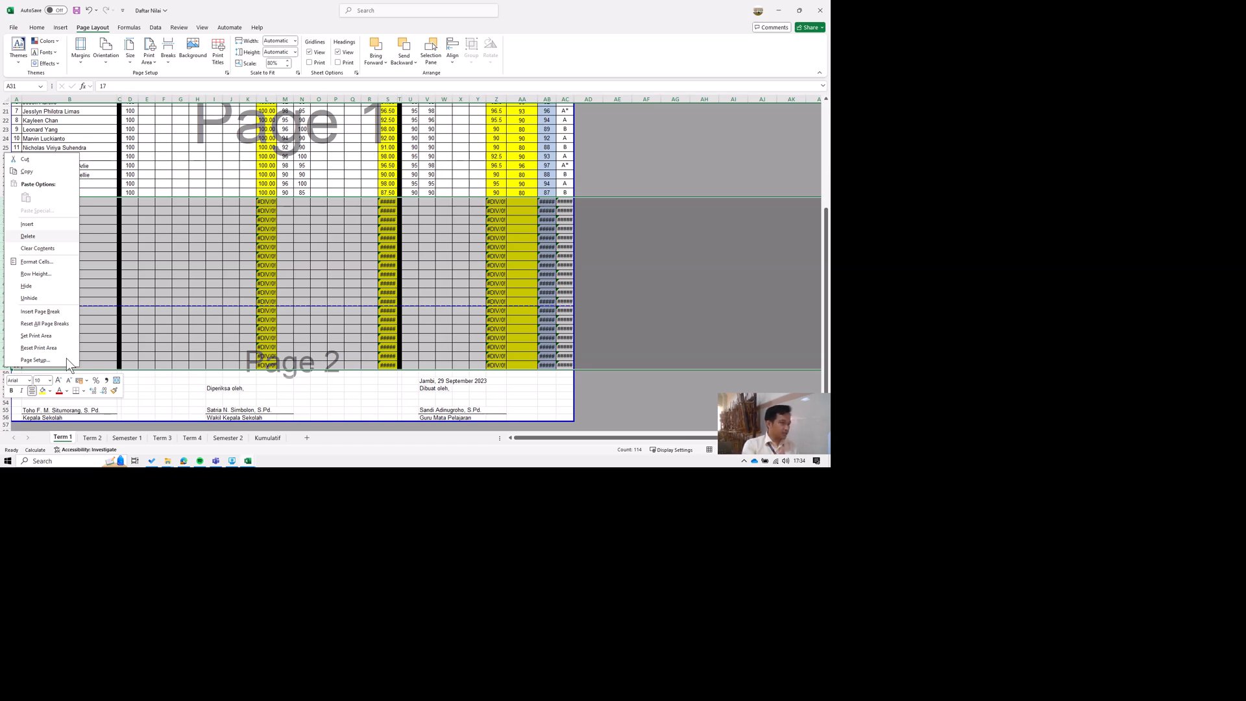
pyautogui.click(268, 419)
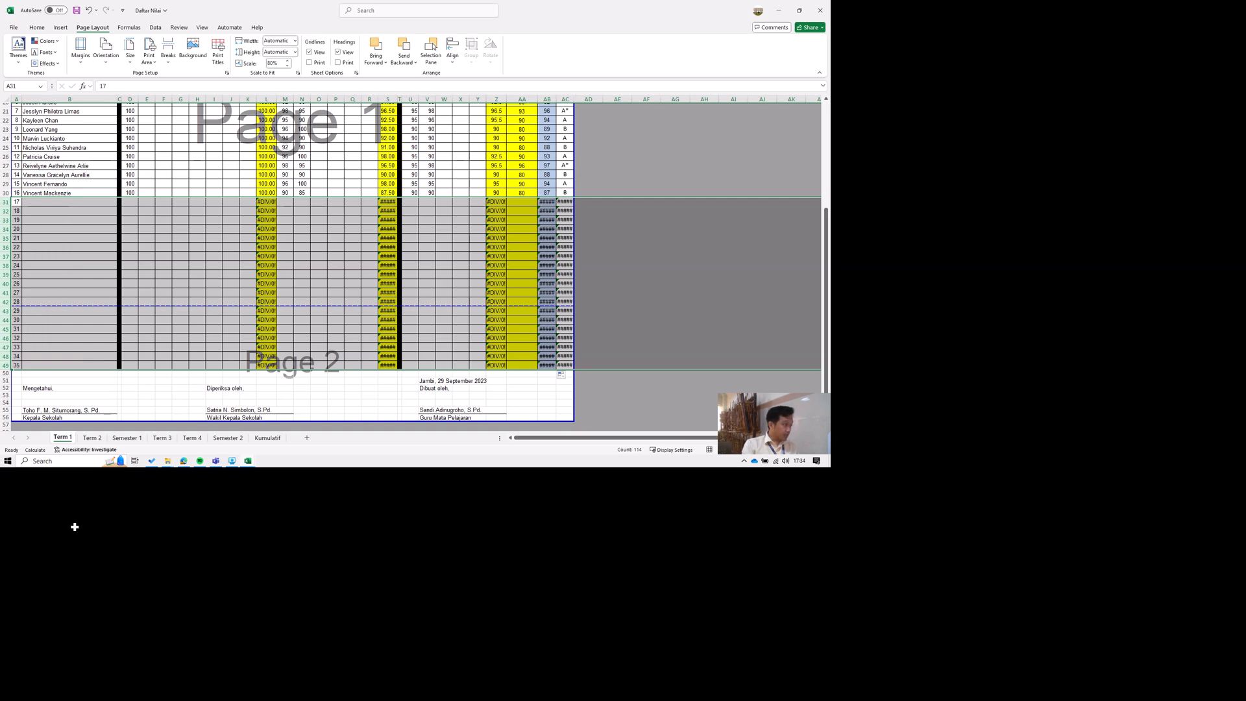
pyautogui.rightClick(3, 299)
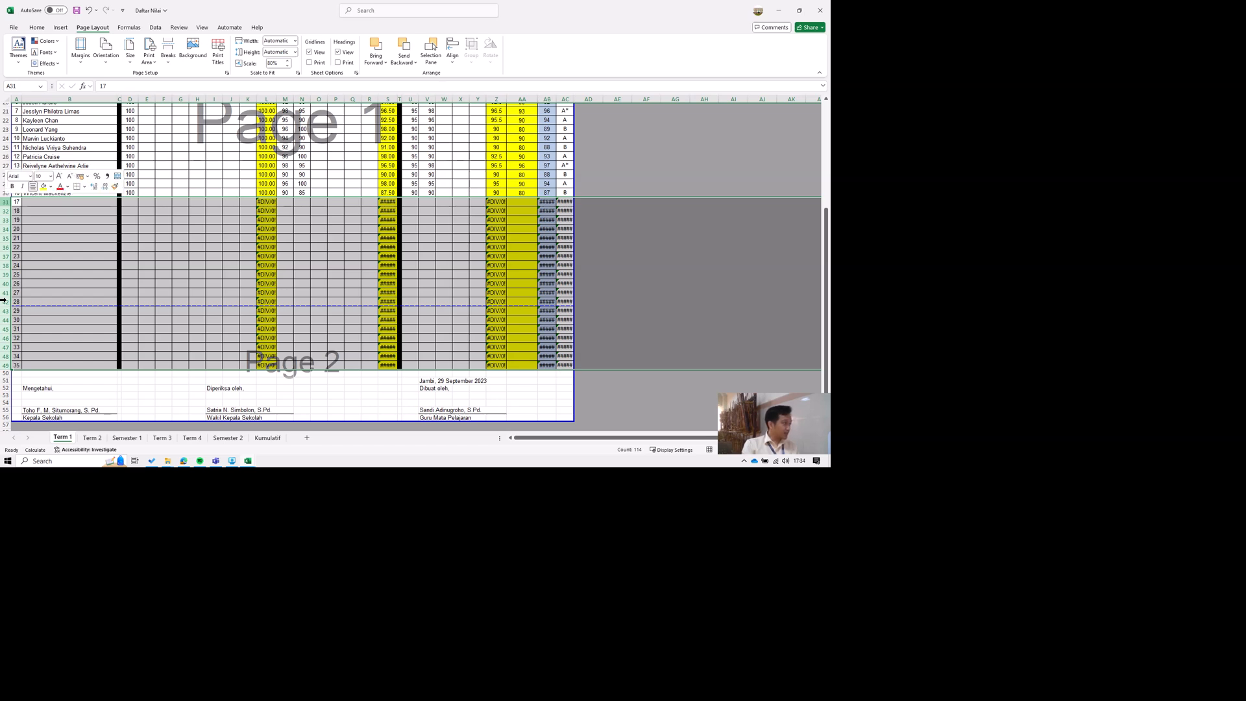
pyautogui.click(49, 427)
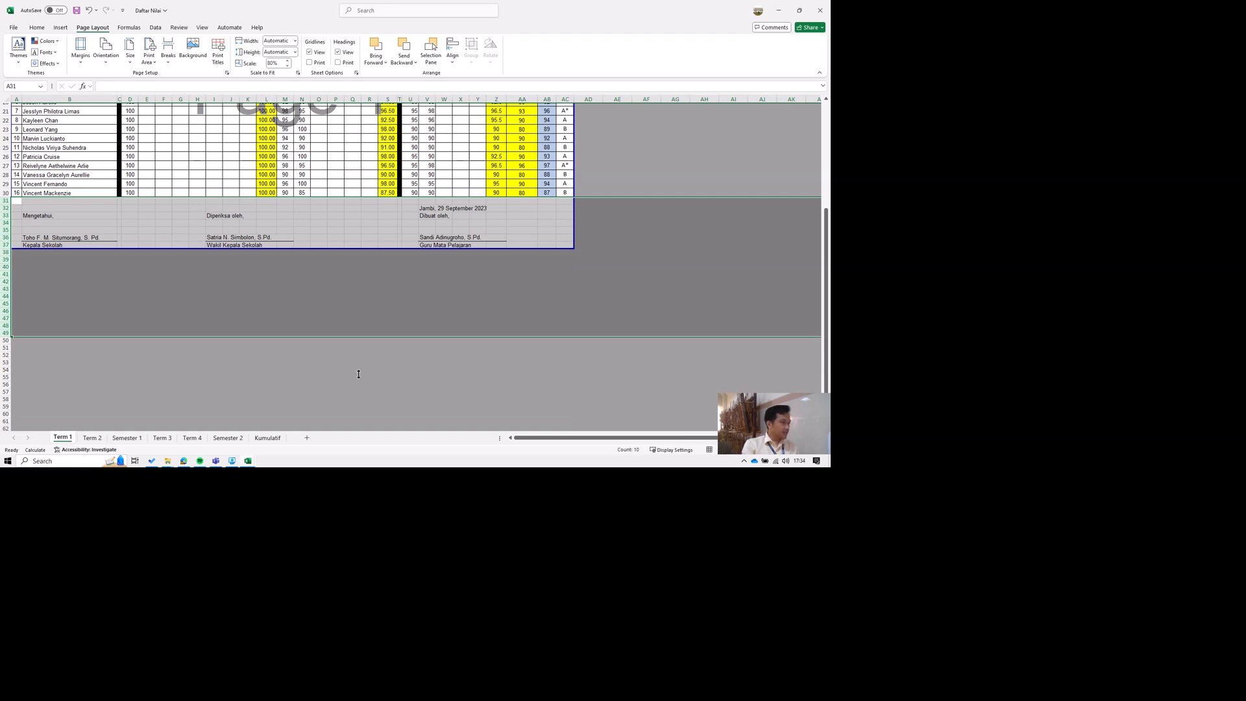
# Set Mata pelajaran in D6 to "Pendidika Agama Buddha dan Budi Pekerti".
pyautogui.scroll(5, 359, 383)
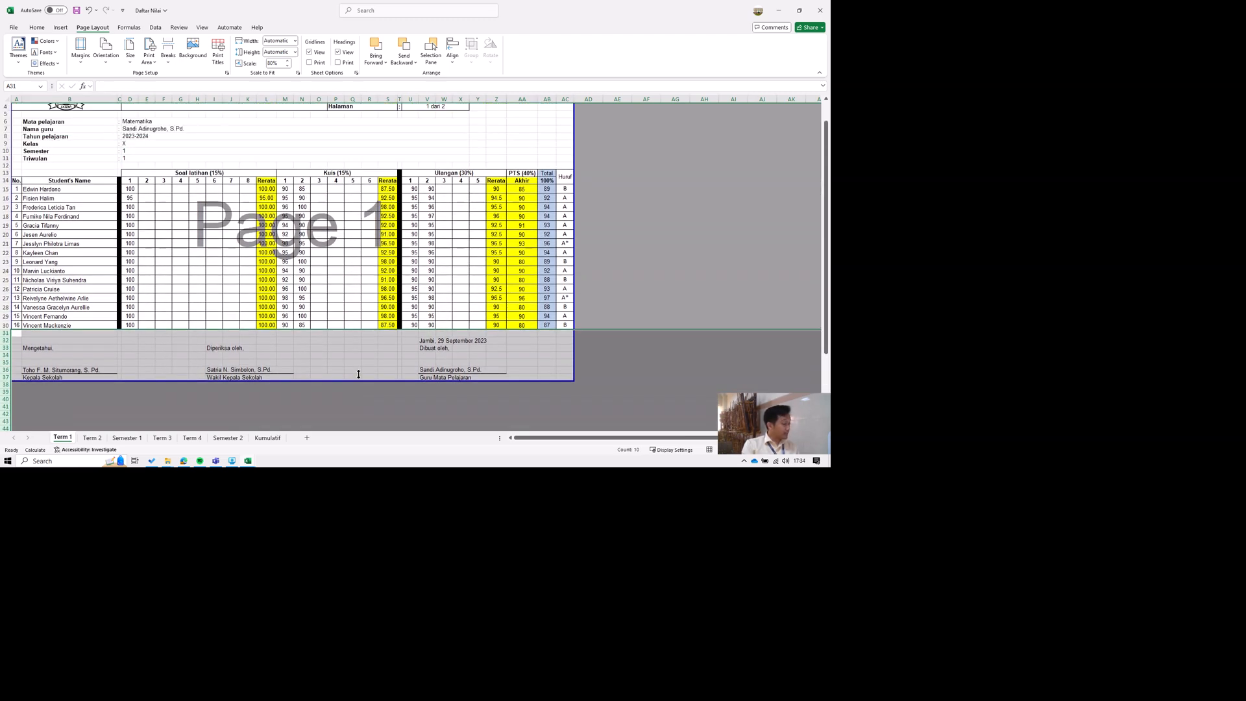
pyautogui.scroll(1, 358, 374)
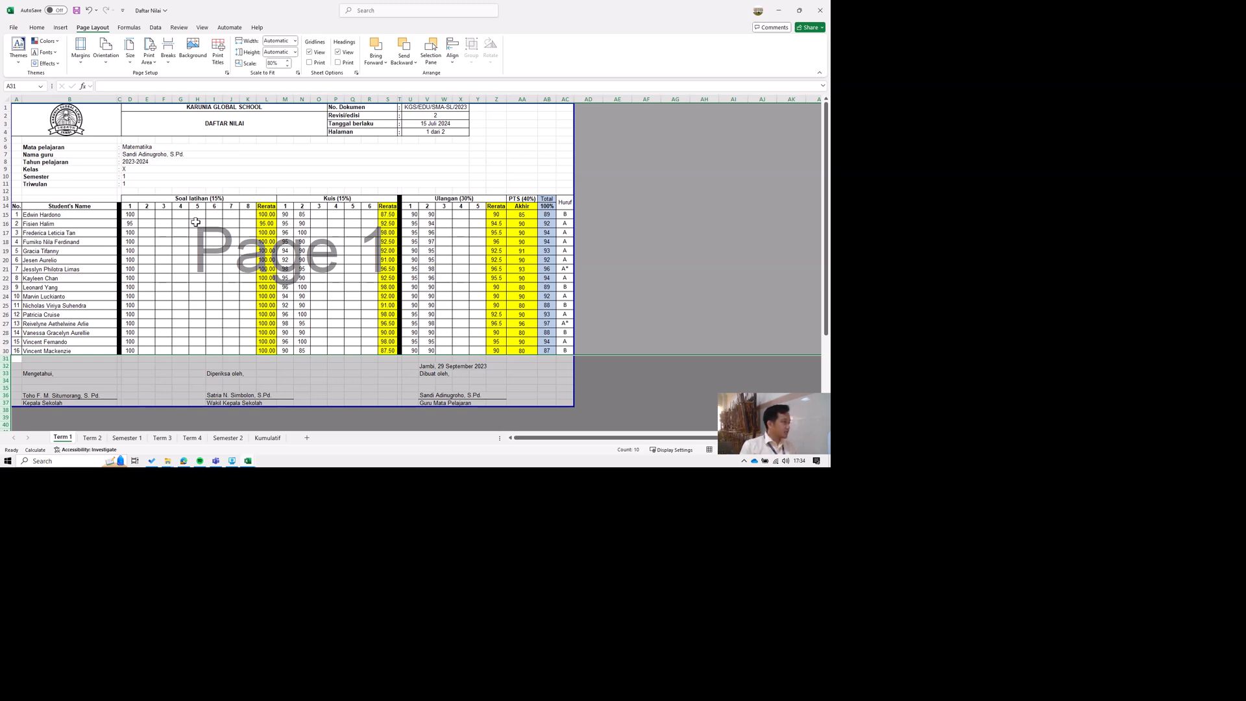
pyautogui.click(176, 148)
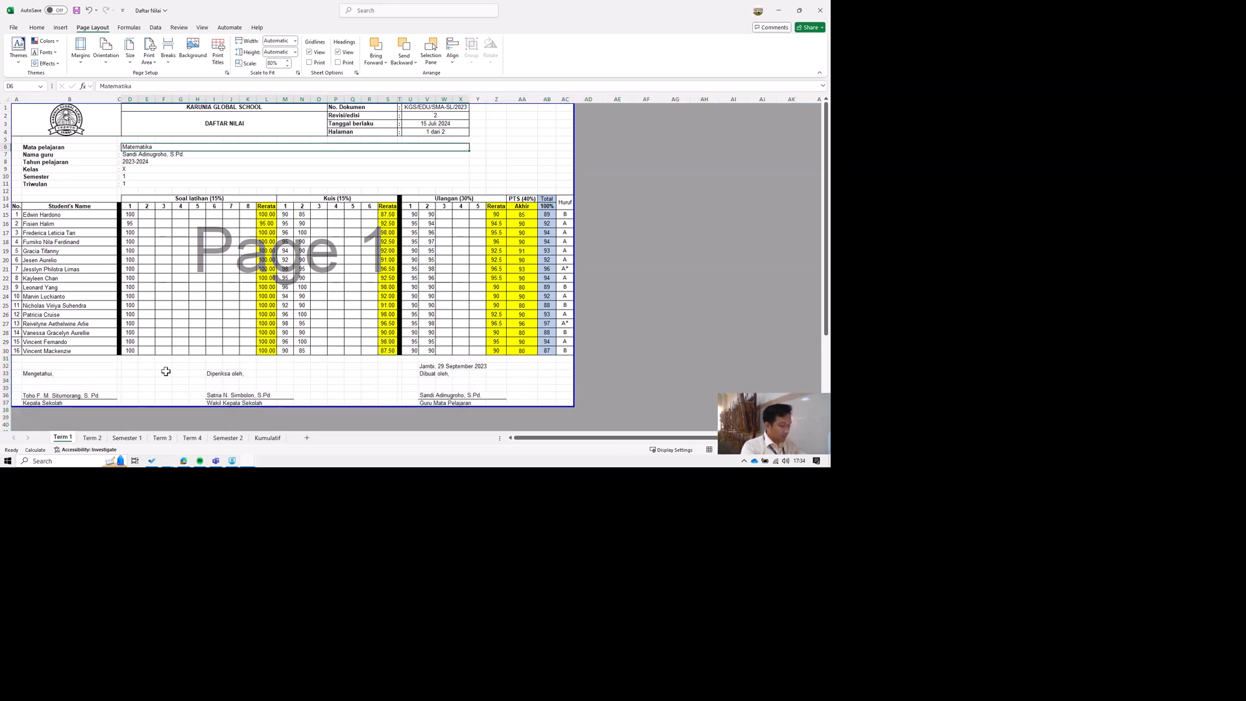
pyautogui.write('Pen')
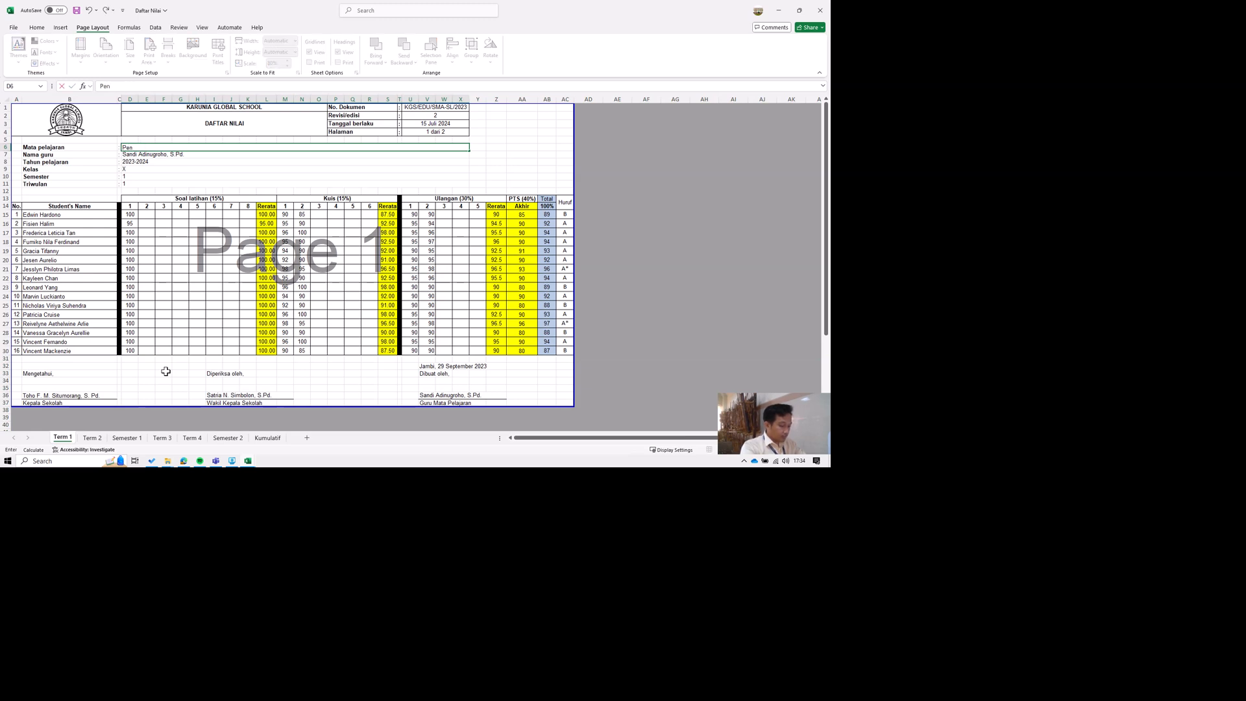
pyautogui.write('didika Agama Buddha dan Budi Pekerti')
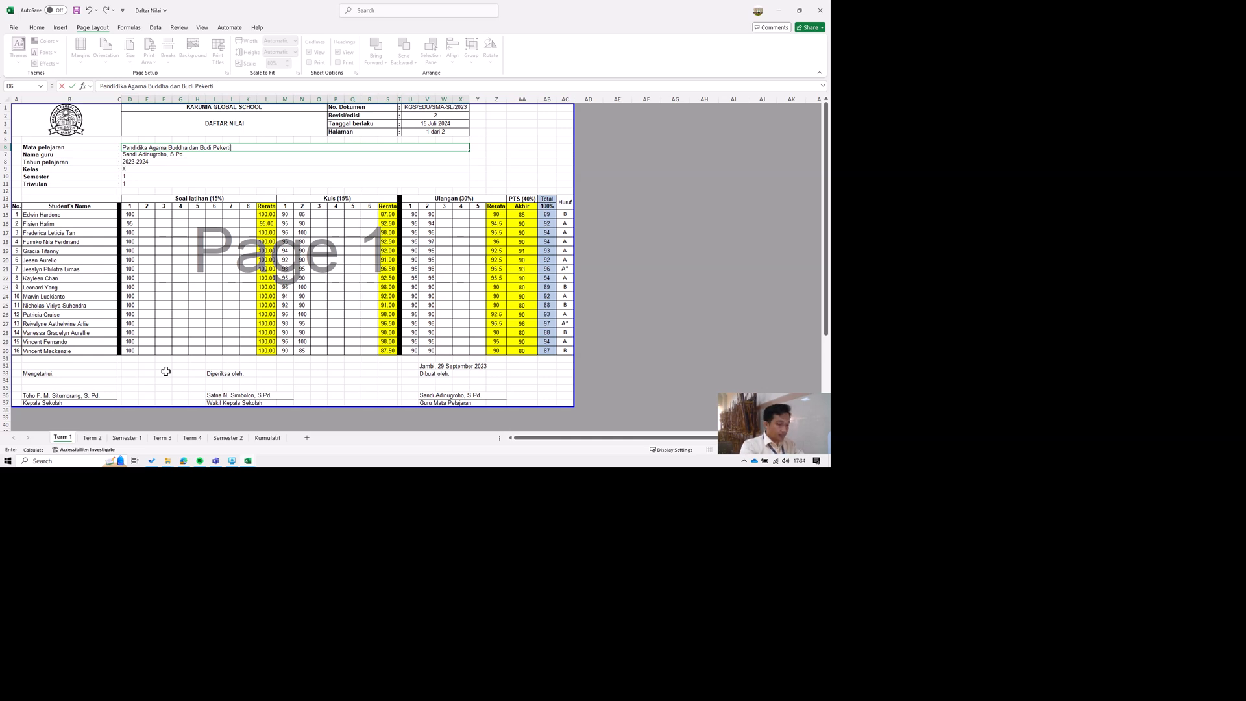
pyautogui.press('Return')
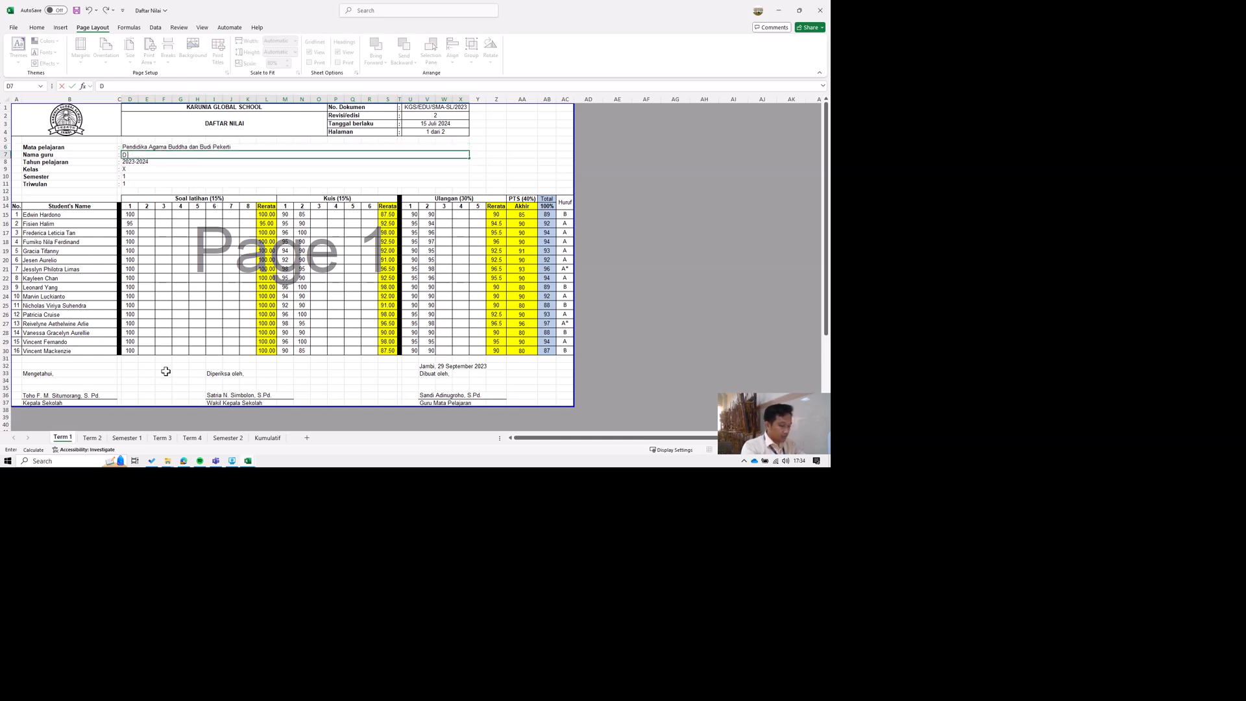
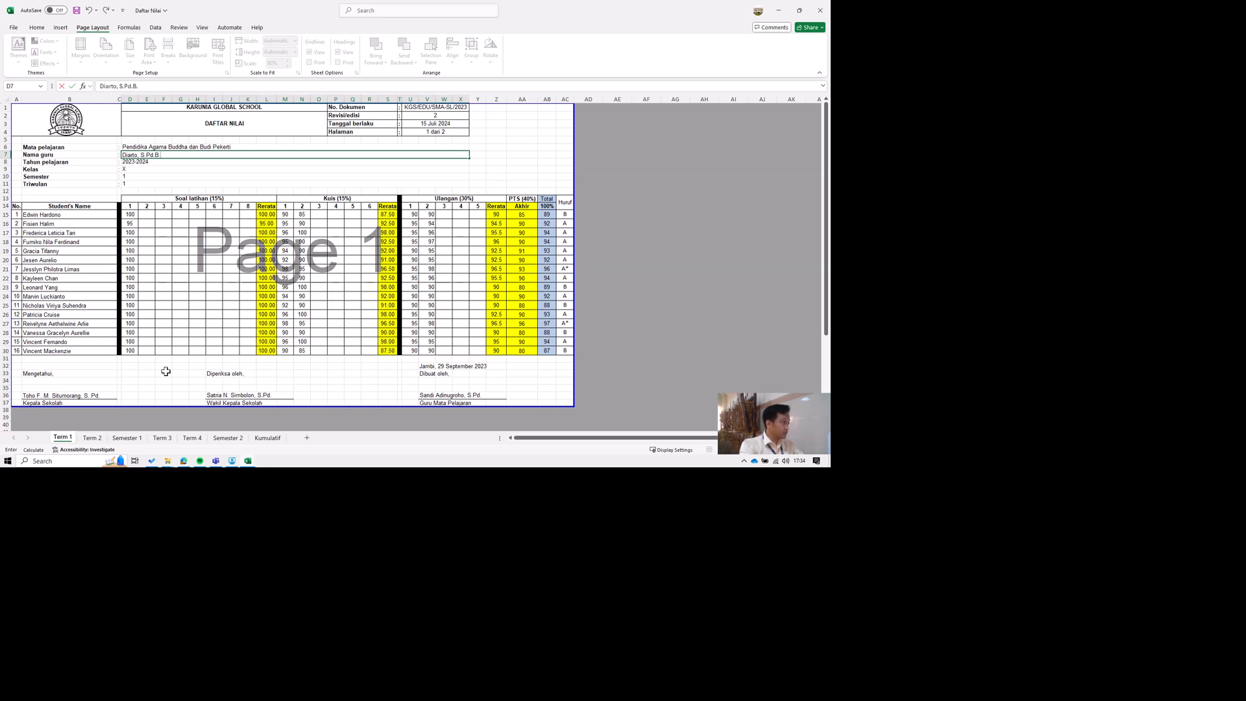
# Replace the Nama guru entry in D7 with the Buddhism teacher's name and degree title.
pyautogui.press('Return')
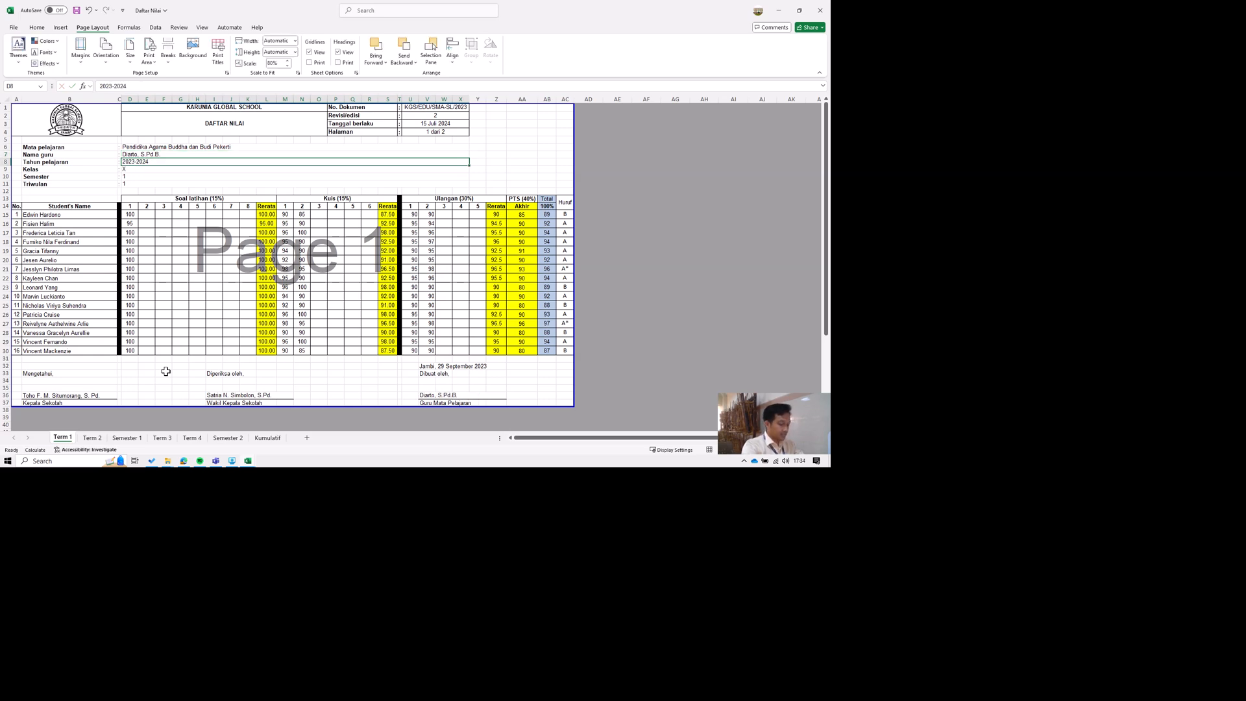
# Set Tahun pelajaran in D8 to 2024-2025 and keep the Kelas and Semester entries as they are.
pyautogui.write('2024')
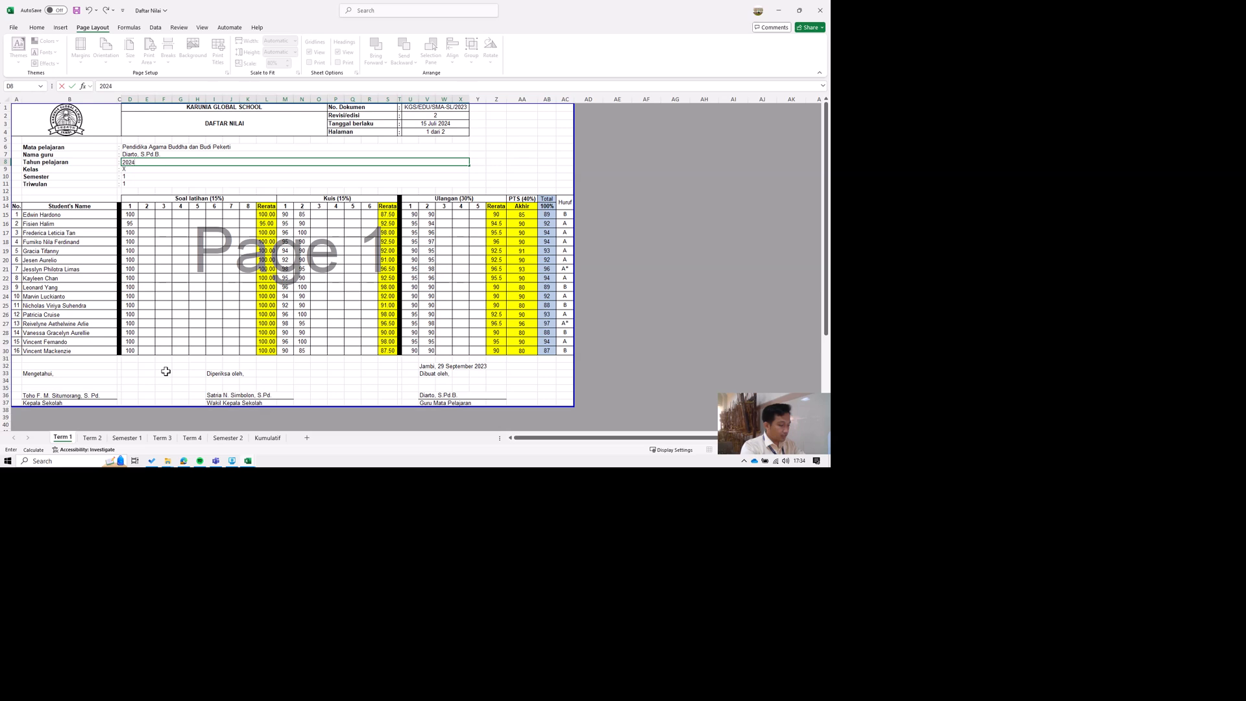
pyautogui.write('-2025')
pyautogui.press('Return')
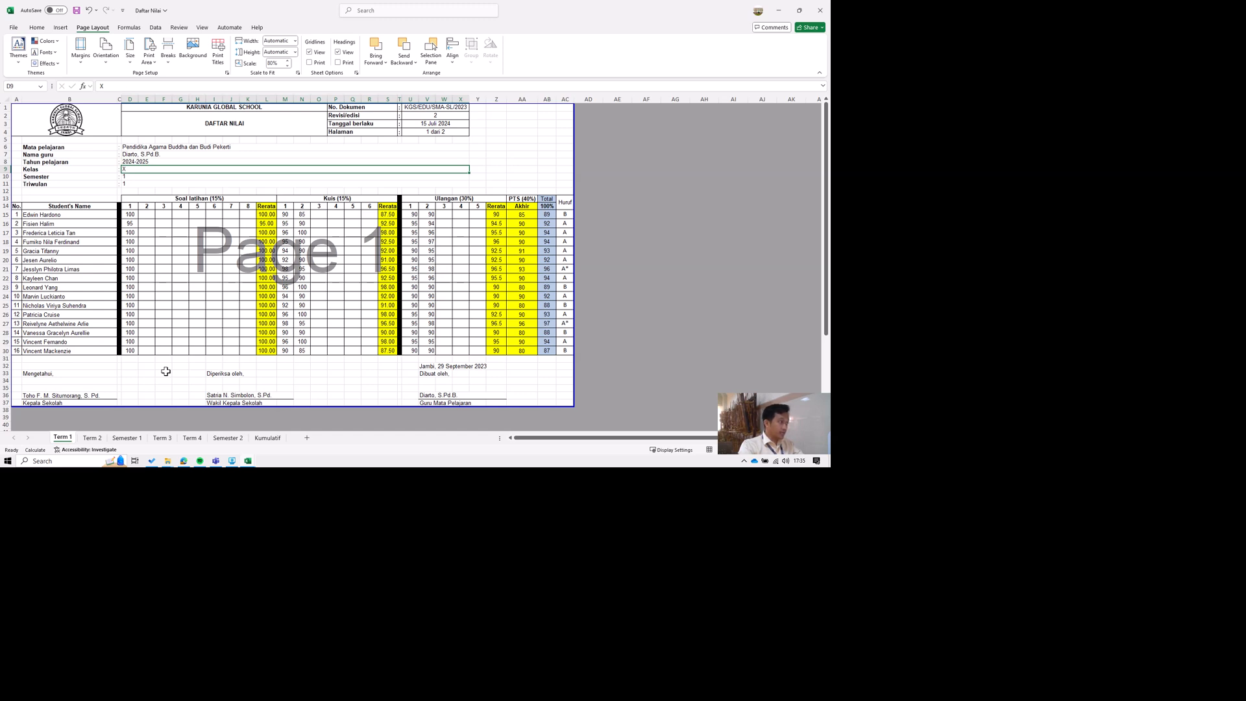
pyautogui.press('Return')
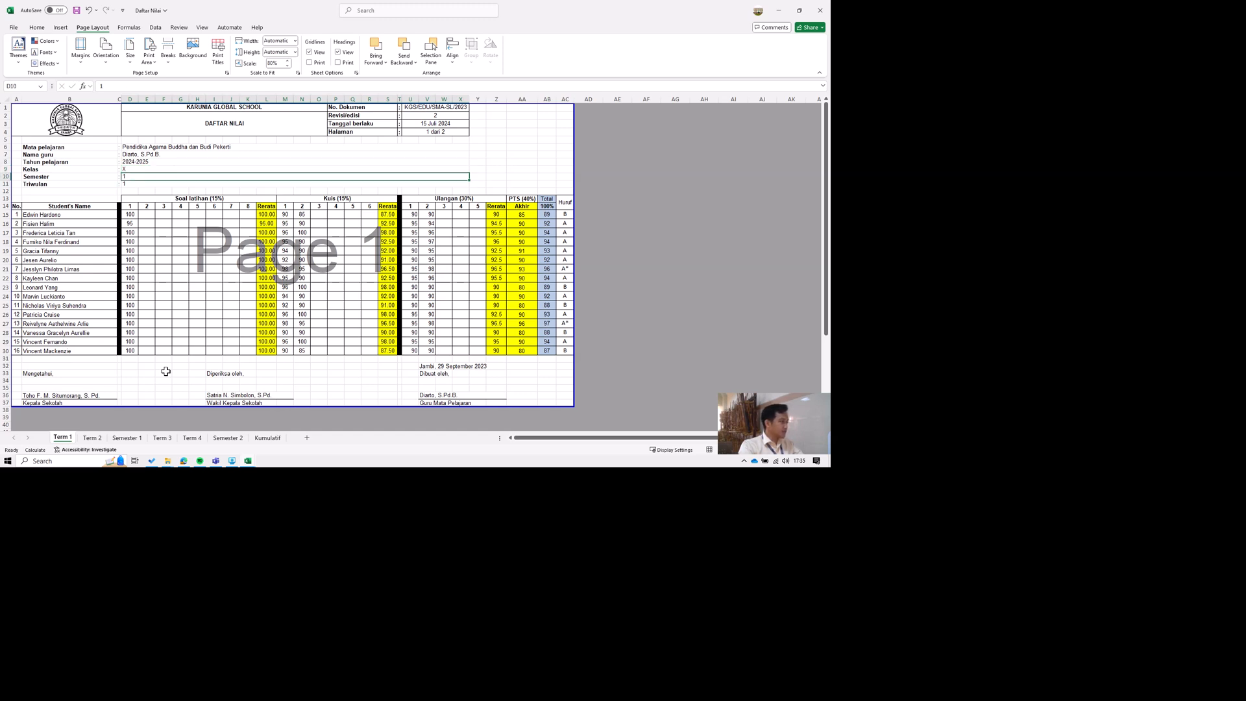
pyautogui.press('Return')
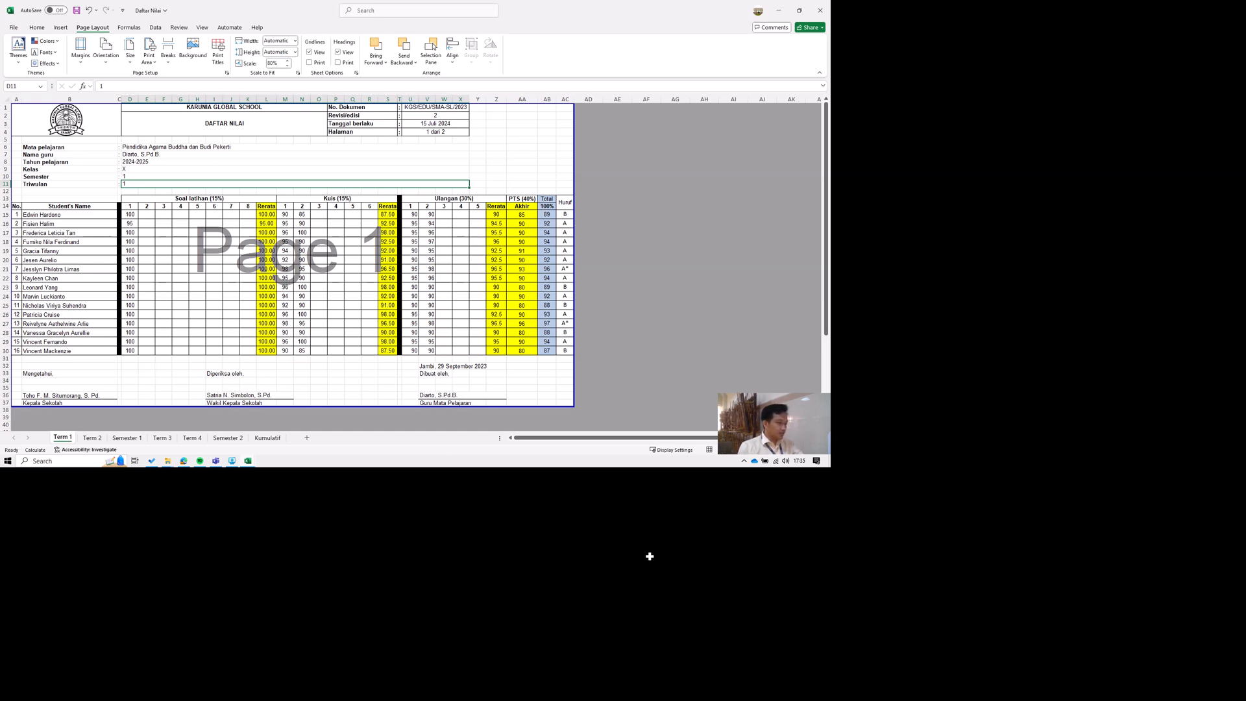
# Change the place and date line in V32 above the teacher's signature to "Jambi, 10 Oktober 2024".
pyautogui.click(426, 366)
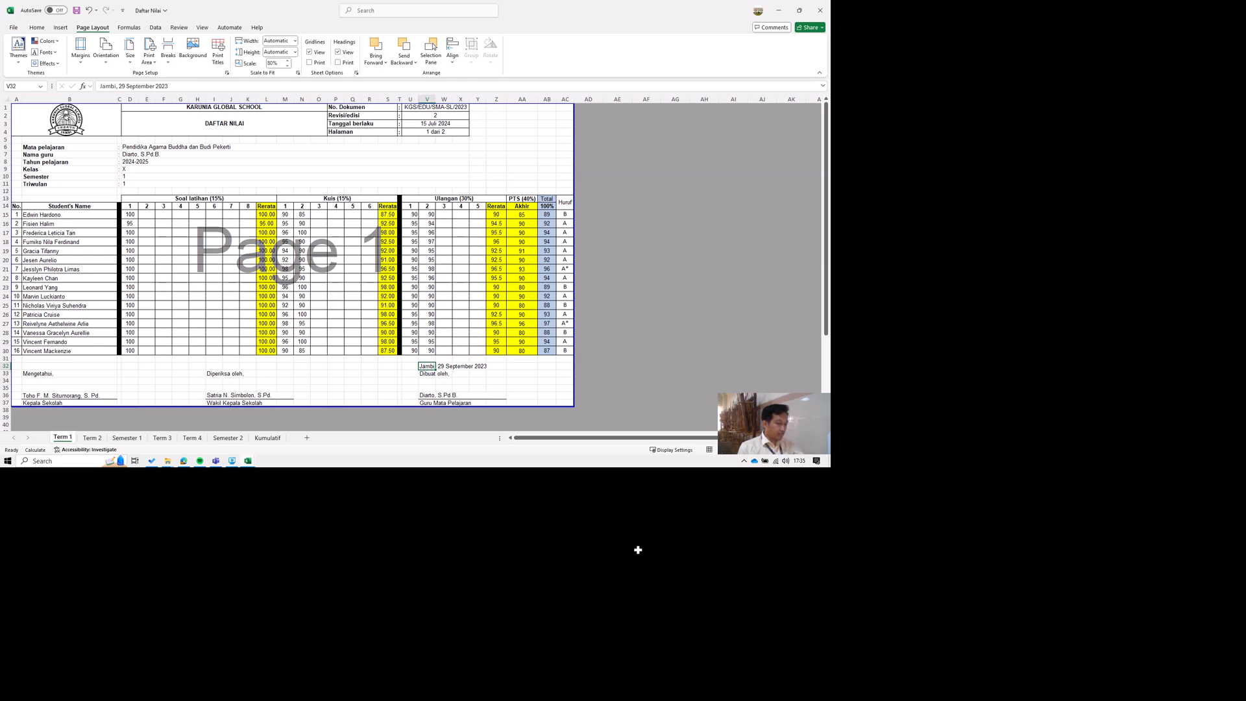
pyautogui.press('F2')
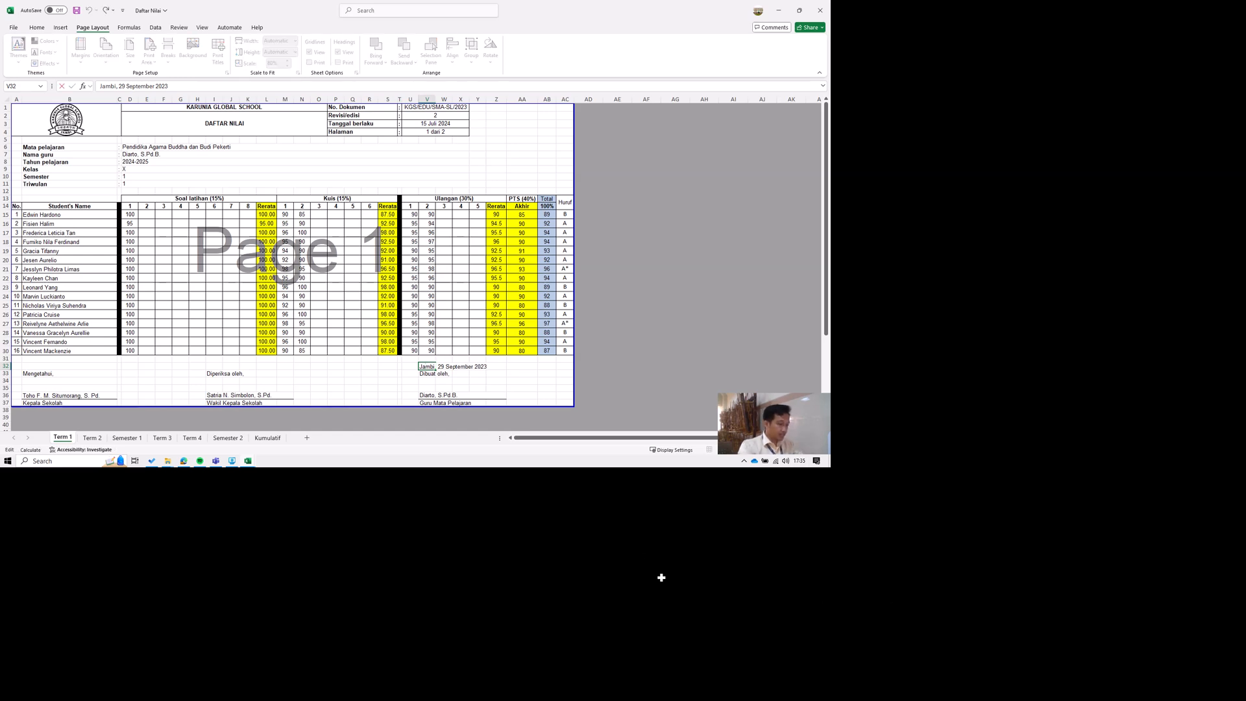
pyautogui.hotkey('shift', 'Right')
pyautogui.hotkey('shift', 'Right')
pyautogui.write('10')
pyautogui.hotkey('ctrl', 'shift', 'Right')
pyautogui.hotkey('ctrl', 'shift', 'Right')
pyautogui.write('Oktober')
pyautogui.press('Return')
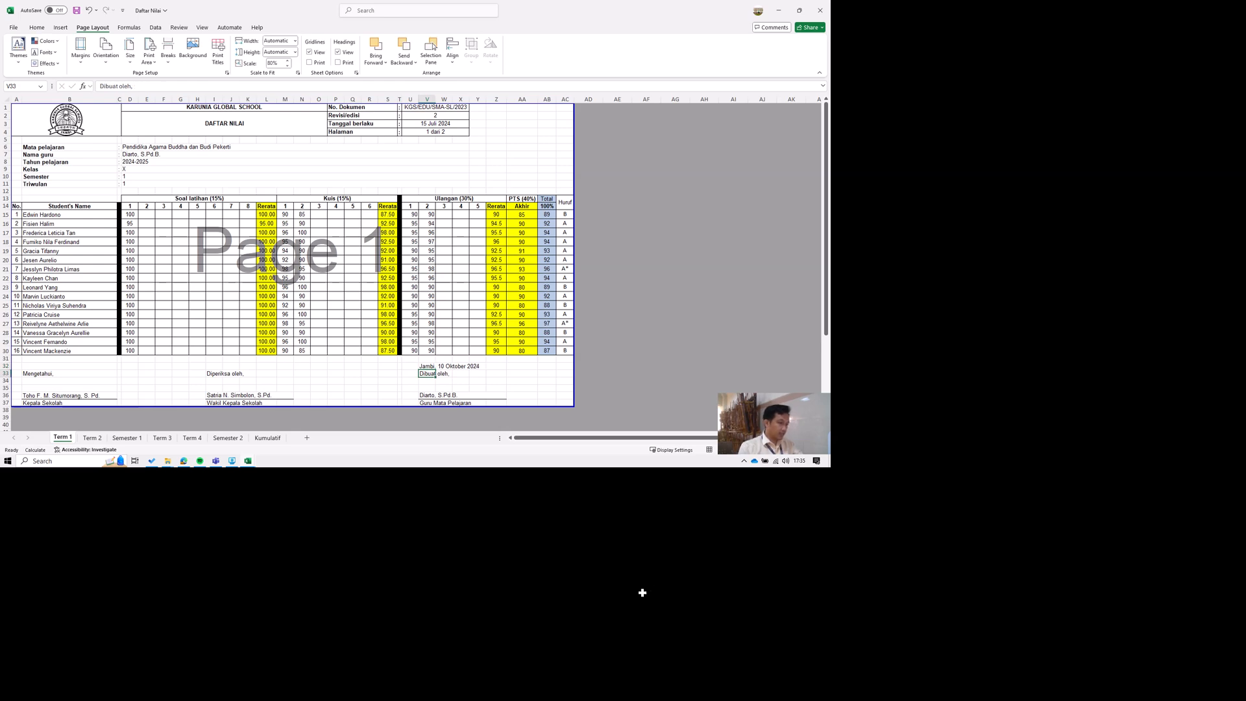
# Check which cell the teacher's signature name in V36 refers to, and return to V36.
pyautogui.press('Down')
pyautogui.press('Down')
pyautogui.press('Down')
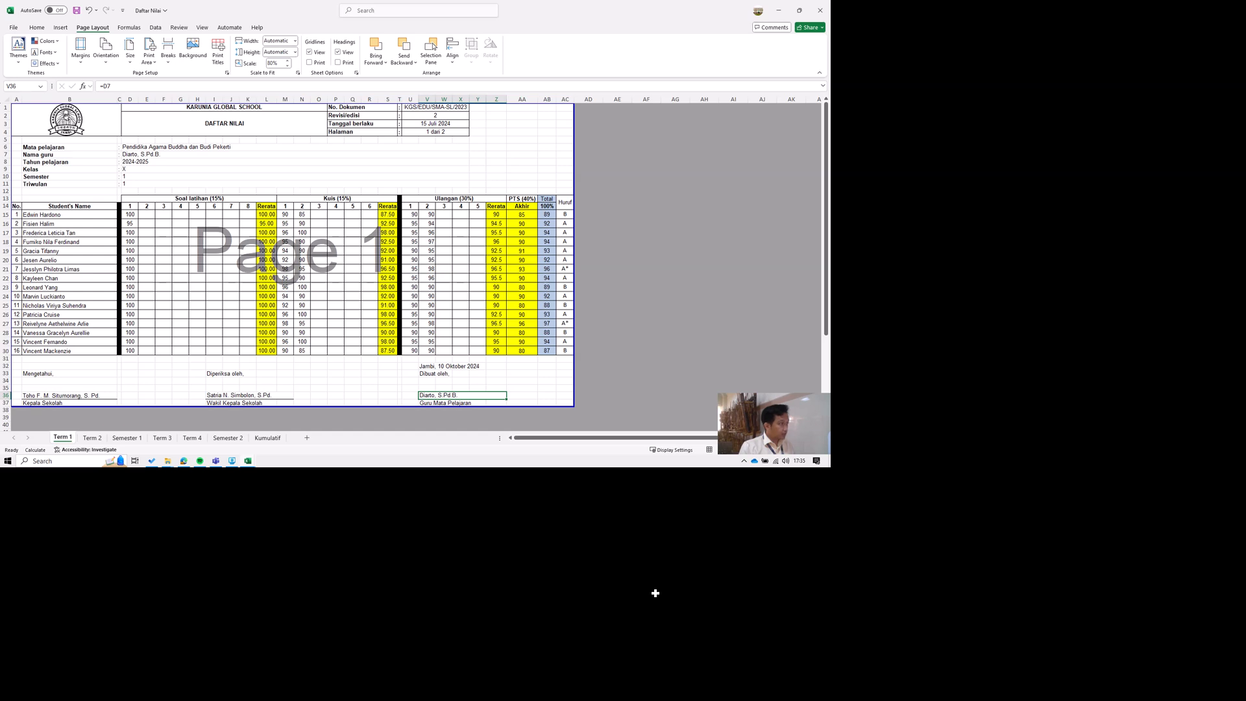
pyautogui.hotkey('ctrl', '[')
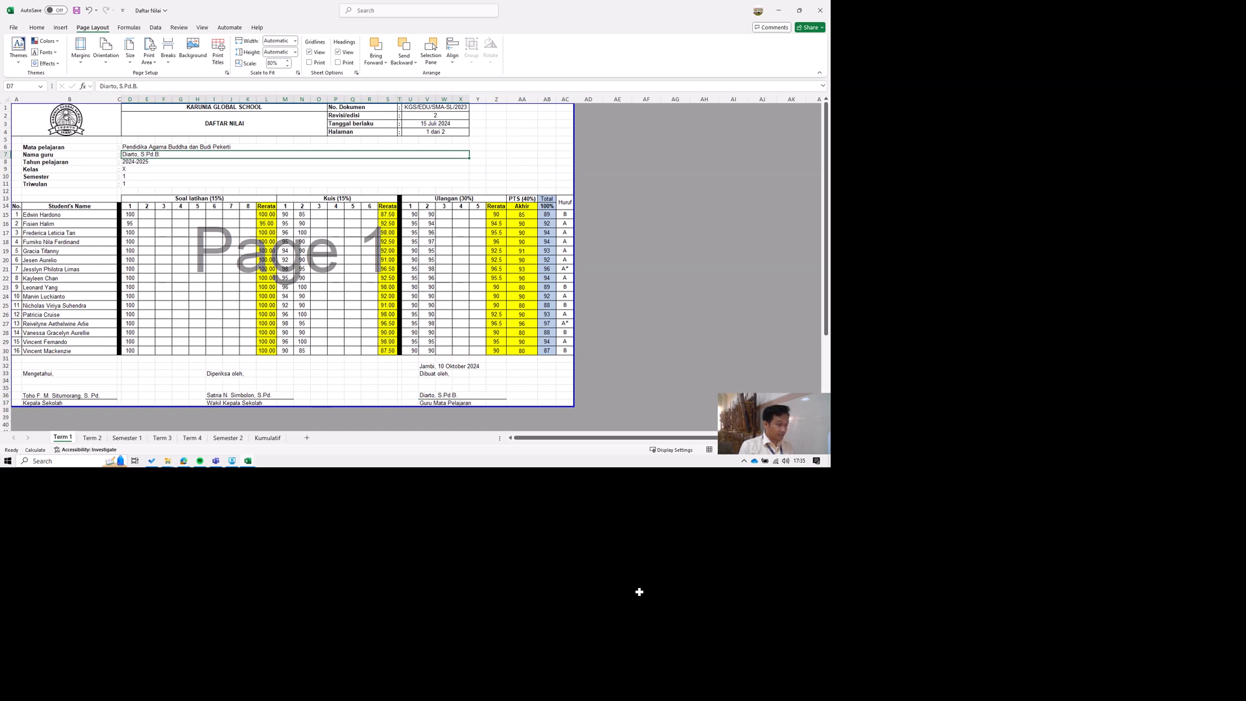
pyautogui.press('F5')
pyautogui.press('Return')
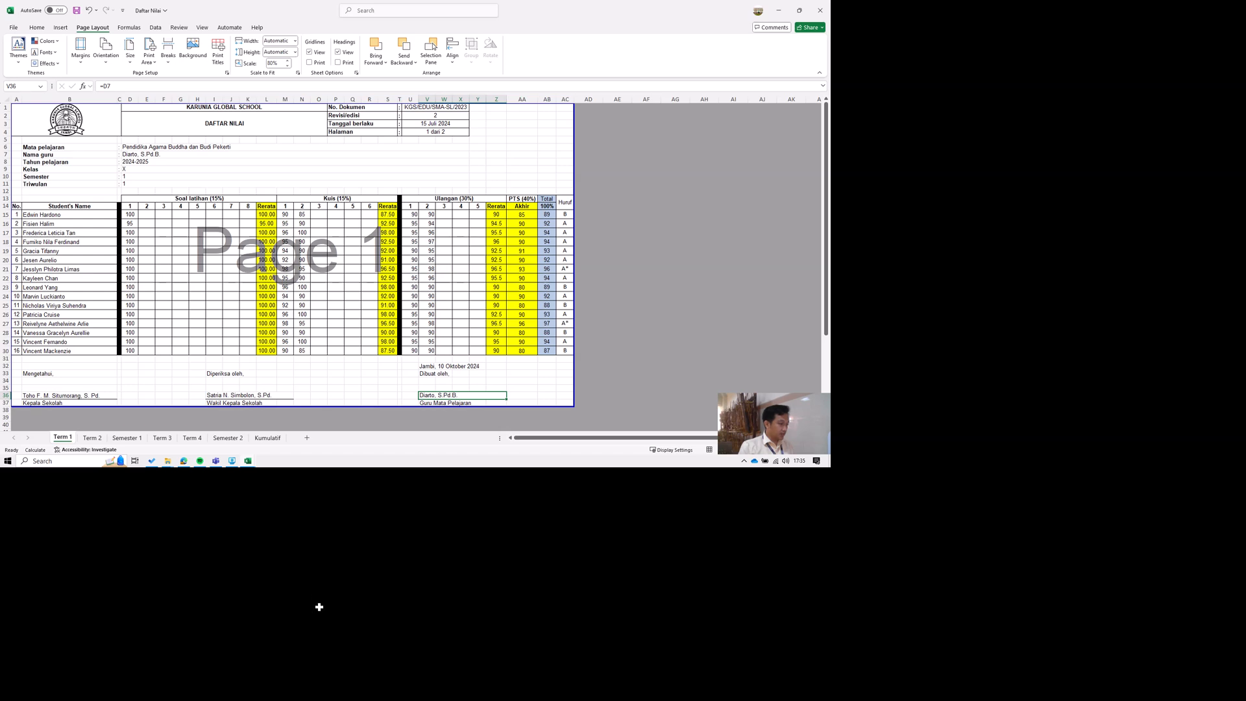
# Replace the Wakil Kepala Sekolah signature name under "Diperiksa oleh" with the current vice principal's name and titles.
pyautogui.click(318, 606)
pyautogui.click(316, 593)
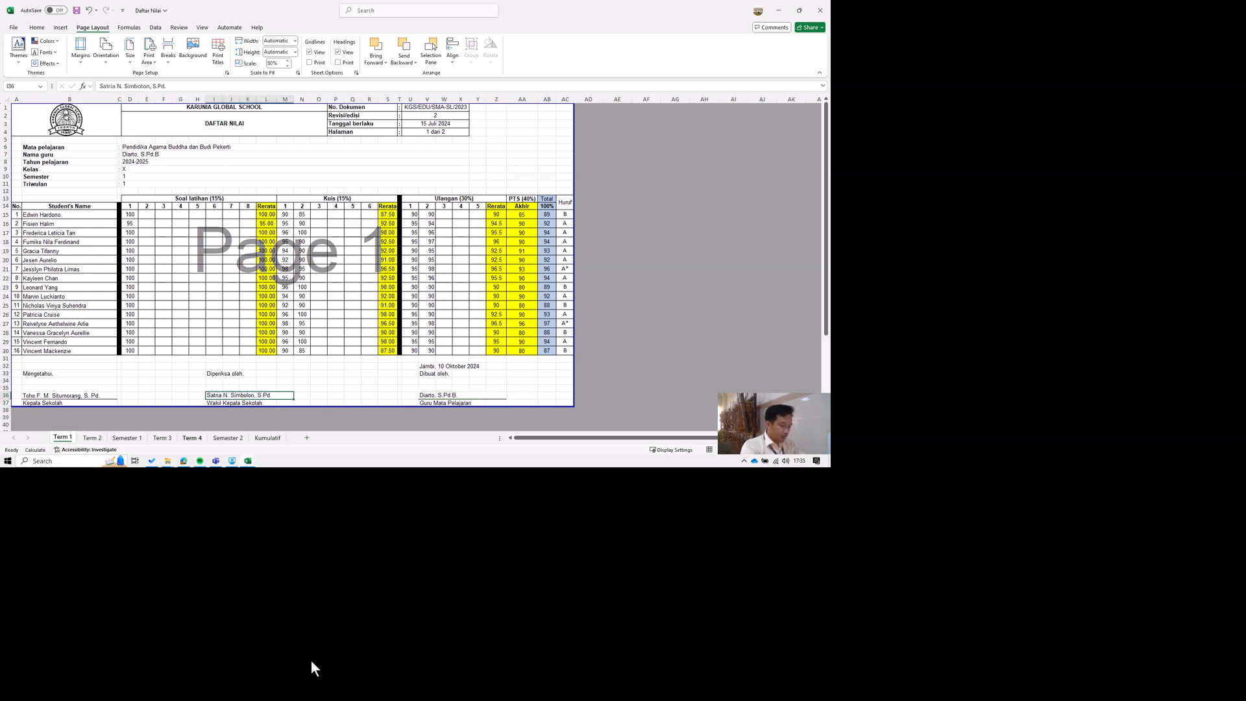
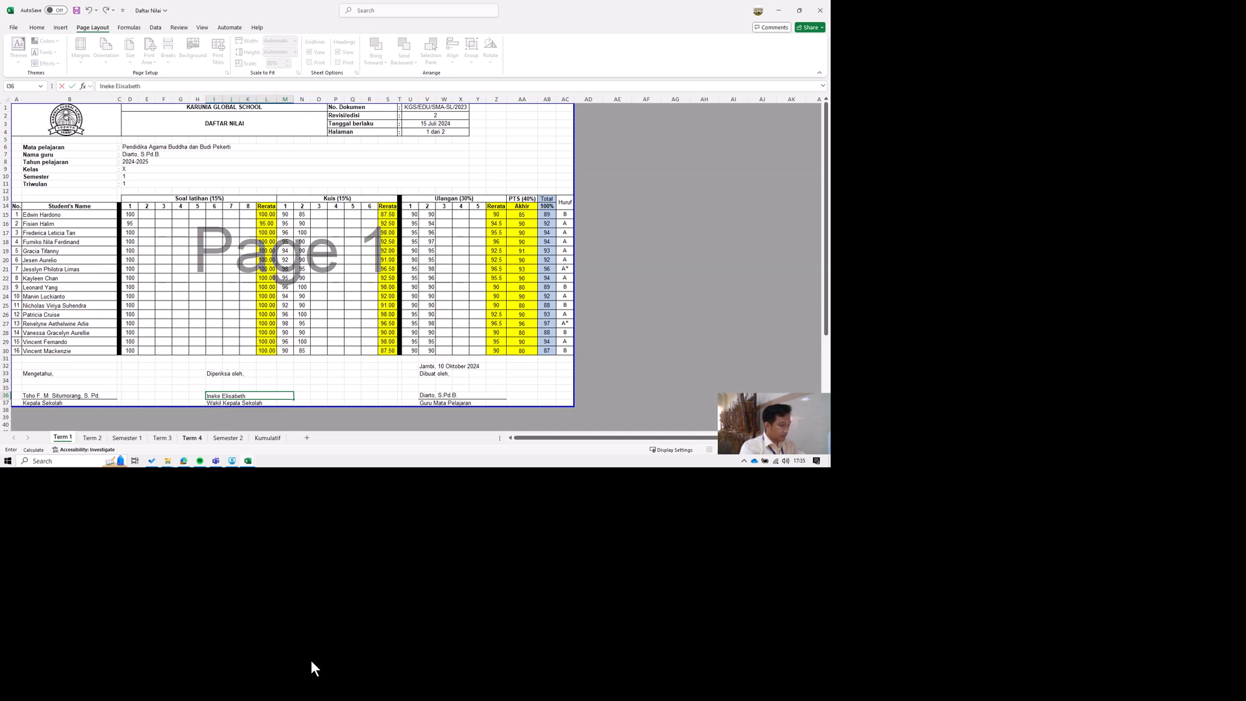
pyautogui.write(', SKG., M.Kom.')
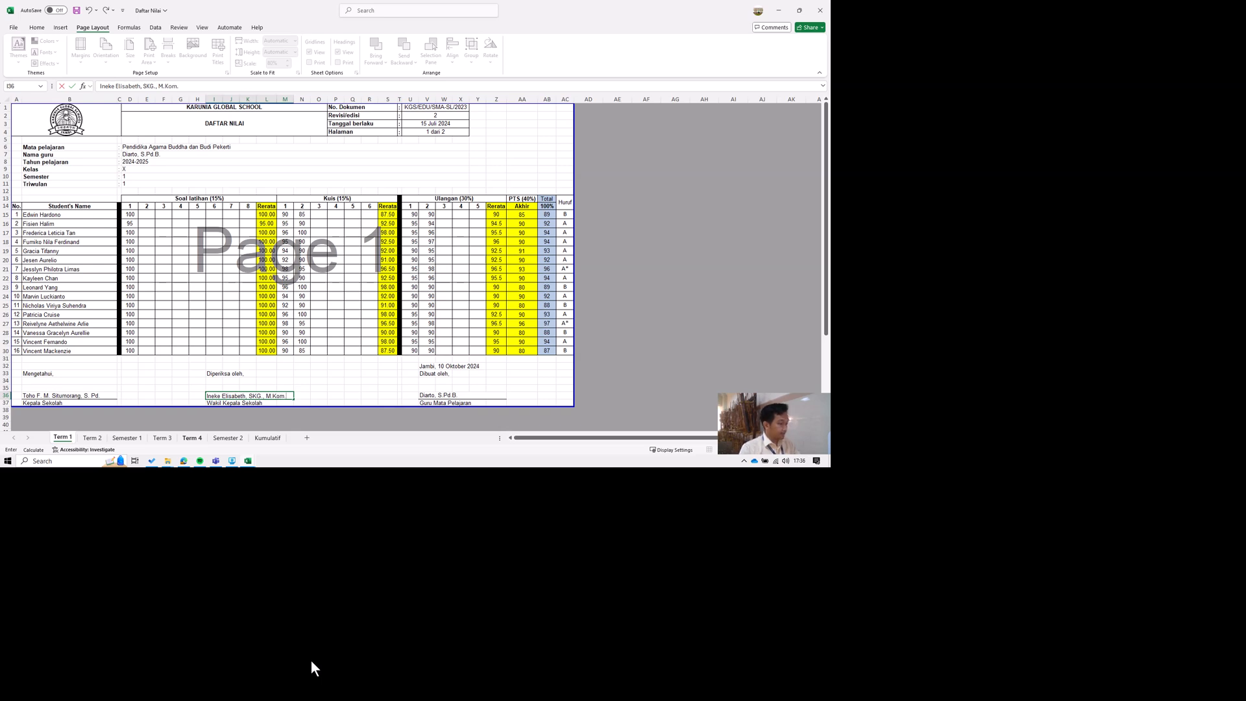
pyautogui.press('Return')
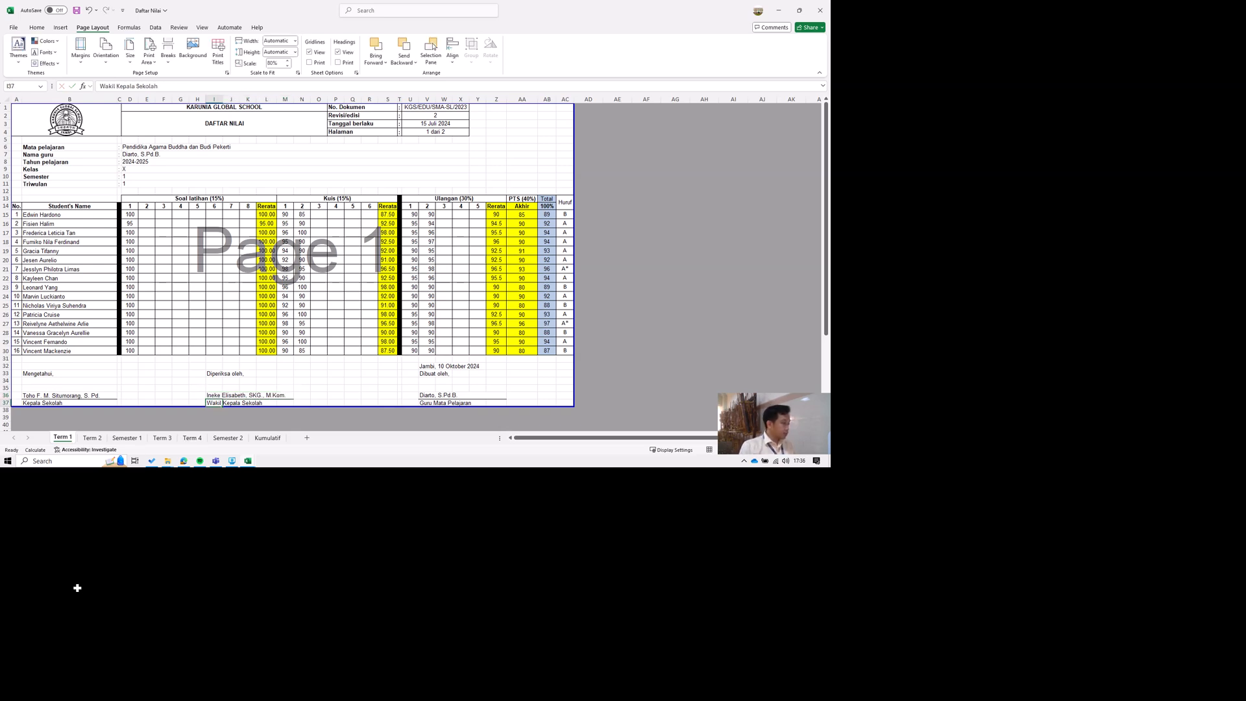
pyautogui.click(28, 395)
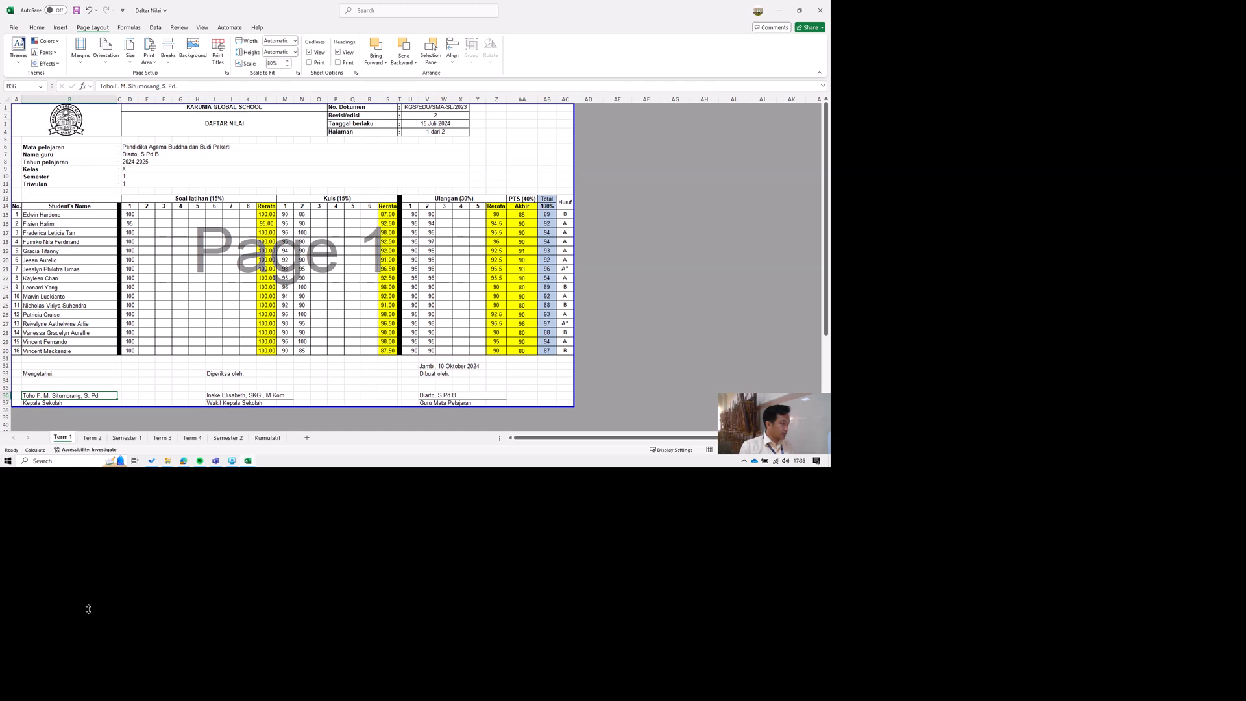
pyautogui.press('Down')
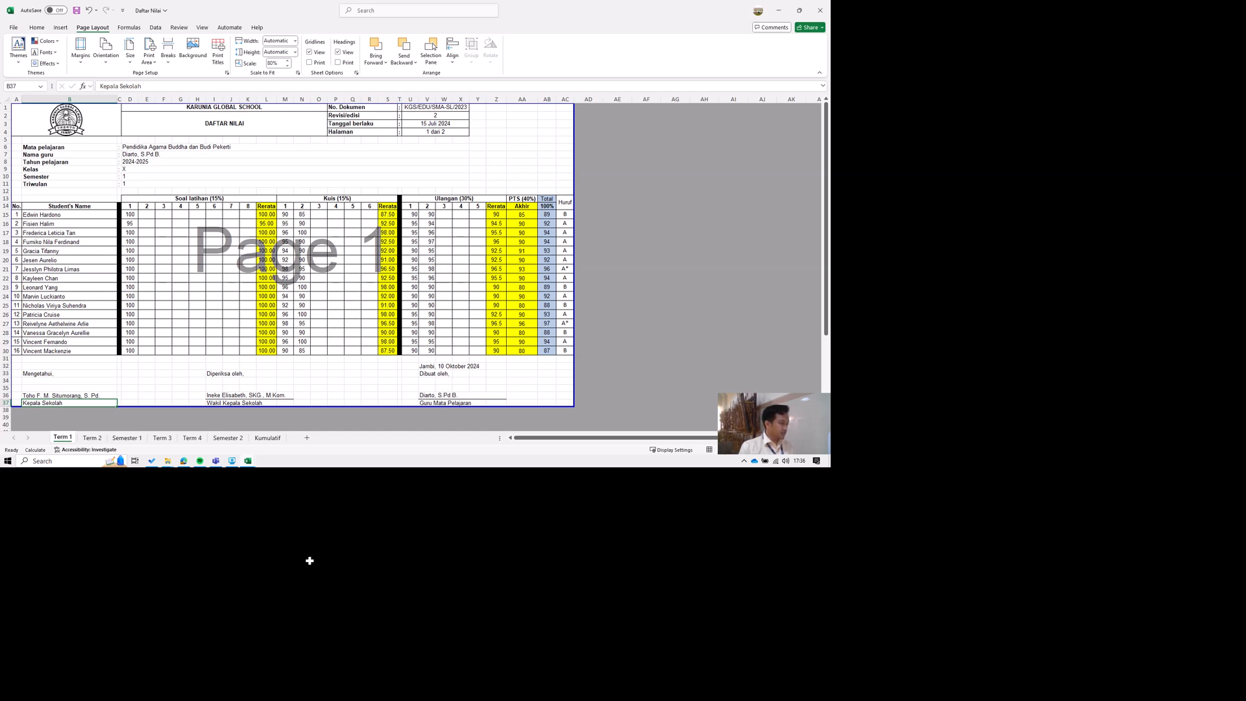
pyautogui.click(236, 560)
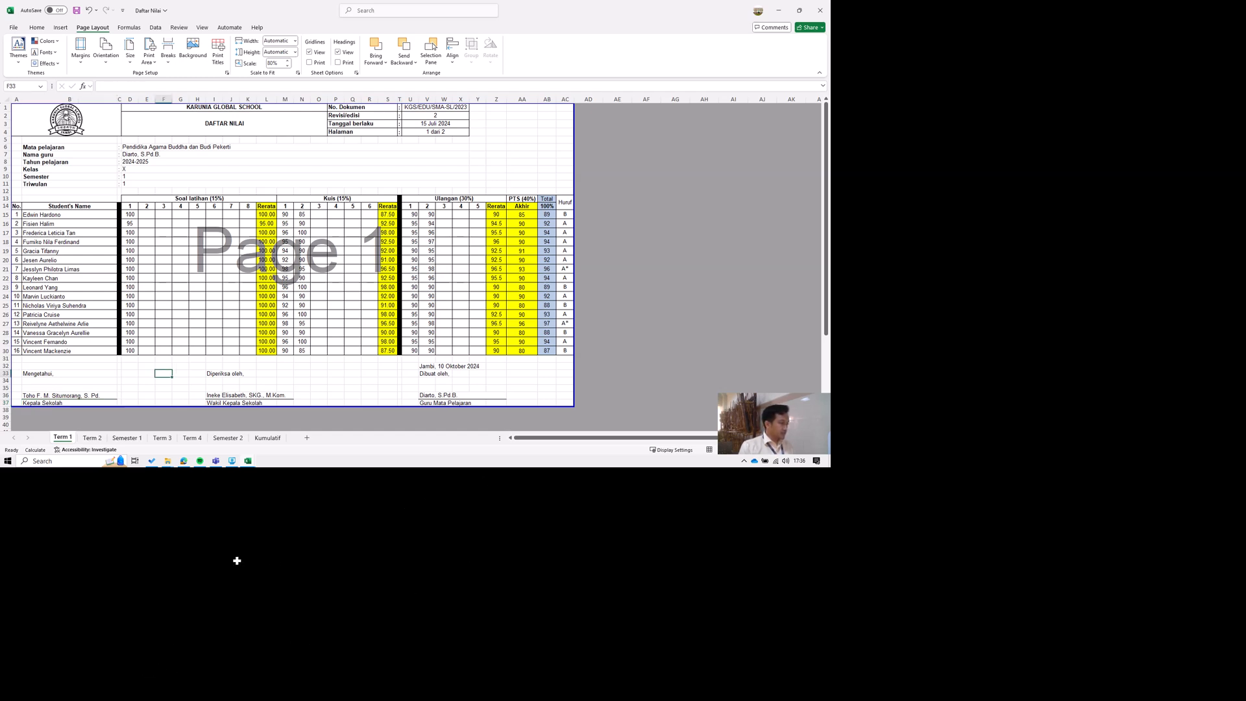
# On the Term 2 sheet, review the score category headings in row 13 and rename the UAS heading in AC13 to PAS.
pyautogui.click(141, 659)
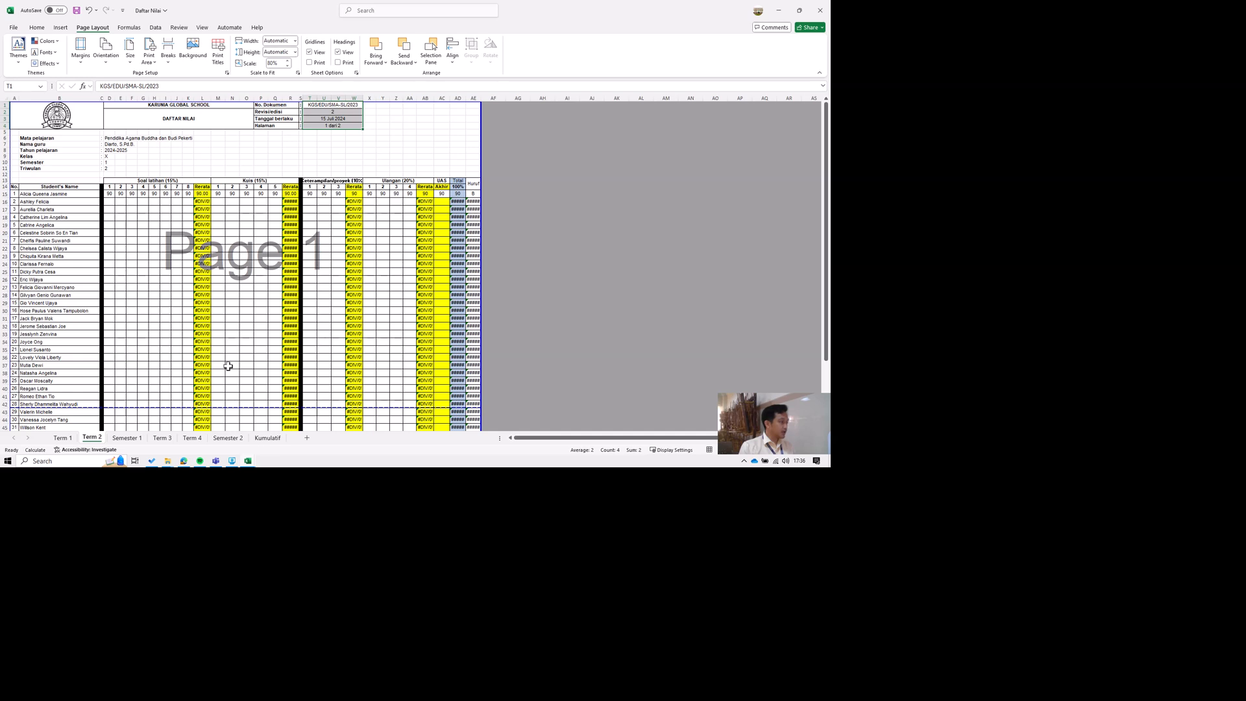
pyautogui.click(197, 272)
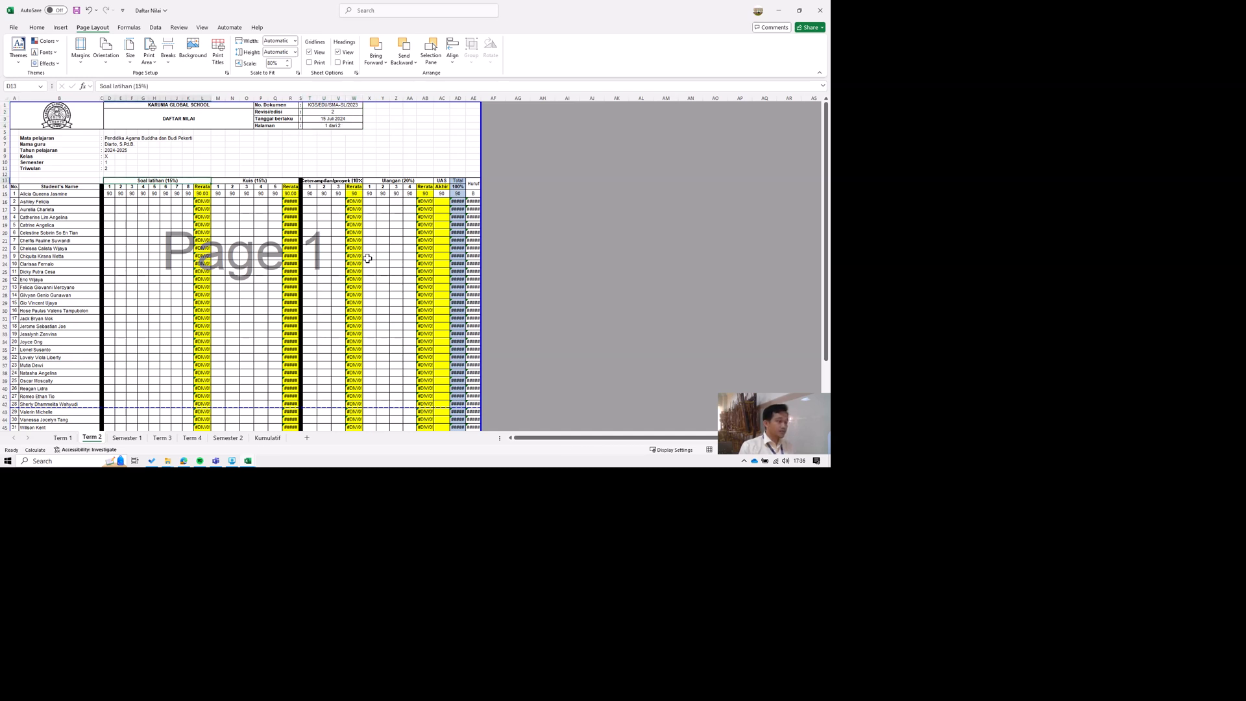
pyautogui.click(390, 271)
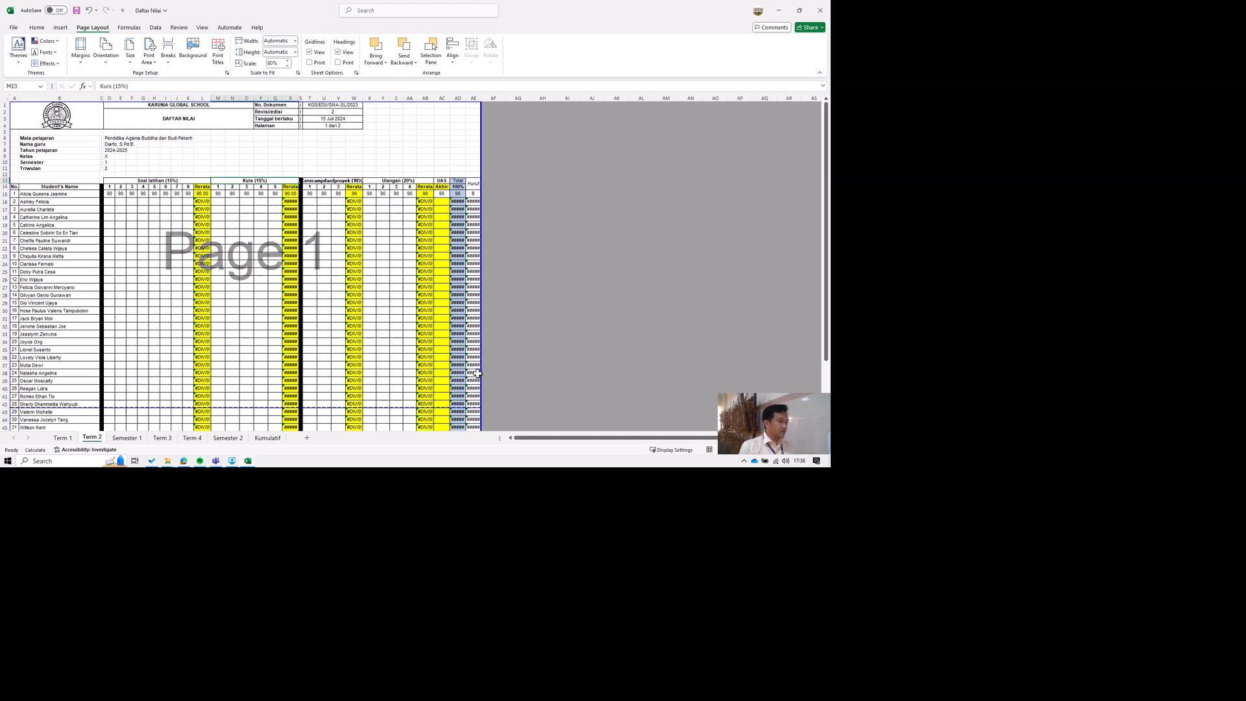
pyautogui.click(472, 271)
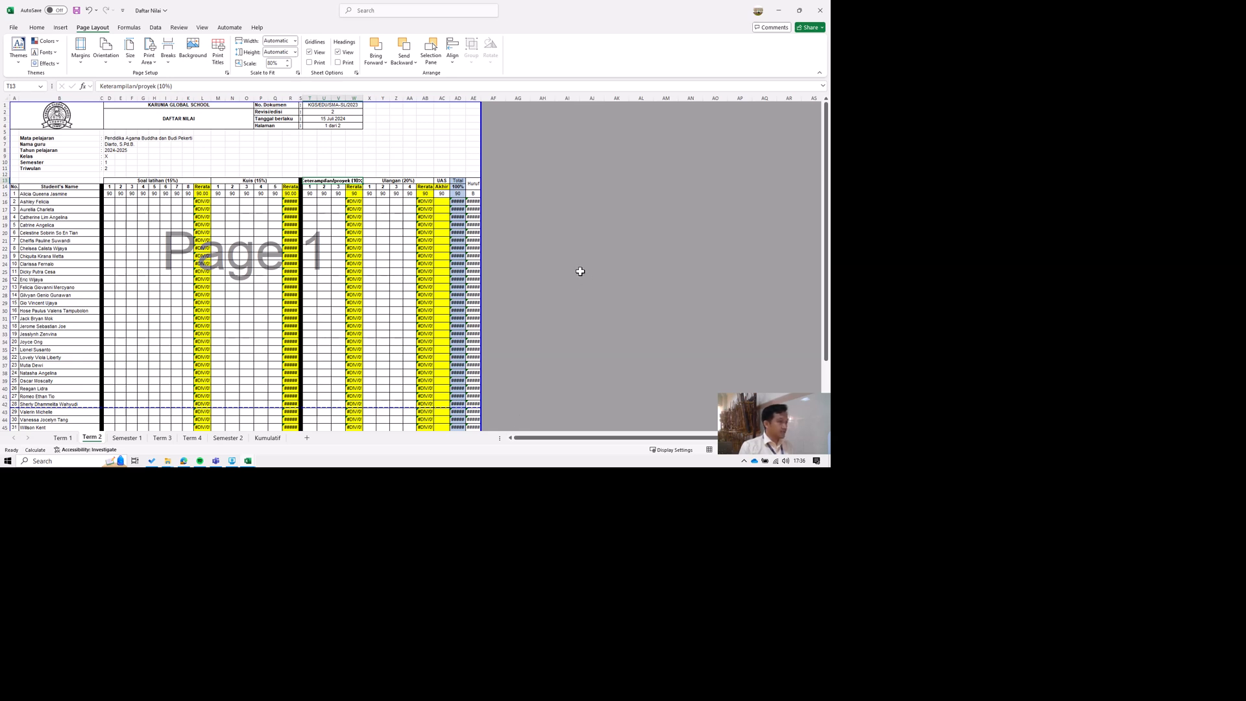
pyautogui.press('Right')
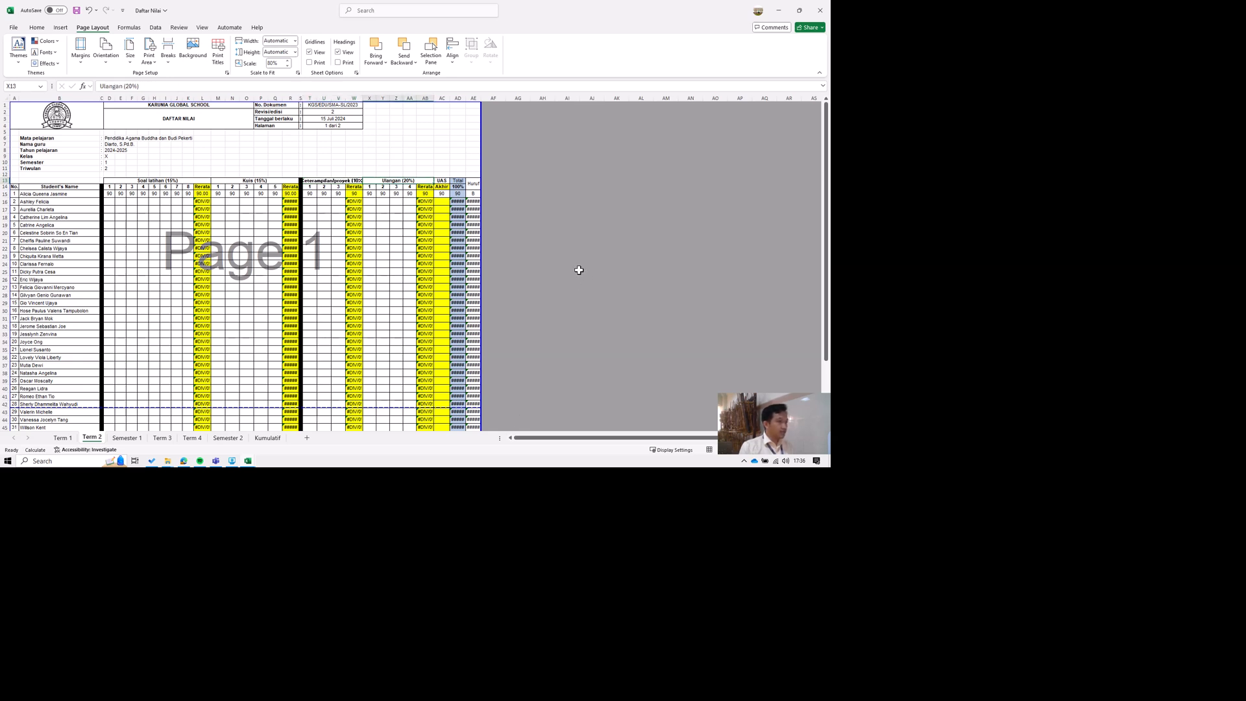
pyautogui.press('Right')
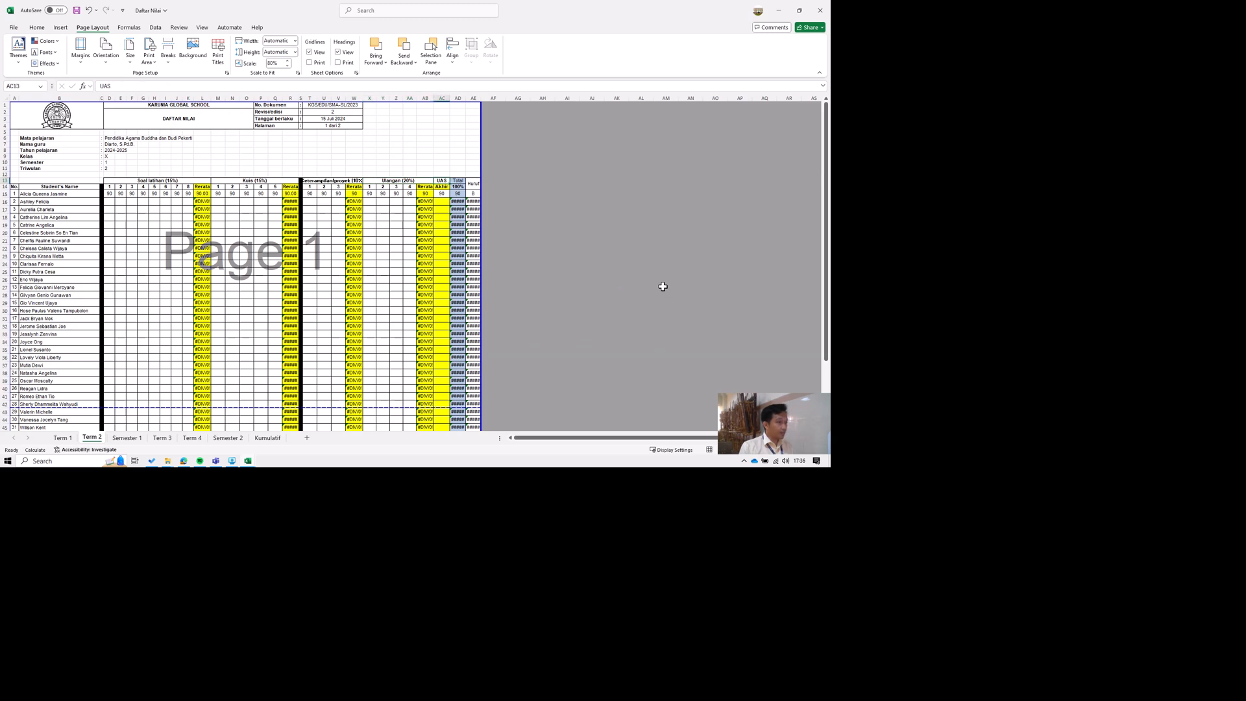
pyautogui.press('F2')
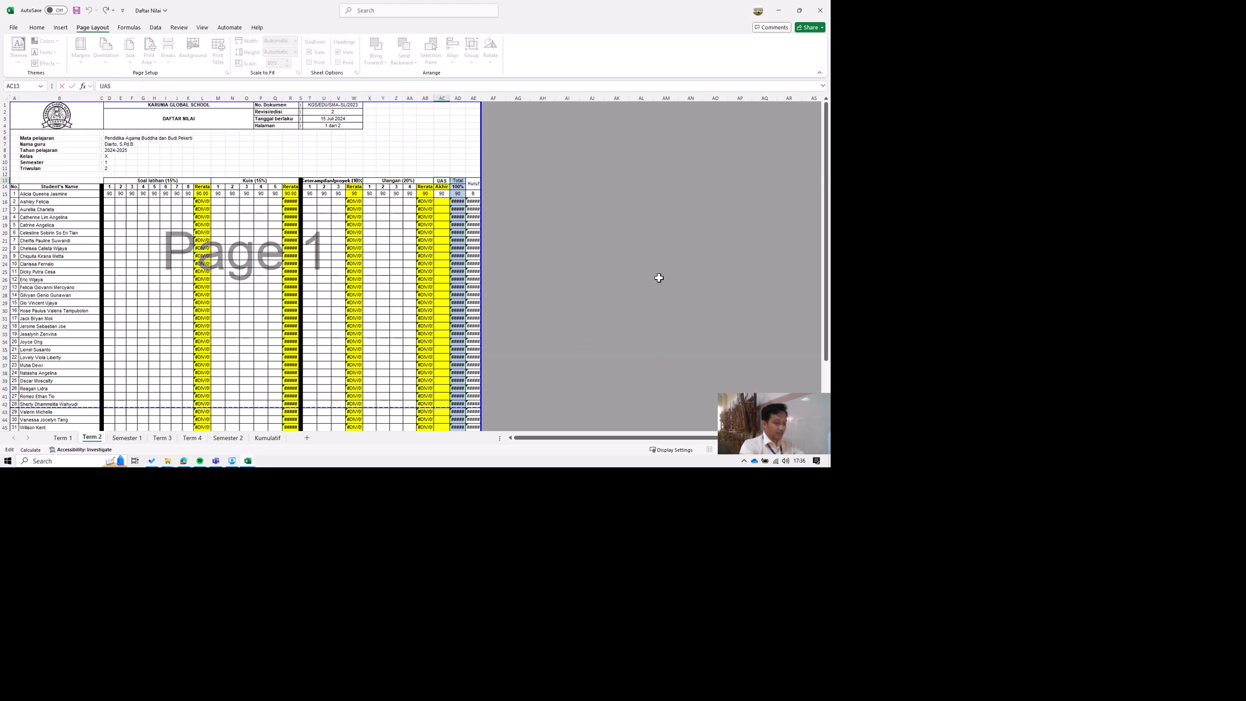
pyautogui.press('BackSpace')
pyautogui.press('Return')
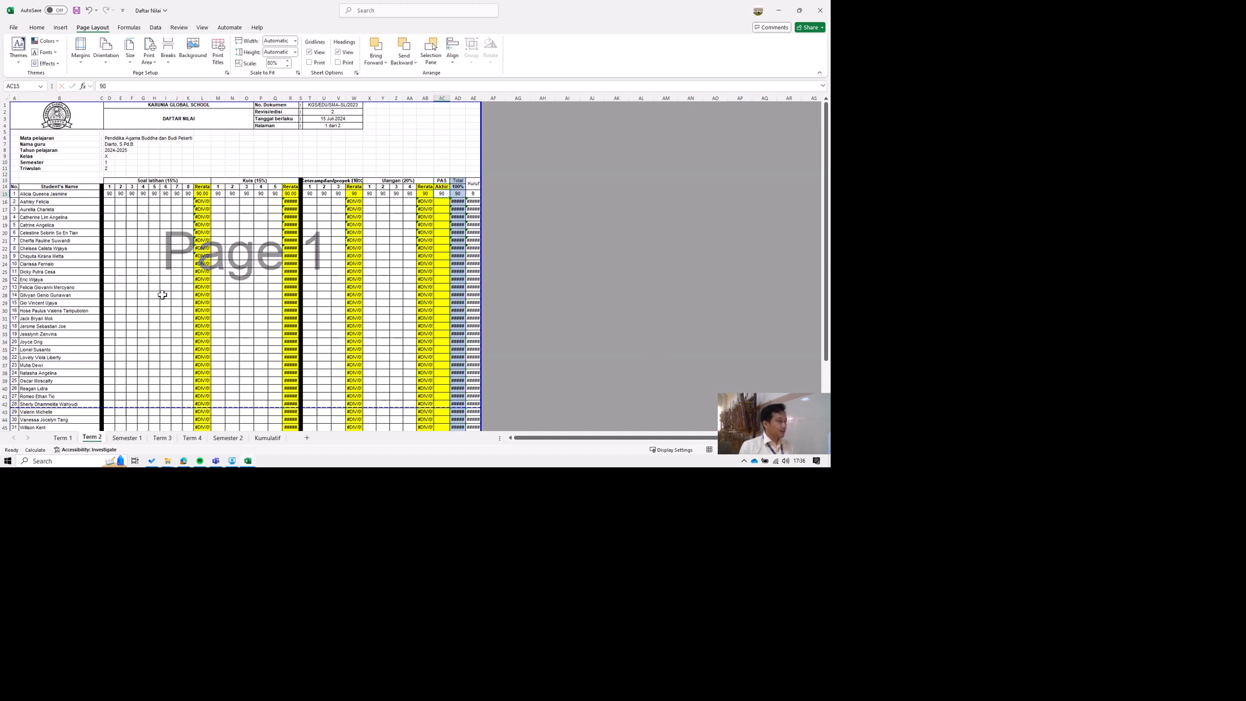
# Check the first student's Soal latihan scores and the weighted Total formula in AD15 on Term 2.
pyautogui.moveTo(121, 193); pyautogui.dragTo(187, 194)
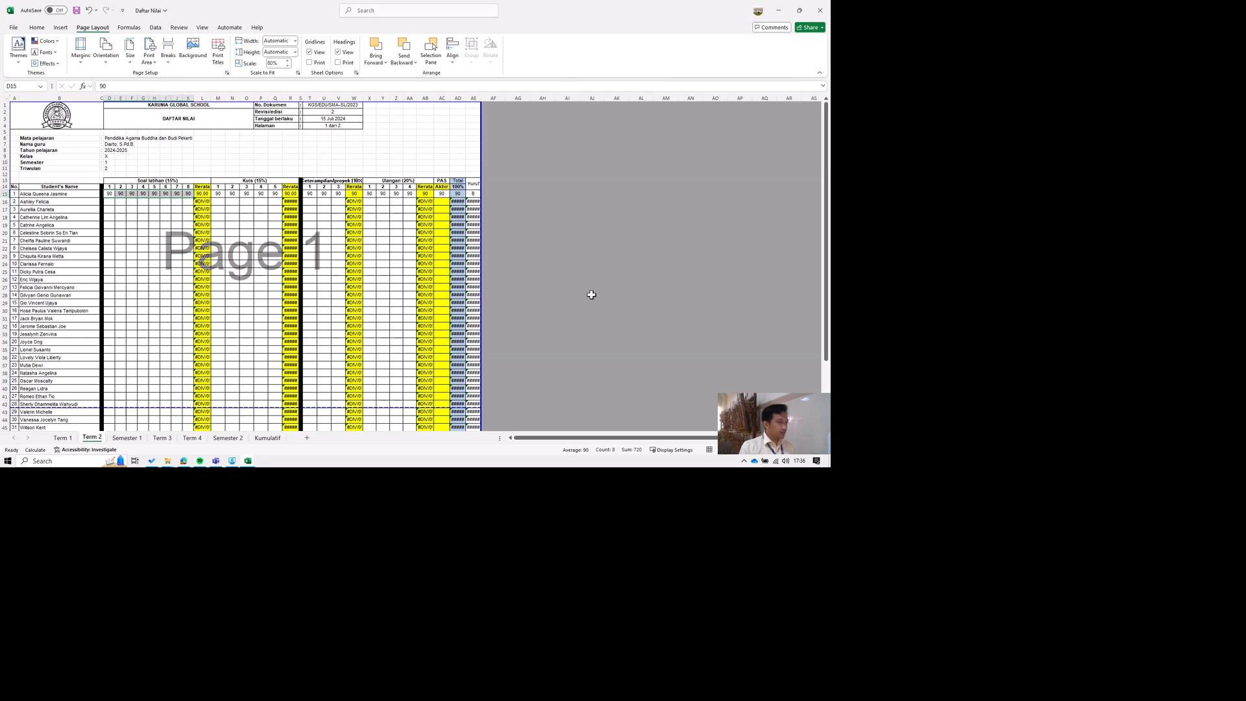
pyautogui.click(688, 290)
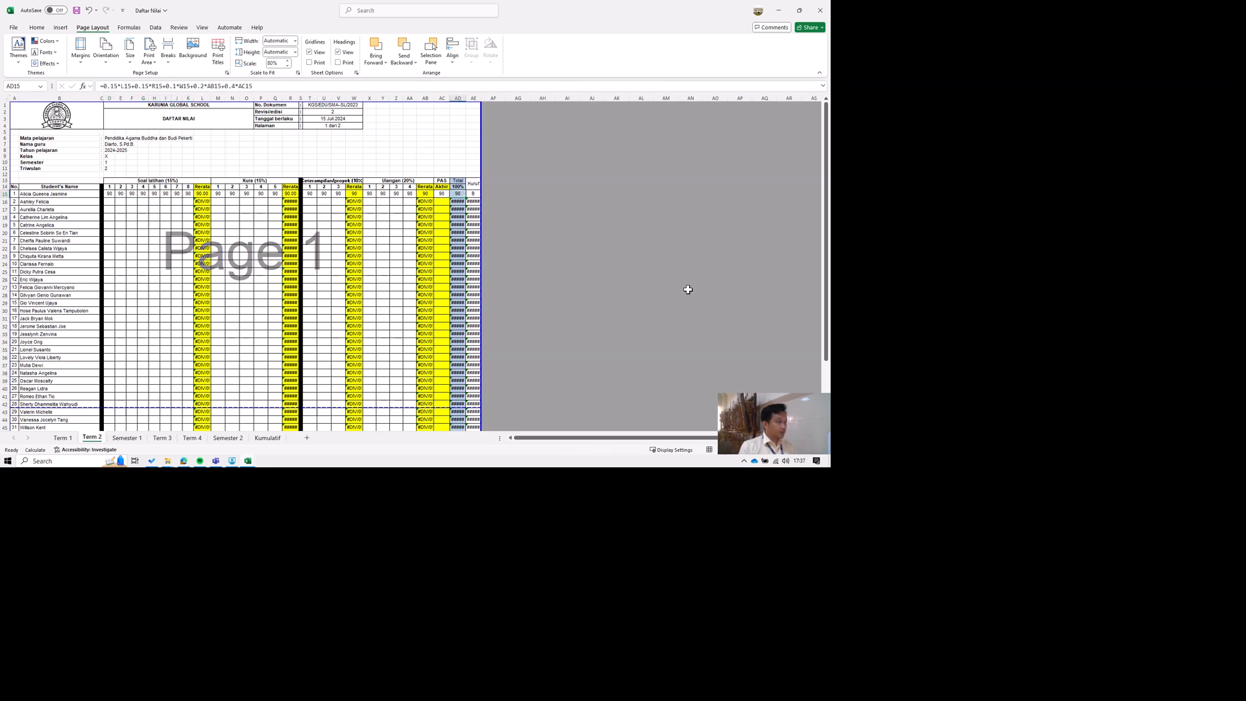
pyautogui.click(264, 373)
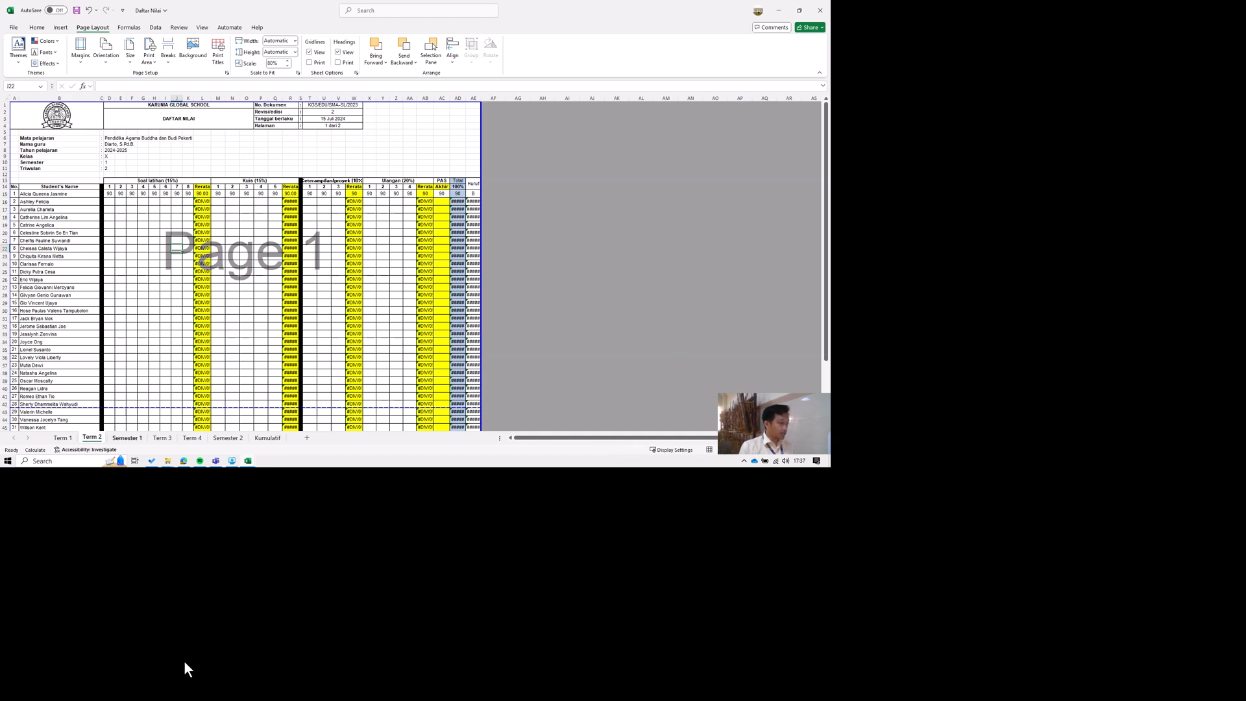
# On the Semester 1 sheet, rename the Catur wulan 1 heading in D12 to "Triwulan 1".
pyautogui.click(126, 437)
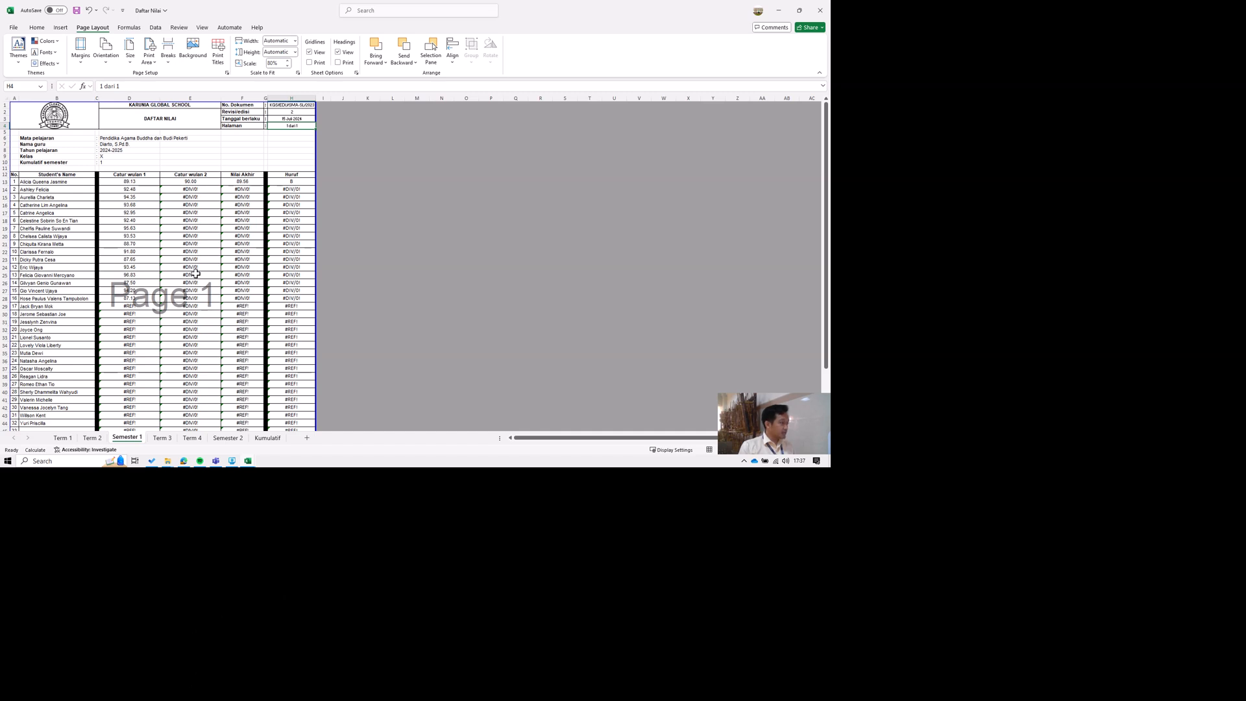
pyautogui.click(129, 182)
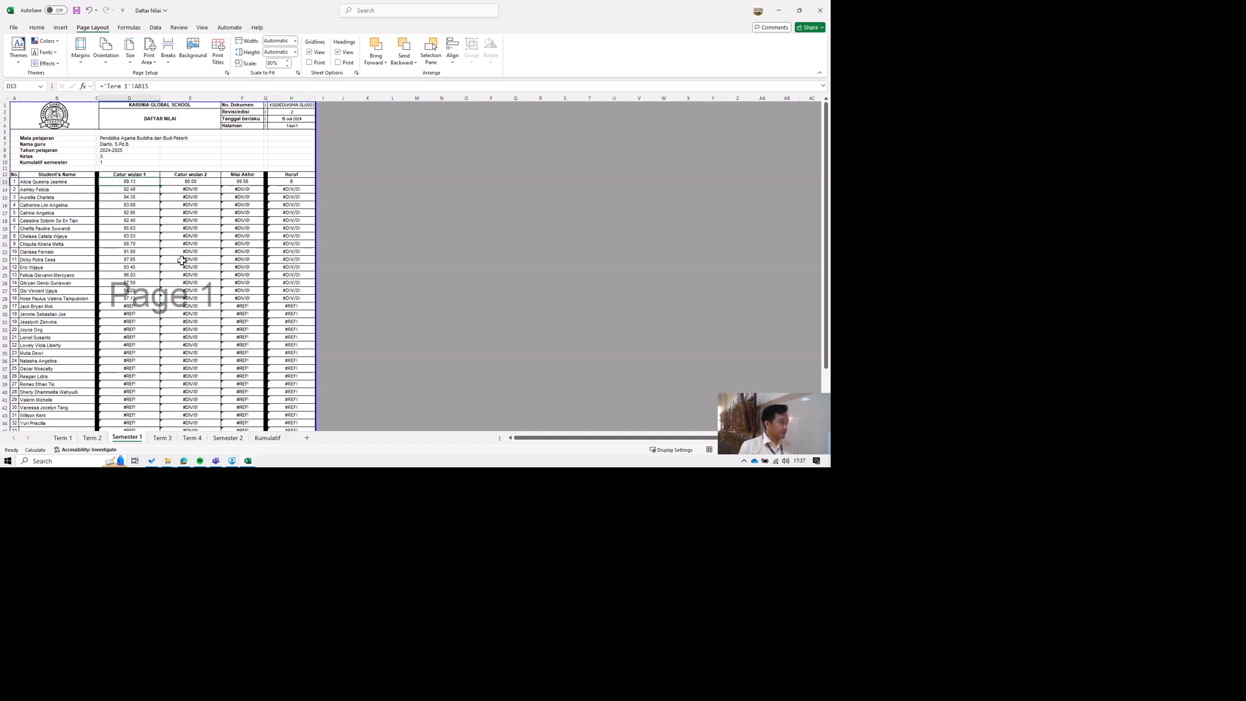
pyautogui.press('Up')
pyautogui.press('F2')
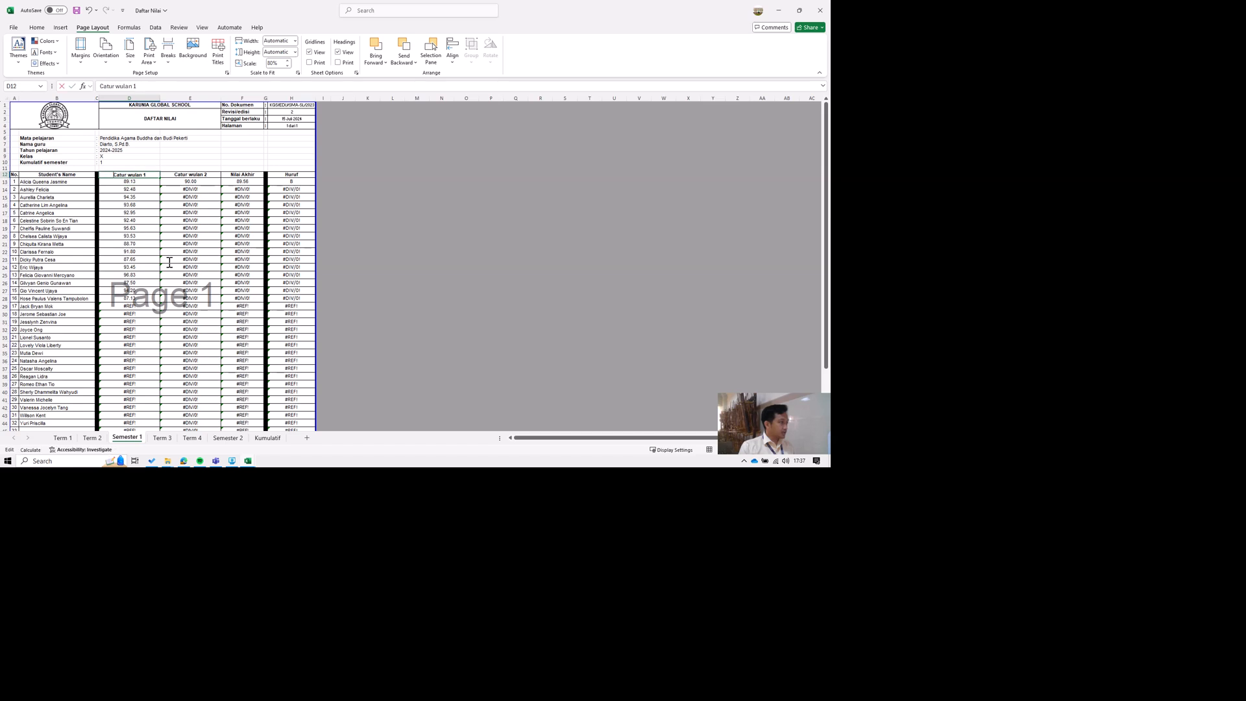
pyautogui.hotkey('shift', 'Home')
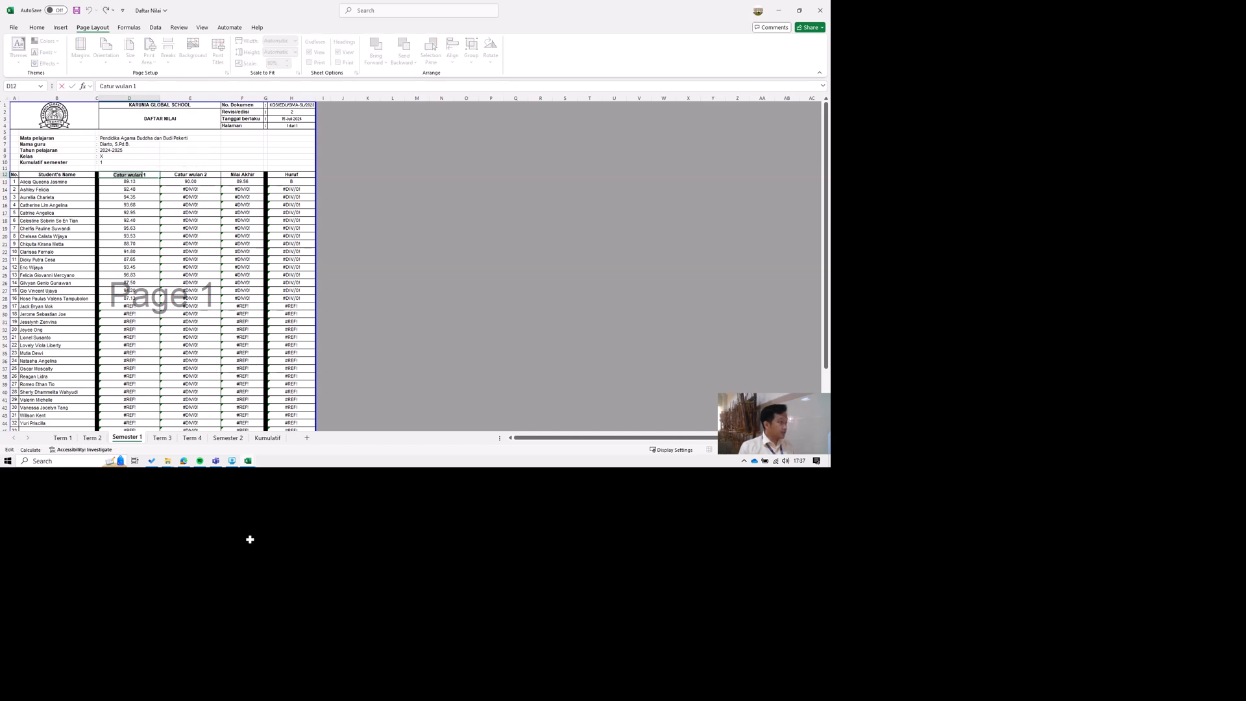
pyautogui.write('T 1')
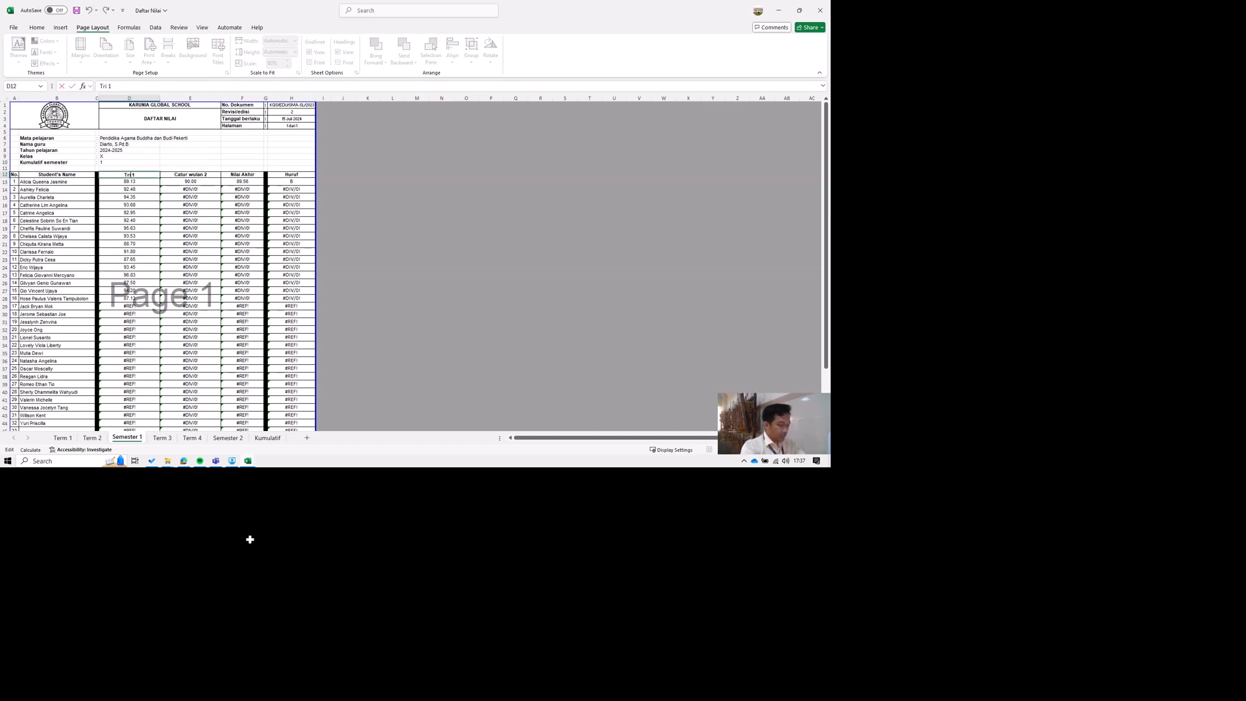
pyautogui.write('iwulan')
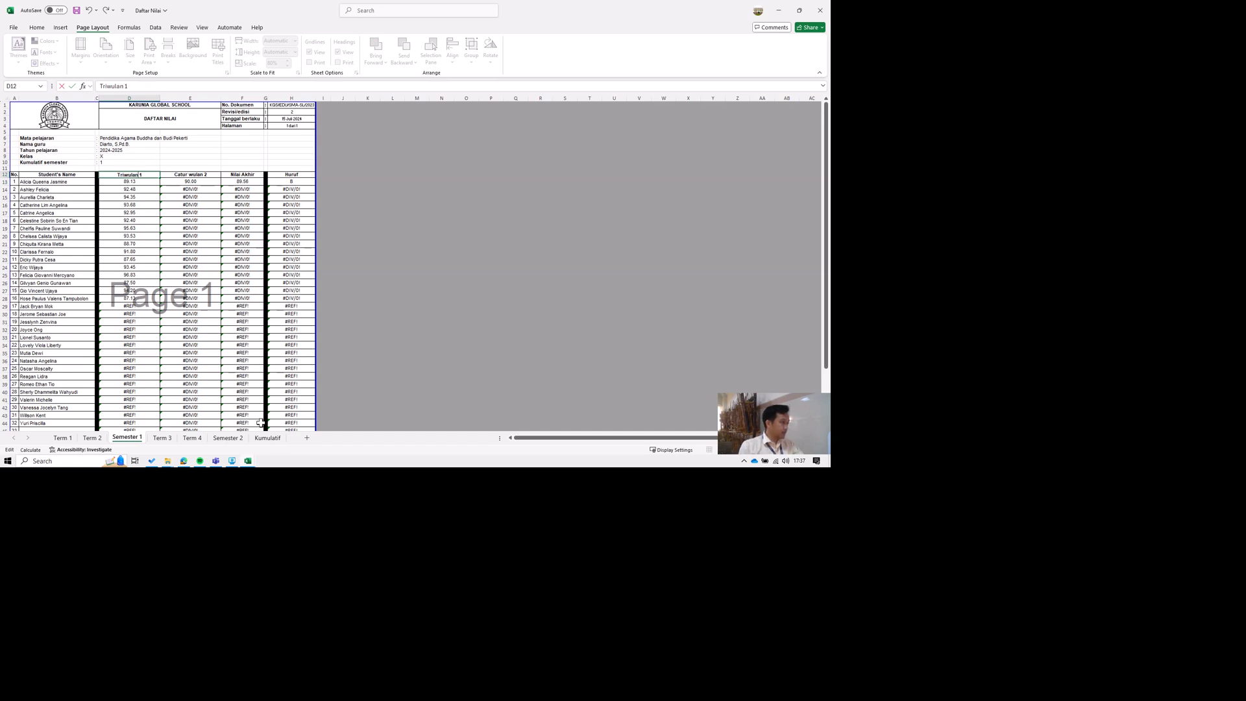
pyautogui.press('Tab')
# Rename the Catur wulan 2 heading in E12 to "Triwulan 2".
pyautogui.press('F2')
pyautogui.press('Home')
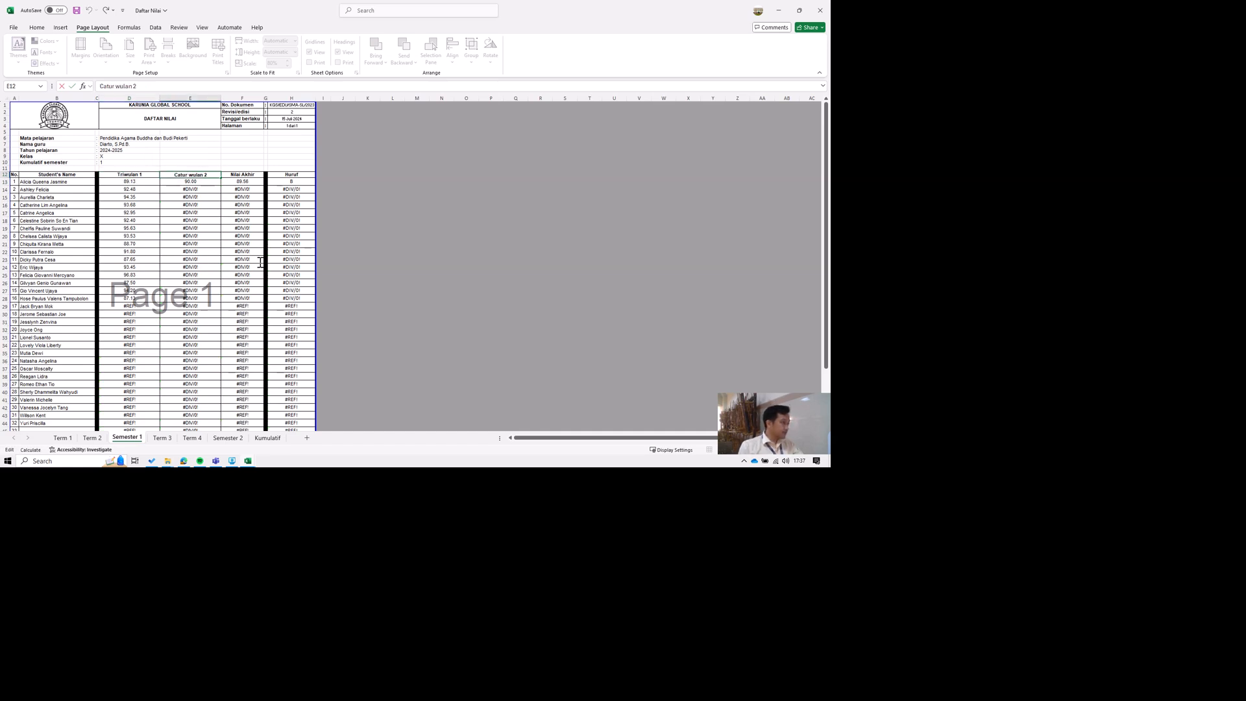
pyautogui.hotkey('shift', 'Right')
pyautogui.hotkey('shift', 'Right')
pyautogui.hotkey('shift', 'Right')
pyautogui.hotkey('shift', 'Right')
pyautogui.hotkey('shift', 'Right')
pyautogui.hotkey('shift', 'Right')
pyautogui.hotkey('shift', 'Right')
pyautogui.hotkey('shift', 'Right')
pyautogui.hotkey('shift', 'Right')
pyautogui.hotkey('shift', 'Right')
pyautogui.hotkey('shift', 'Right')
pyautogui.hotkey('shift', 'Left')
pyautogui.hotkey('shift', 'Left')
pyautogui.hotkey('shift', 'Left')
pyautogui.hotkey('shift', 'Left')
pyautogui.write('Triw')
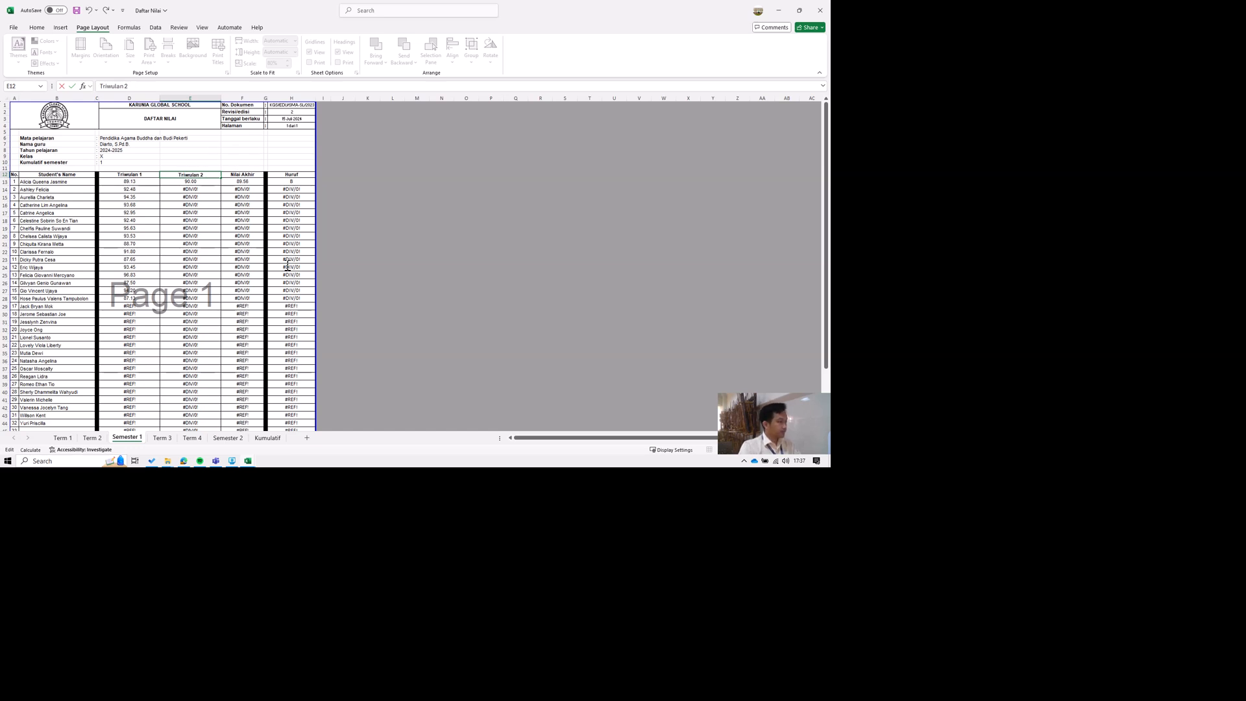
pyautogui.press('Return')
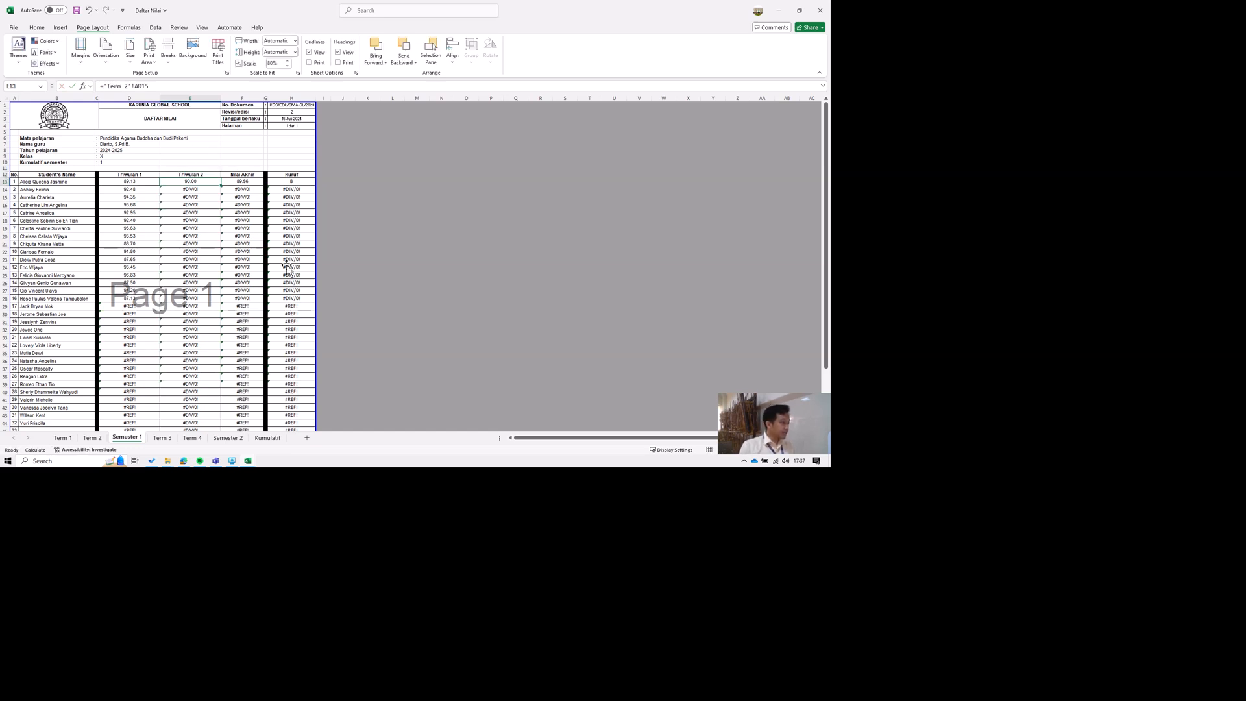
# Check the first student's Nilai Akhir and Huruf formulas on Semester 1, and look over the Semester 2 and Kumulatif sheets.
pyautogui.press('Right')
pyautogui.press('Right')
pyautogui.press('Right')
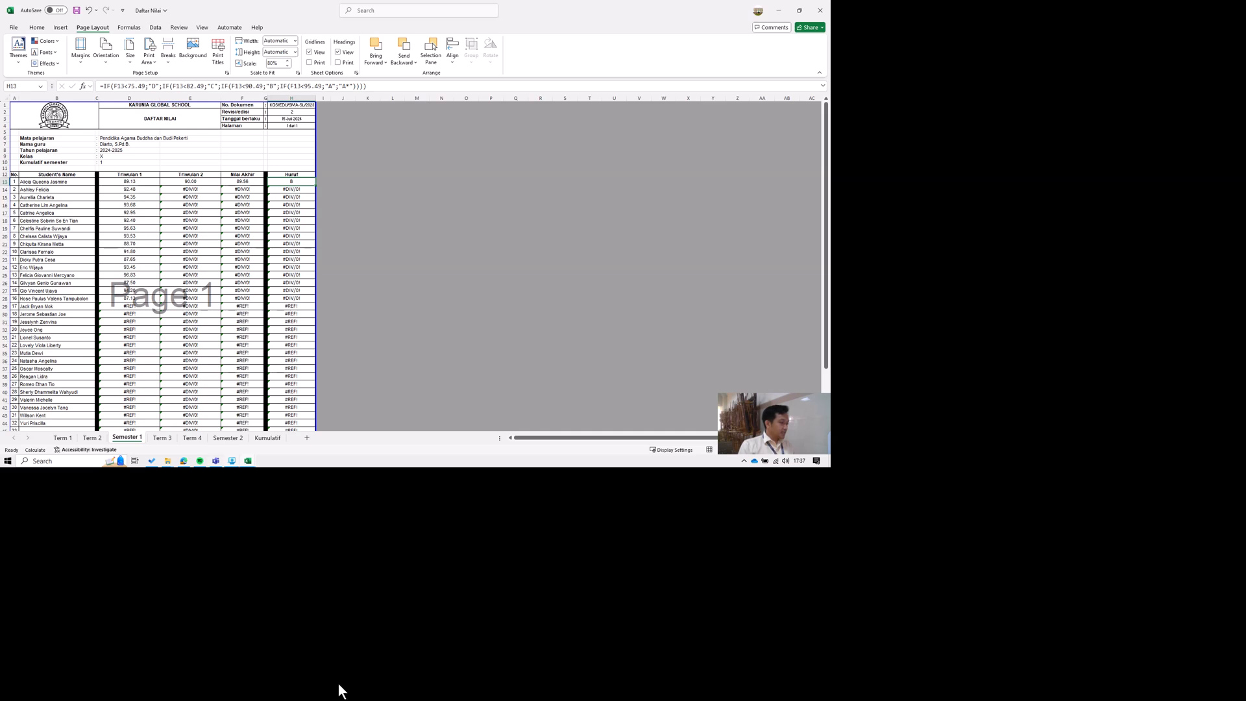
pyautogui.click(227, 437)
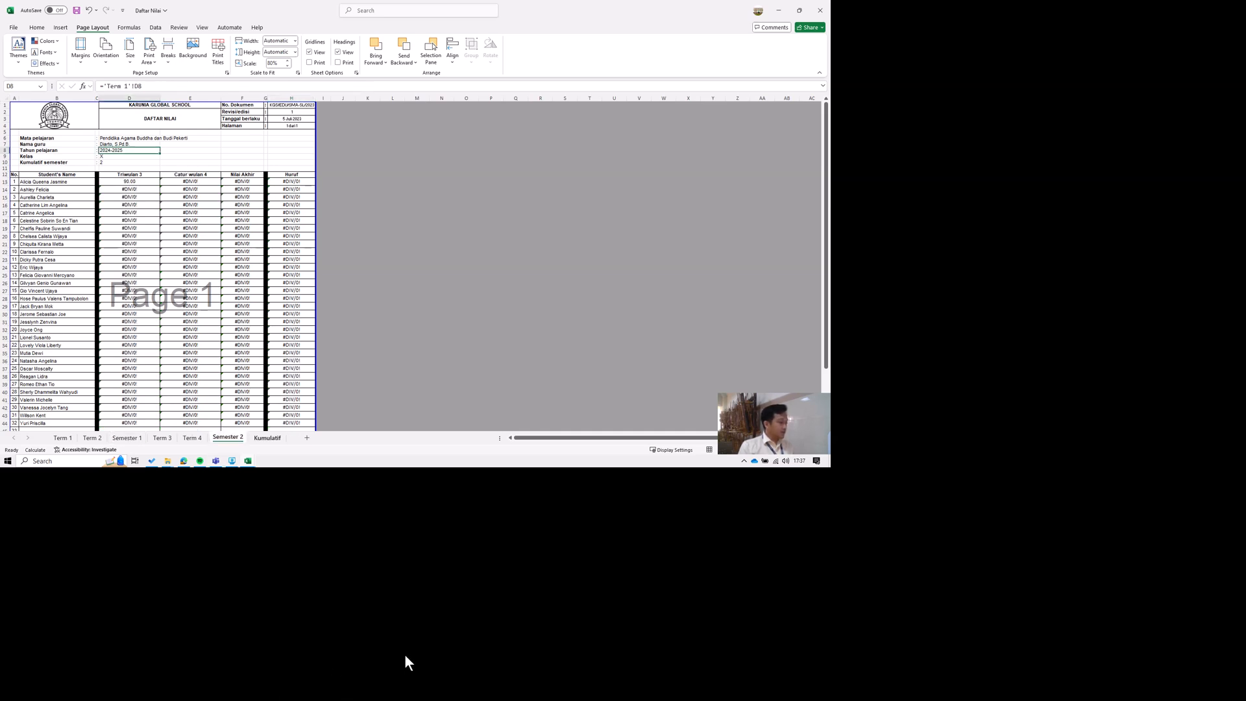
pyautogui.click(268, 437)
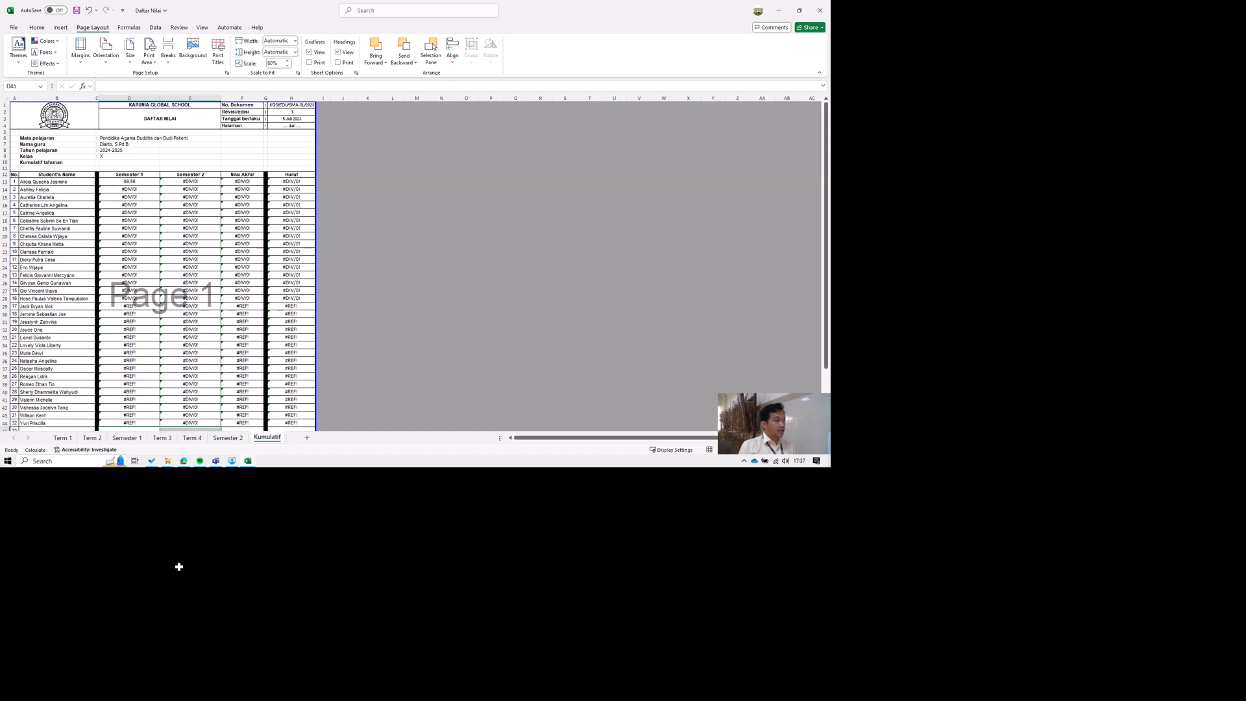
# Return to the Term 1 sheet and save the Daftar Nilai workbook.
pyautogui.click(64, 437)
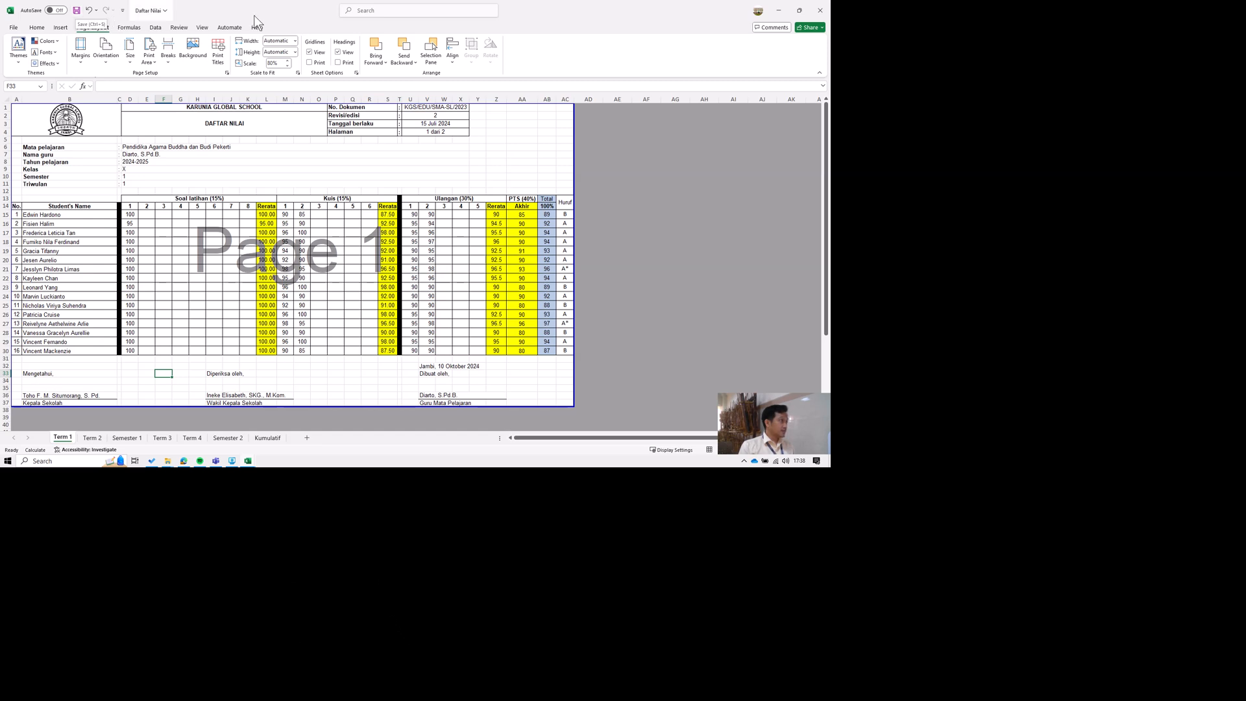
pyautogui.click(156, 11)
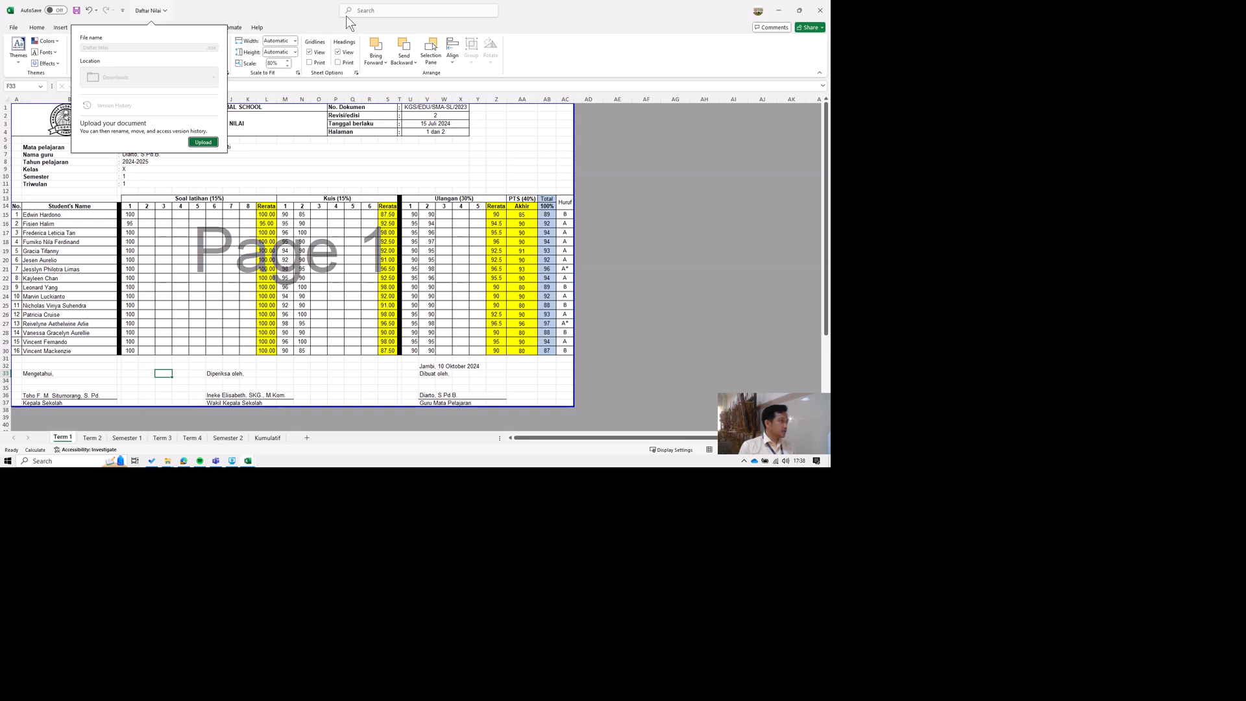
pyautogui.press('Escape')
pyautogui.hotkey('ctrl', 's')
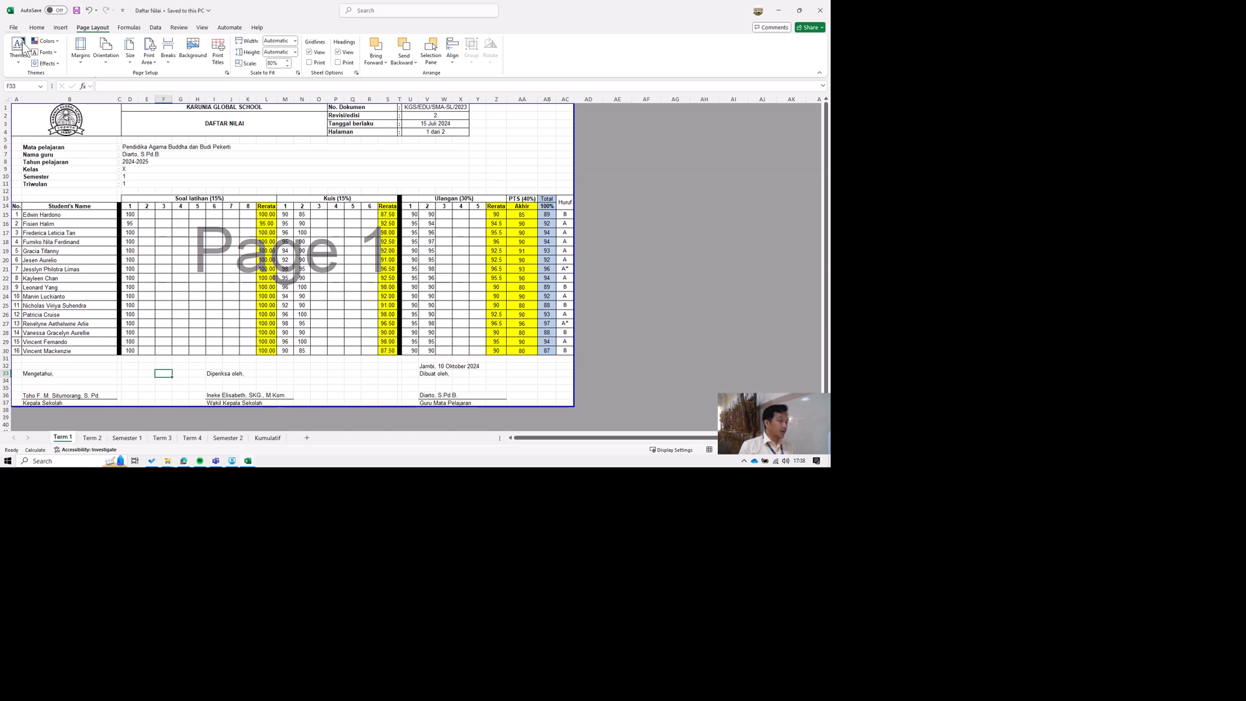
# Save a copy of the workbook in Downloads under the name "Daftar Nilai Buddha Kelas X 2425".
pyautogui.click(13, 27)
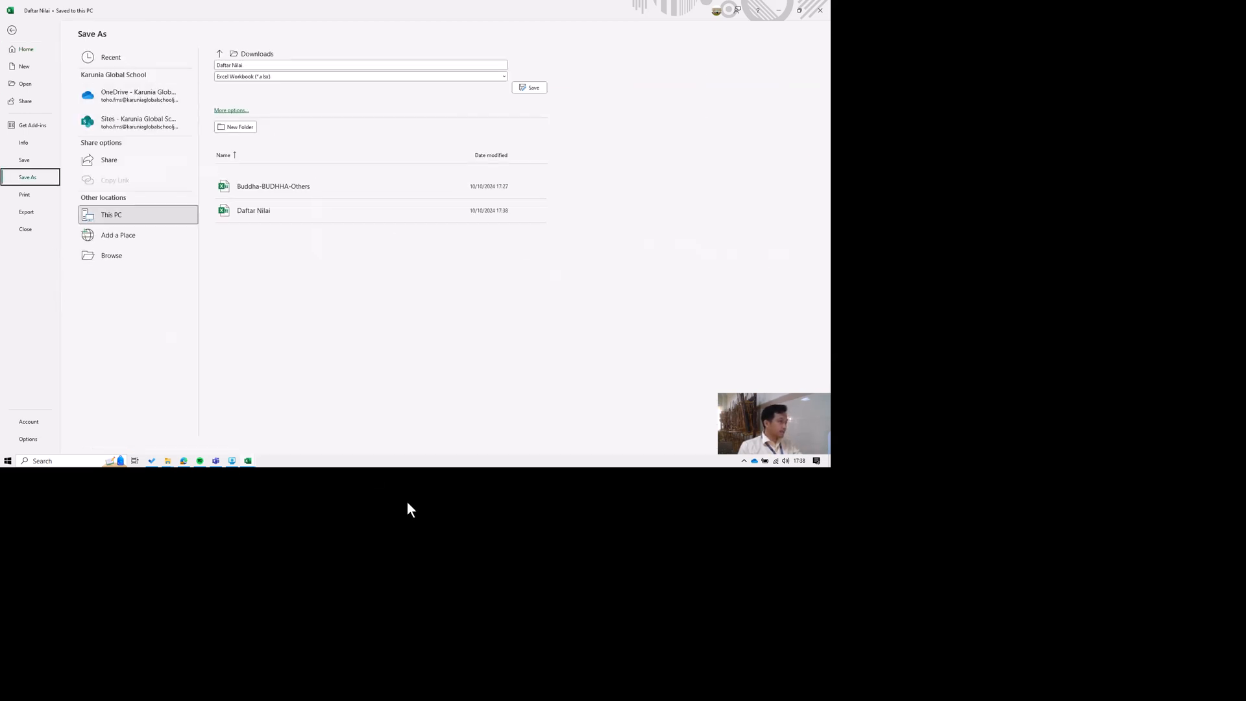
pyautogui.click(384, 100)
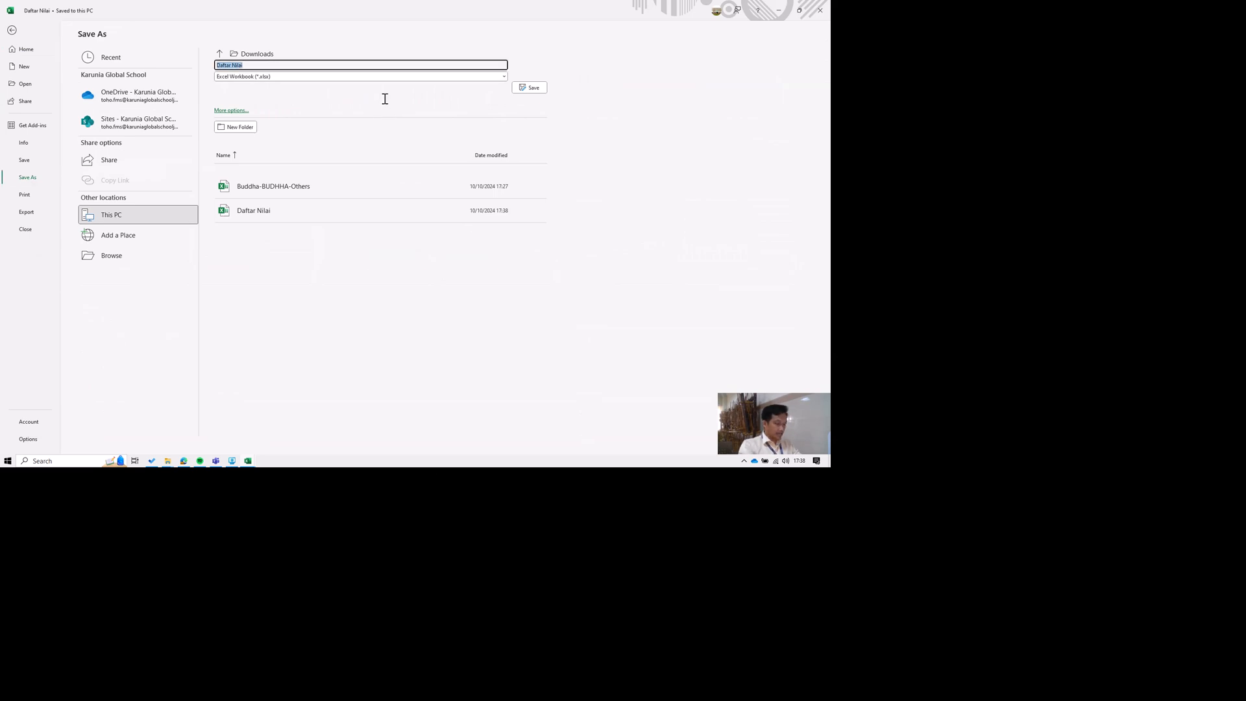
pyautogui.click(385, 99)
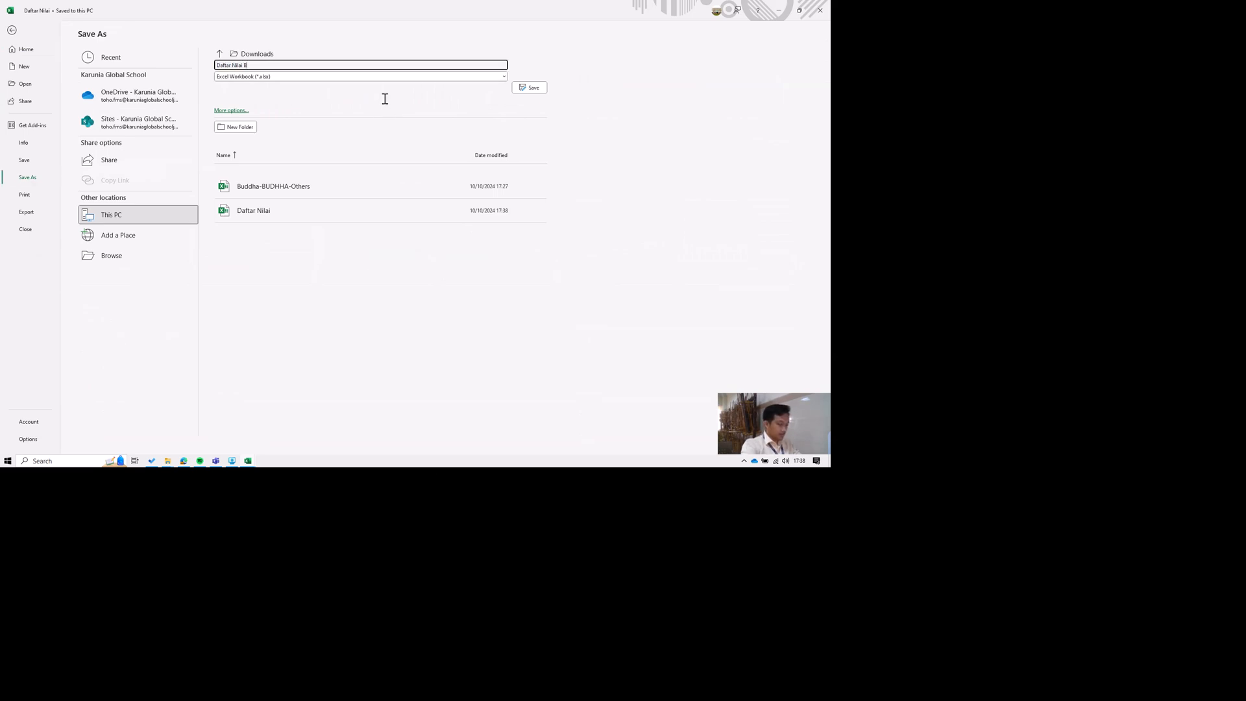
pyautogui.write('Buddha Kelas X 2425')
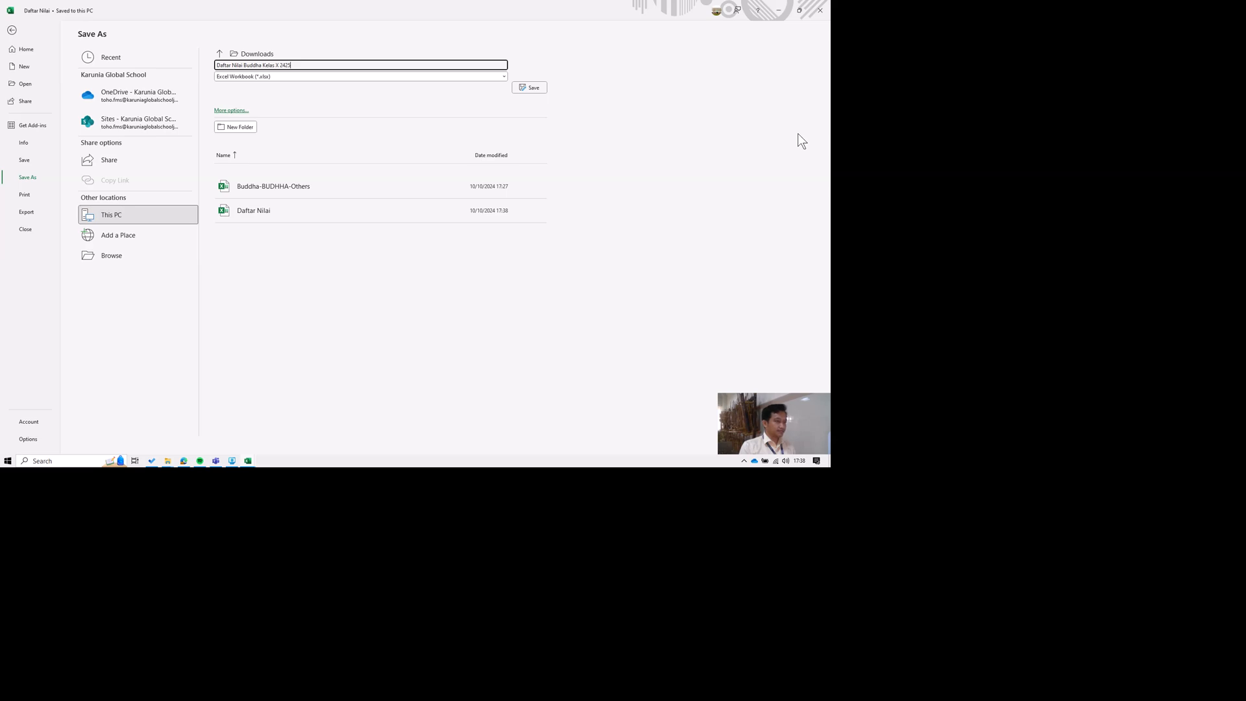
pyautogui.press('Return')
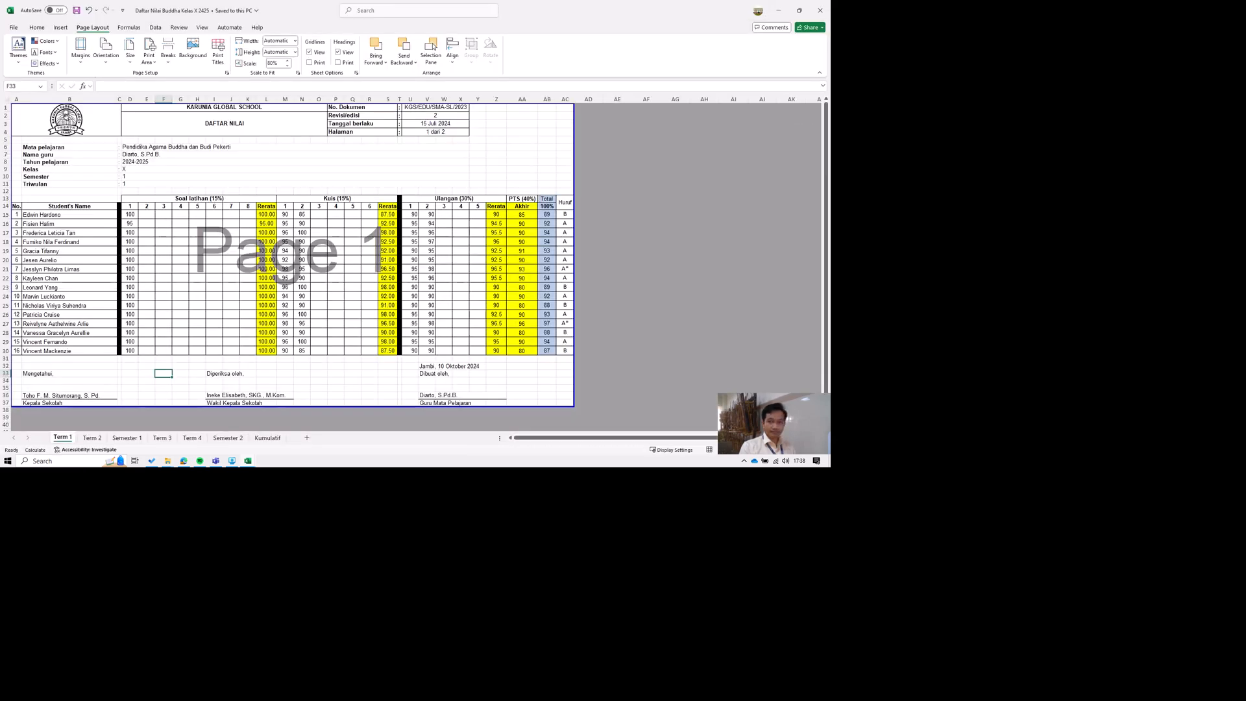